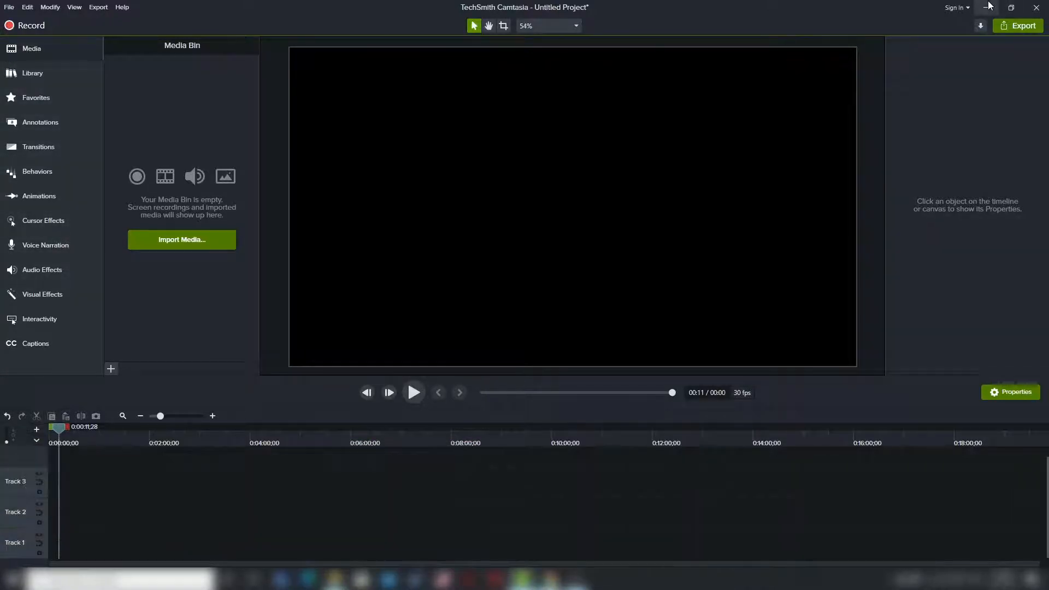
click(1011, 7)
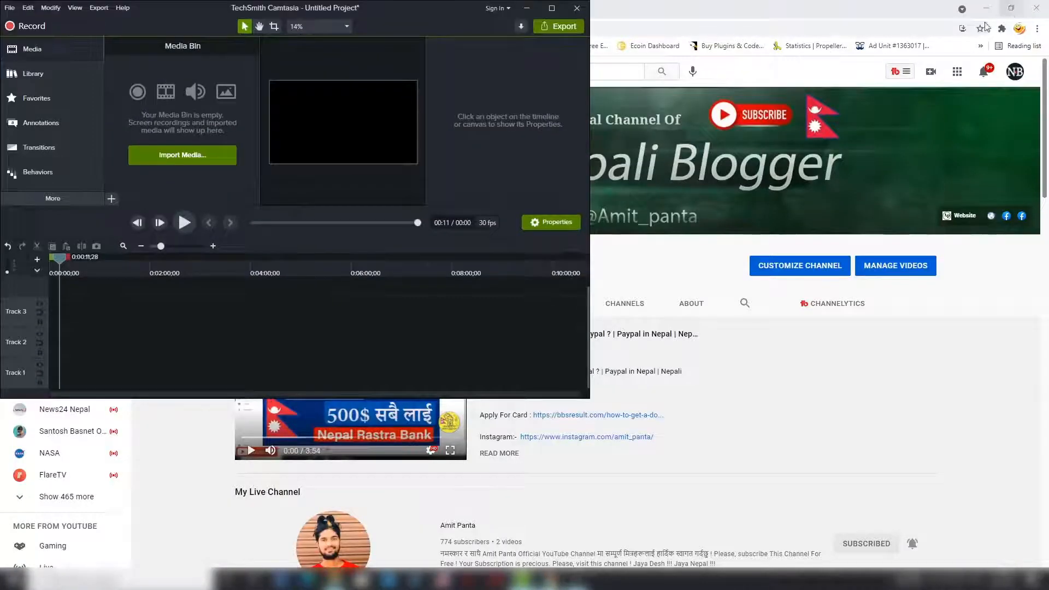
click(550, 8)
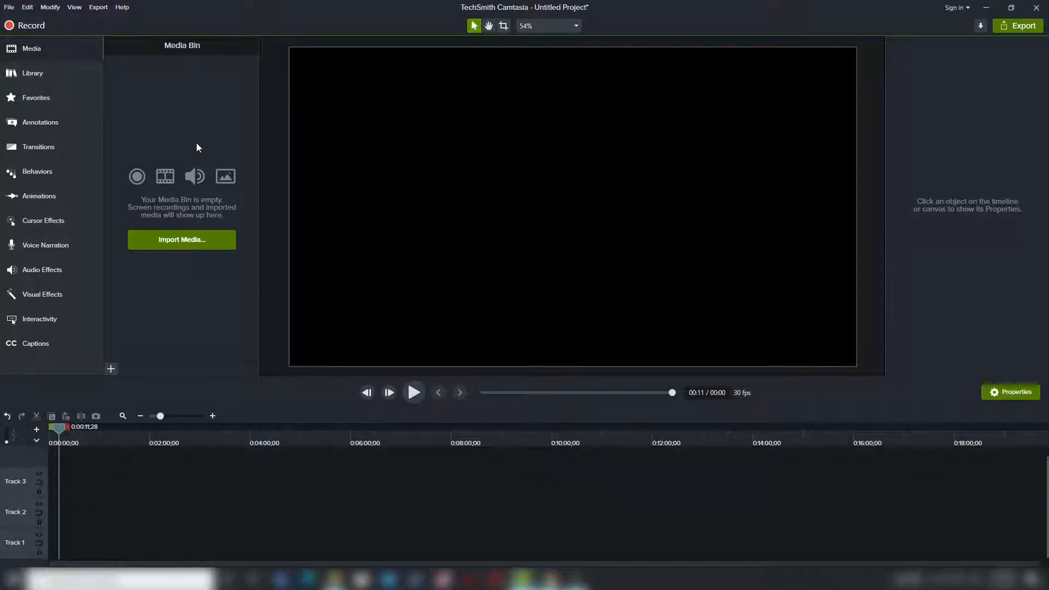
Browse the Music Tracks and Icons folders of the Camtasia 2020 library.
click(33, 72)
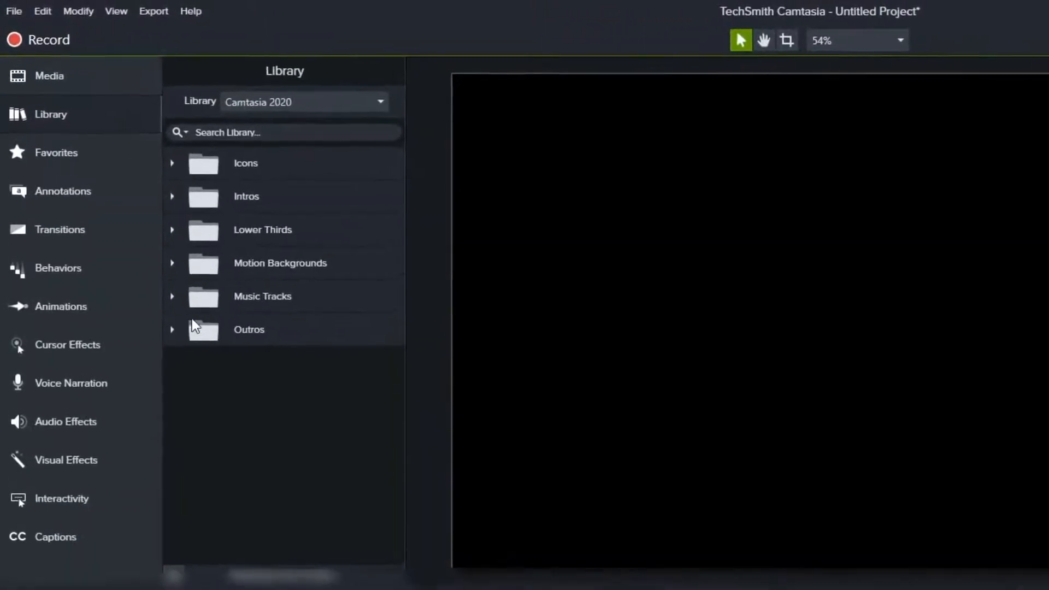
click(157, 272)
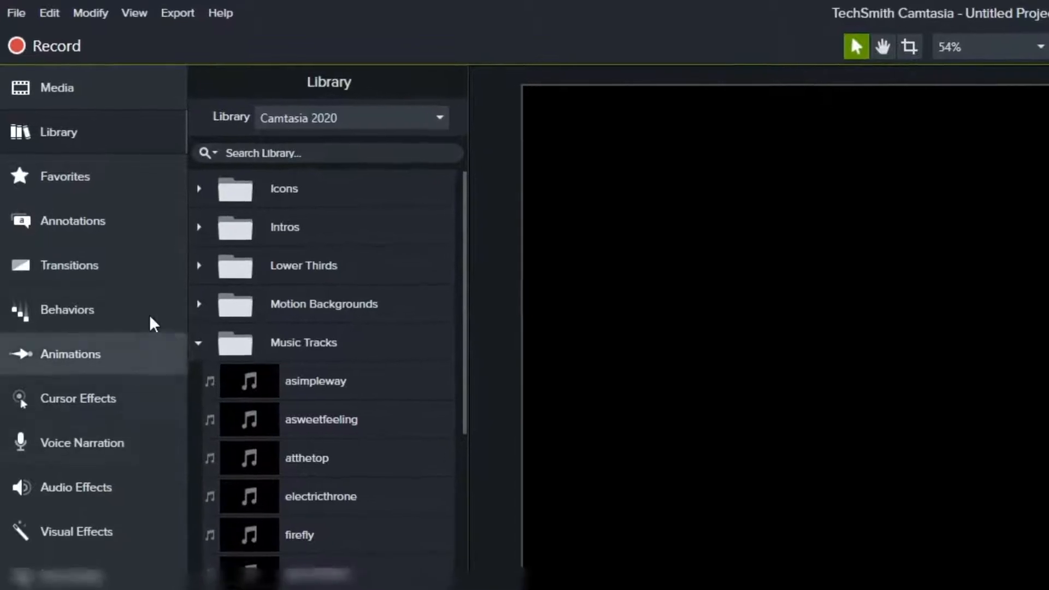
click(186, 321)
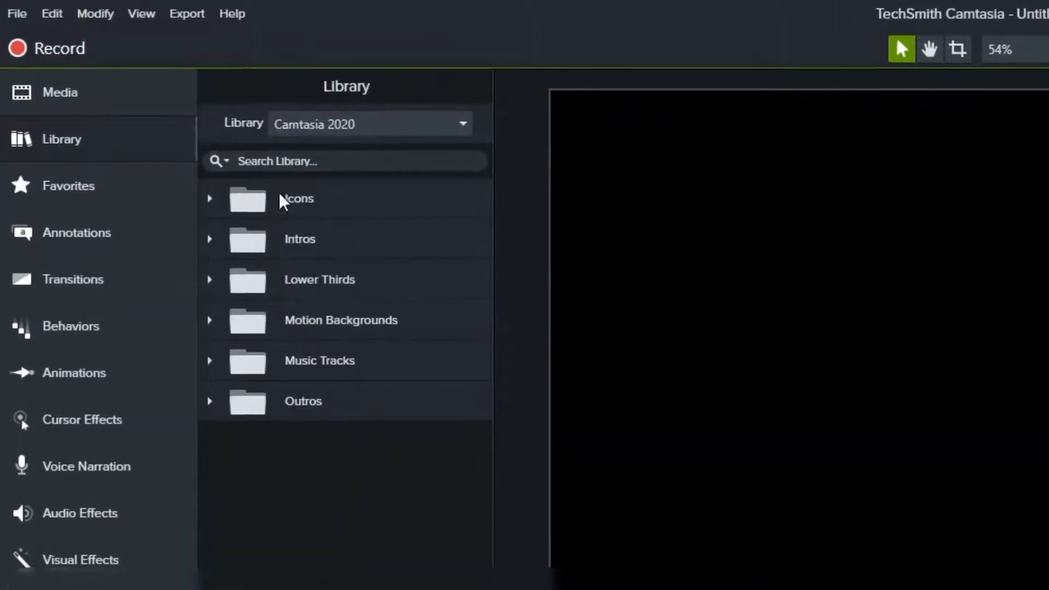
click(209, 198)
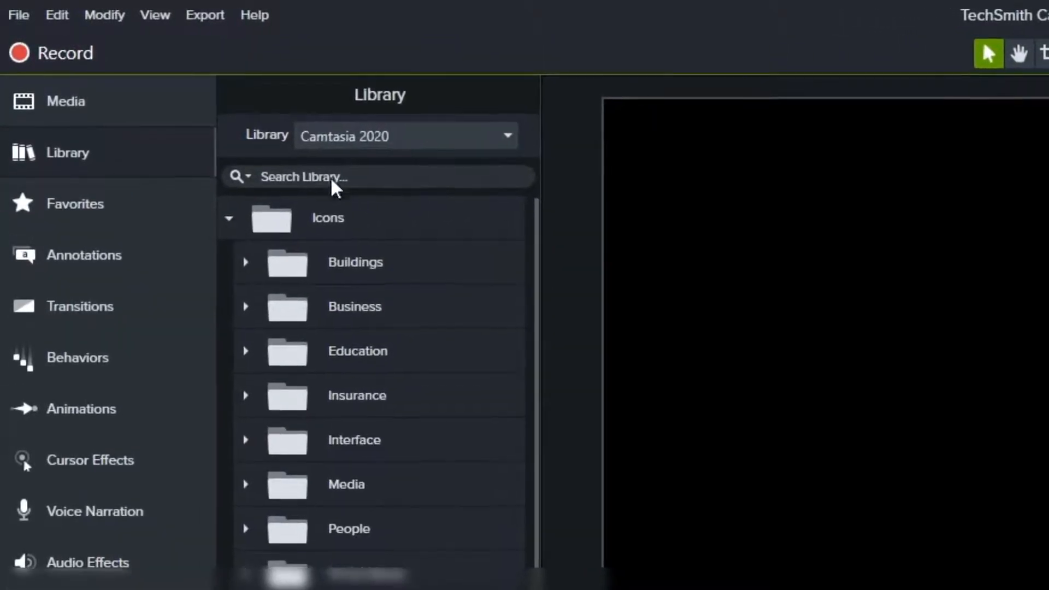
click(232, 222)
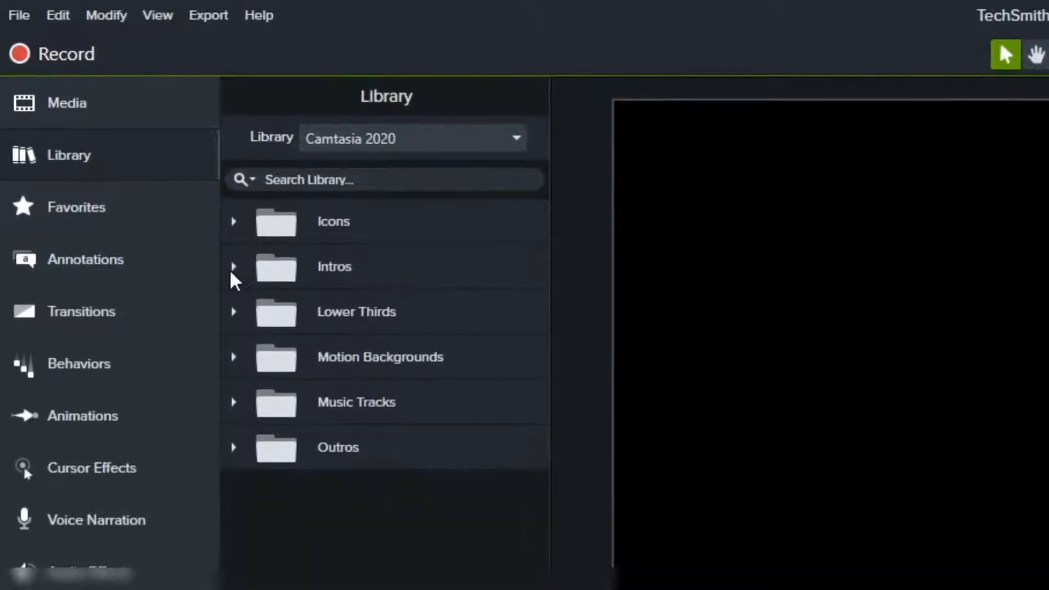
Add the cornercircles intro from the library's Intros folder to the start of Track 1.
click(230, 269)
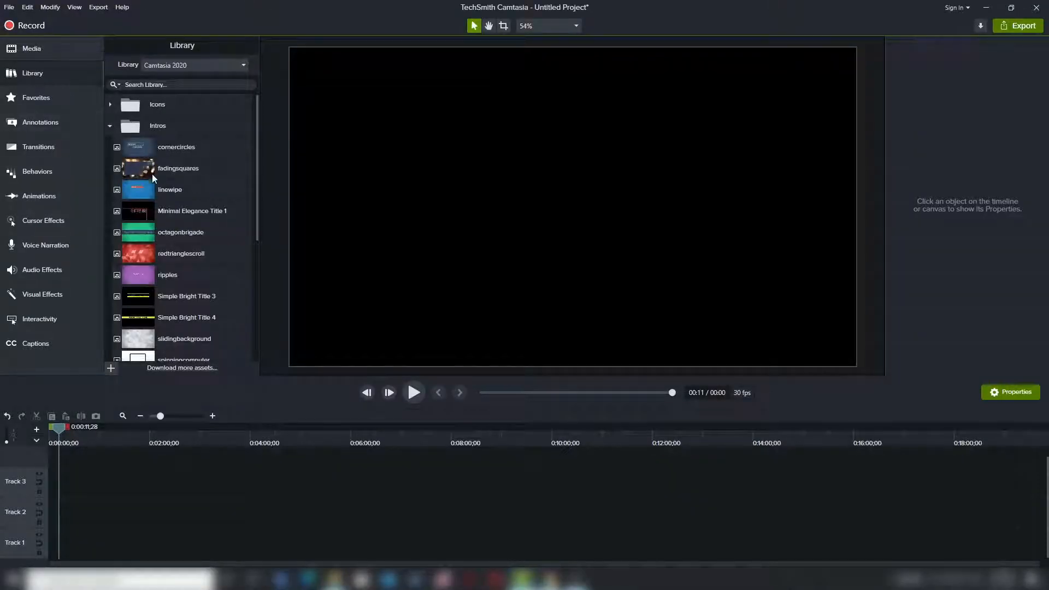
scroll(209, 217, down, 5)
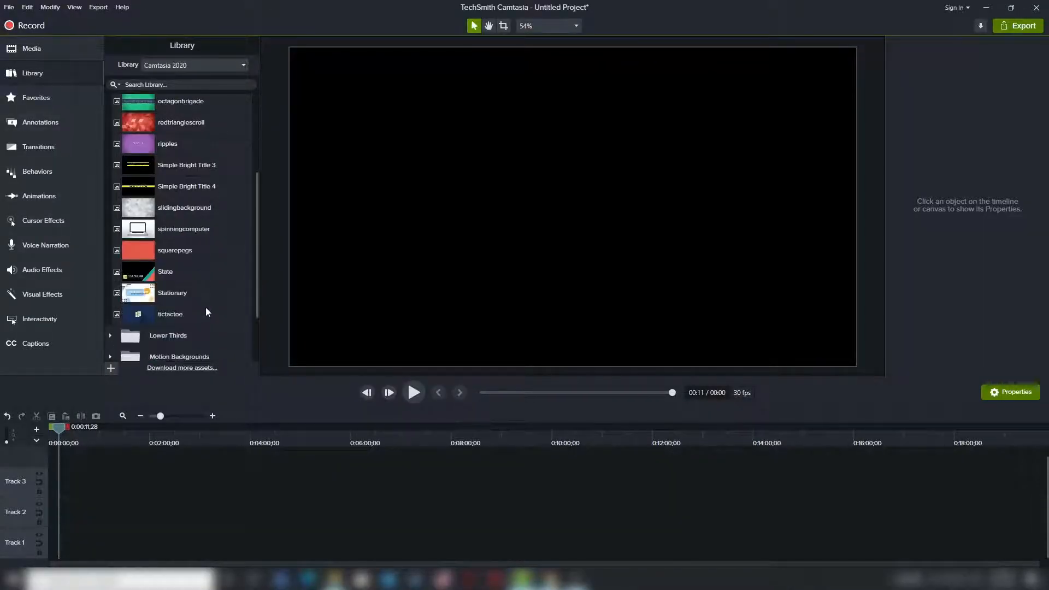
scroll(206, 307, down, 2)
scroll(204, 291, up, 7)
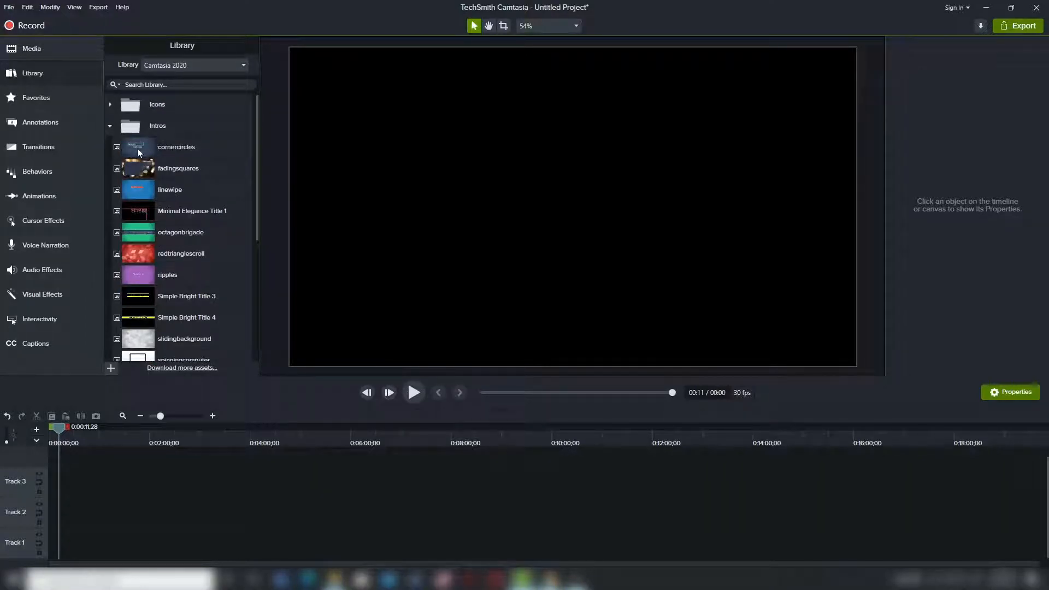
drag(137, 149, 20, 549)
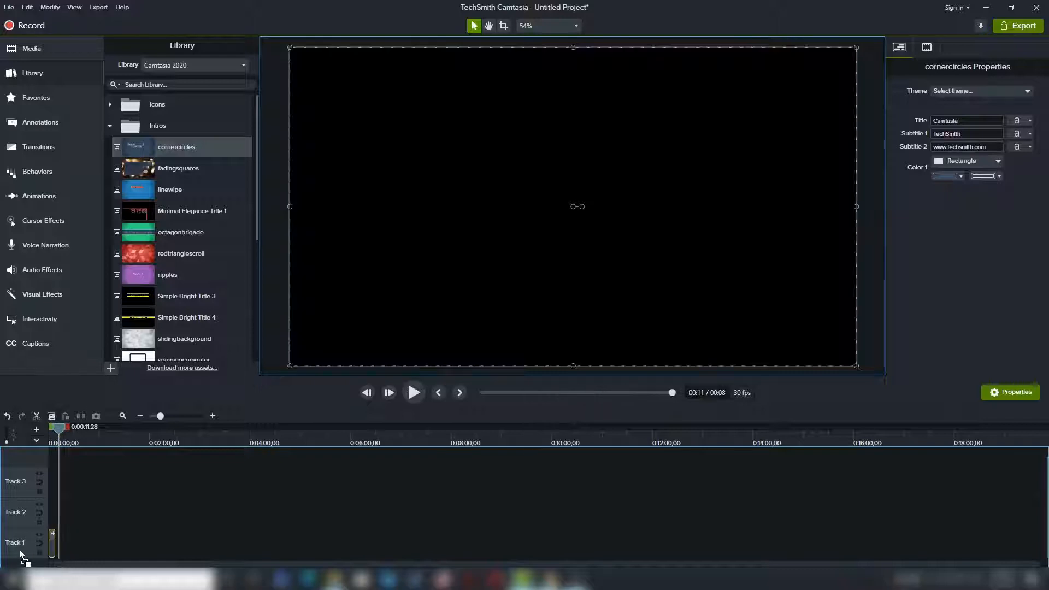
Expand the cornercircles group on the timeline and play the intro from the beginning to examine its text animation.
click(176, 416)
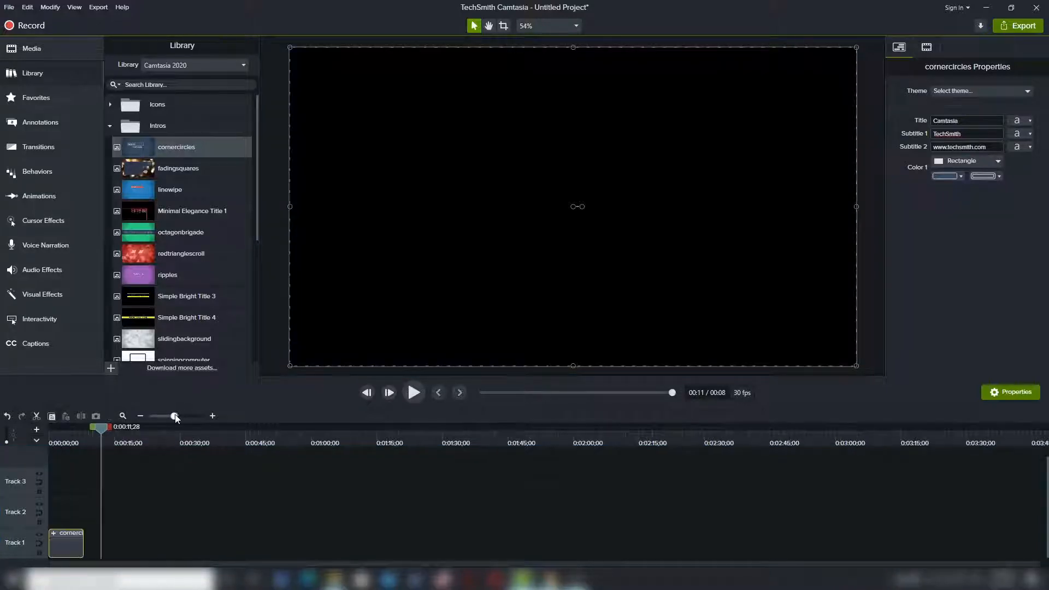
click(192, 416)
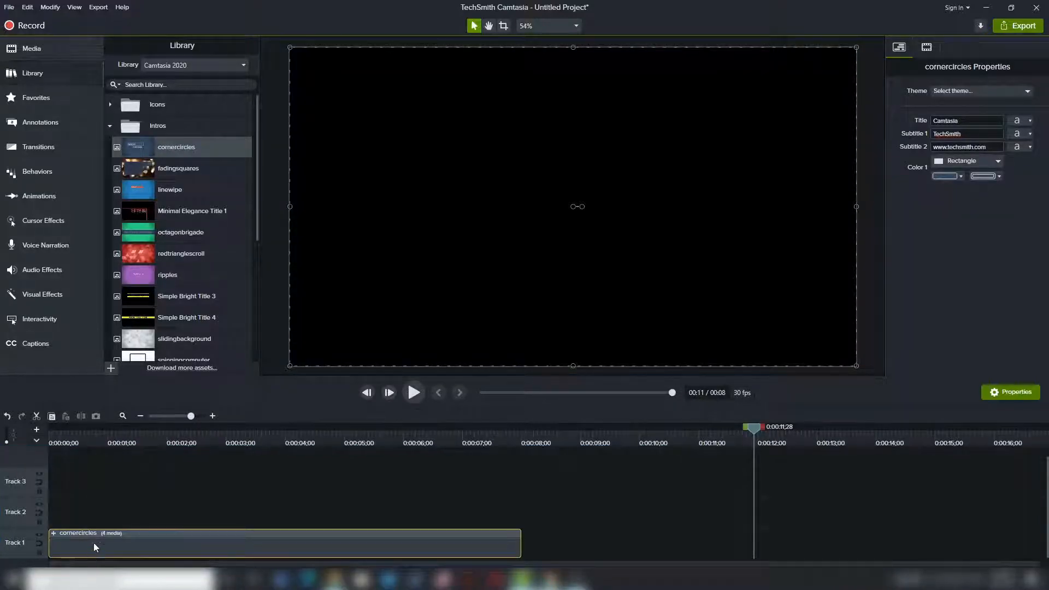
click(72, 438)
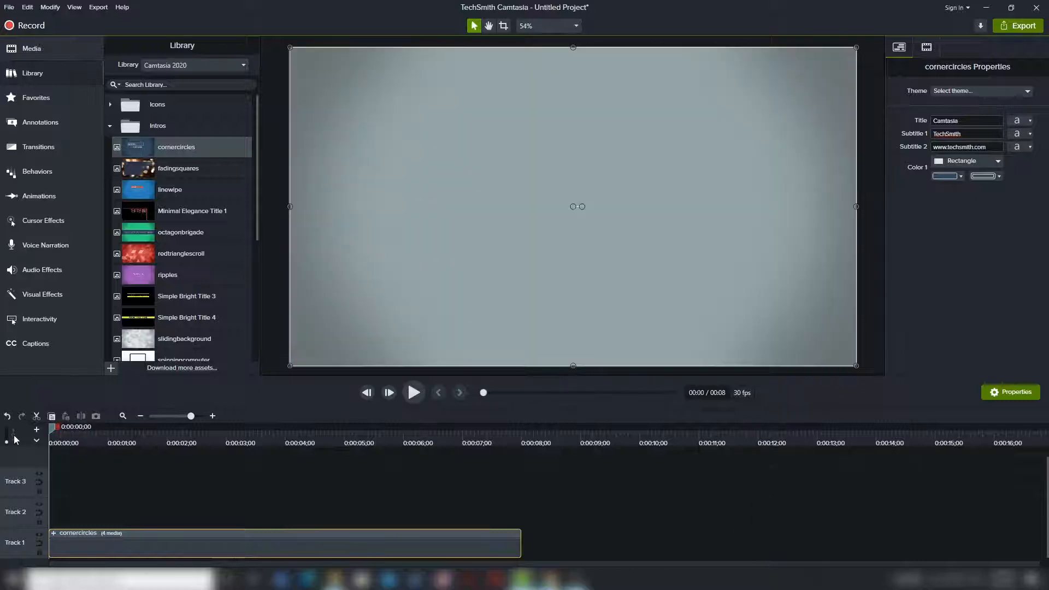
click(55, 533)
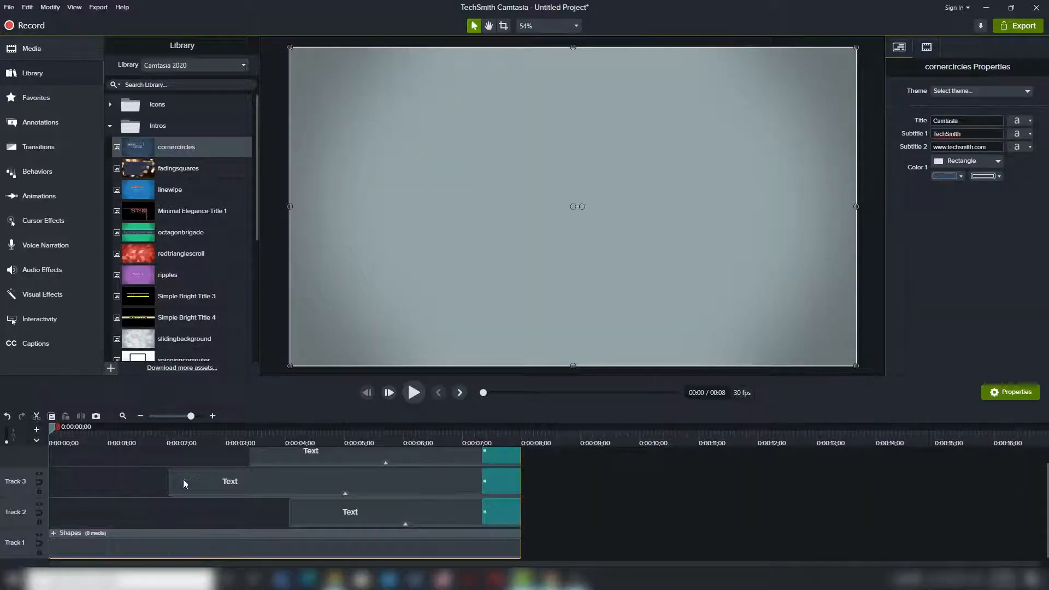
drag(286, 374, 291, 241)
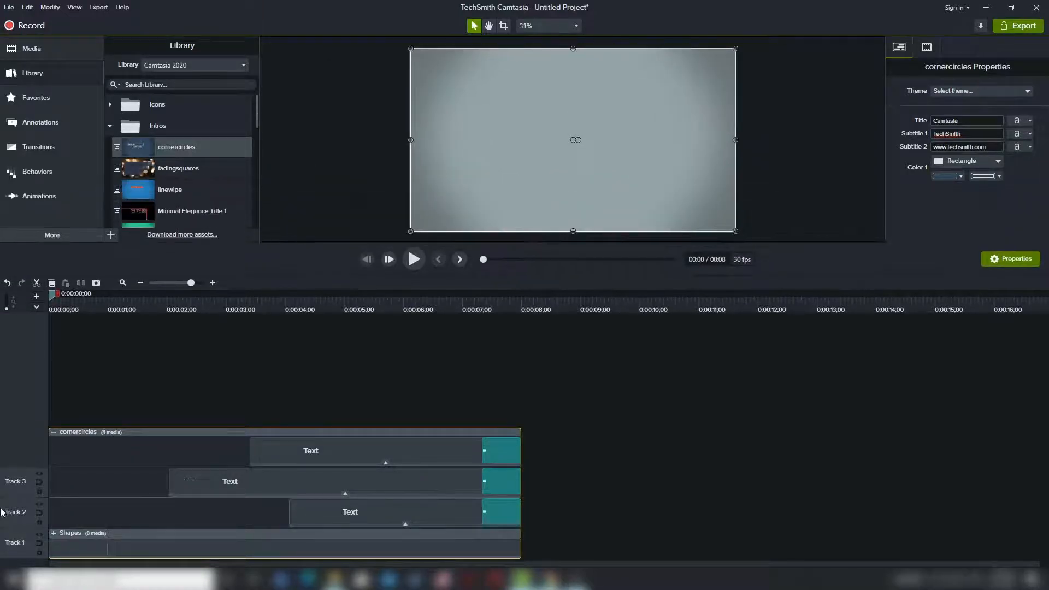
key(space)
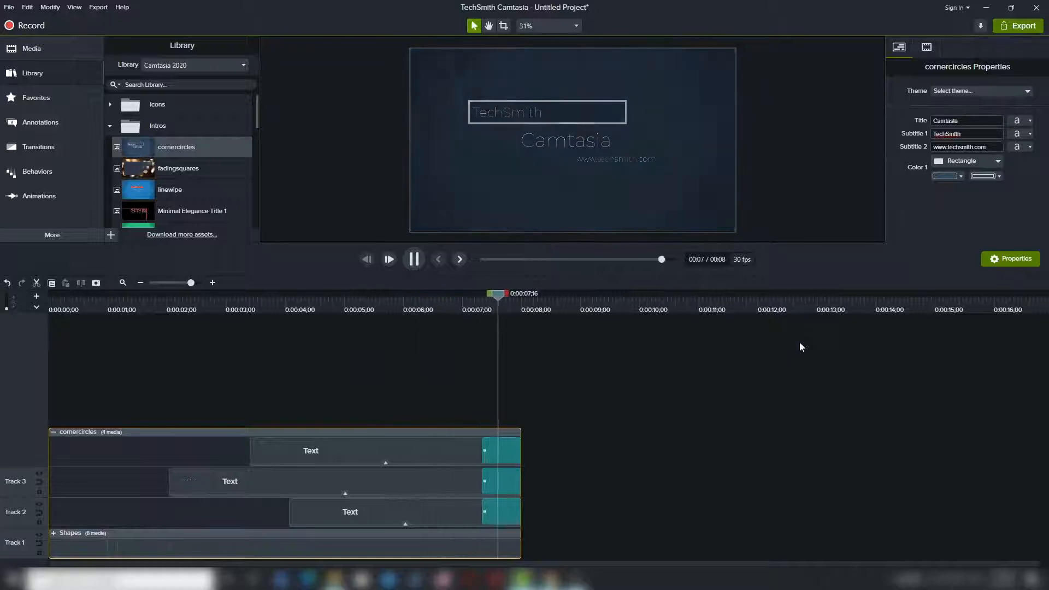
drag(422, 303, 320, 299)
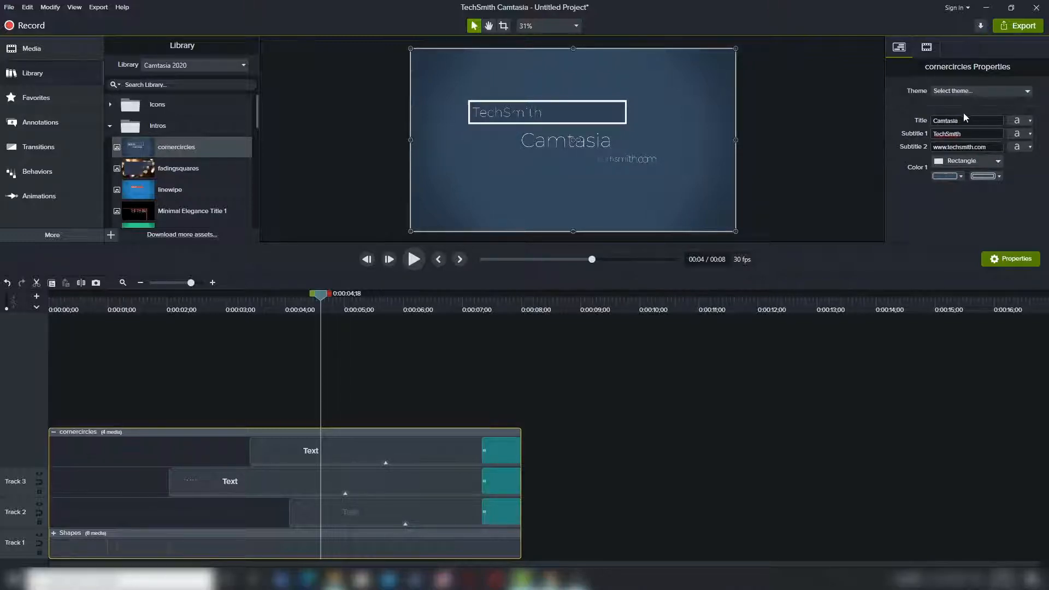
key(space)
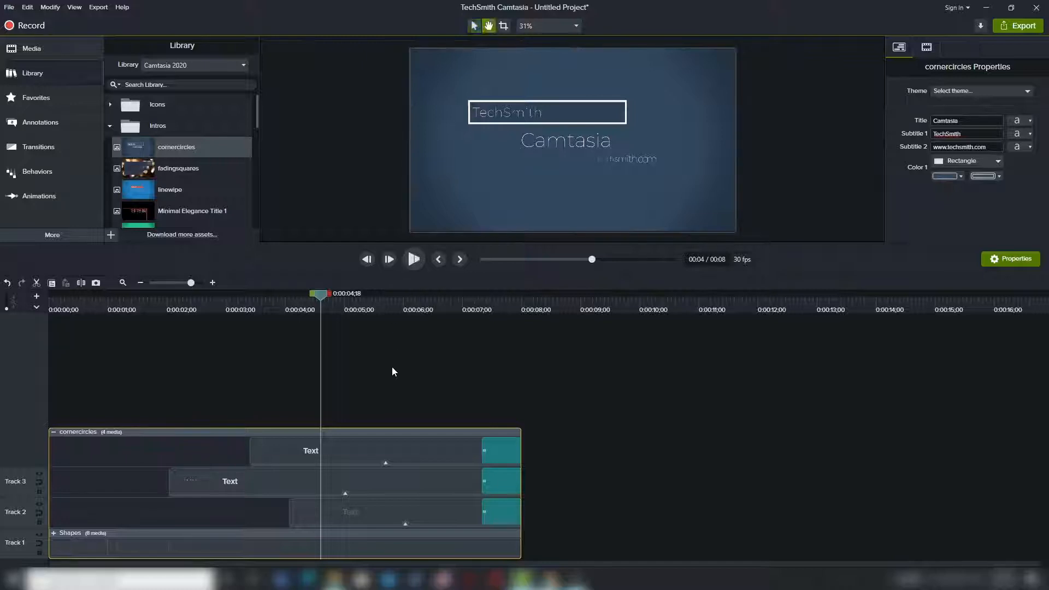
Change the cornercircles intro's title text to "Nepali Blogger", with the playhead at 0:00:07;01.
drag(431, 305, 466, 313)
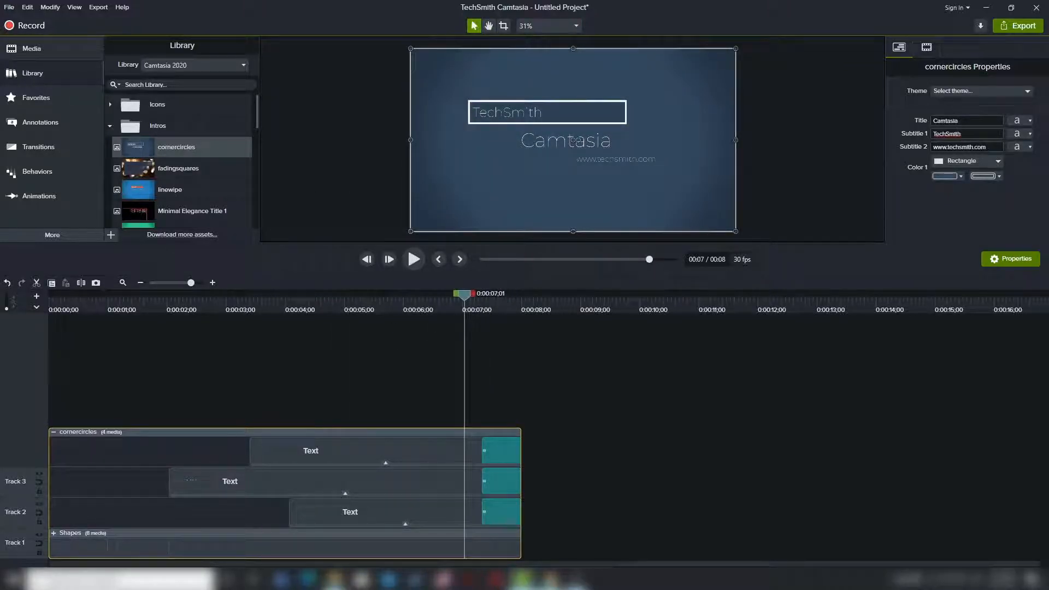
click(934, 120)
text(Nepali Blogger)
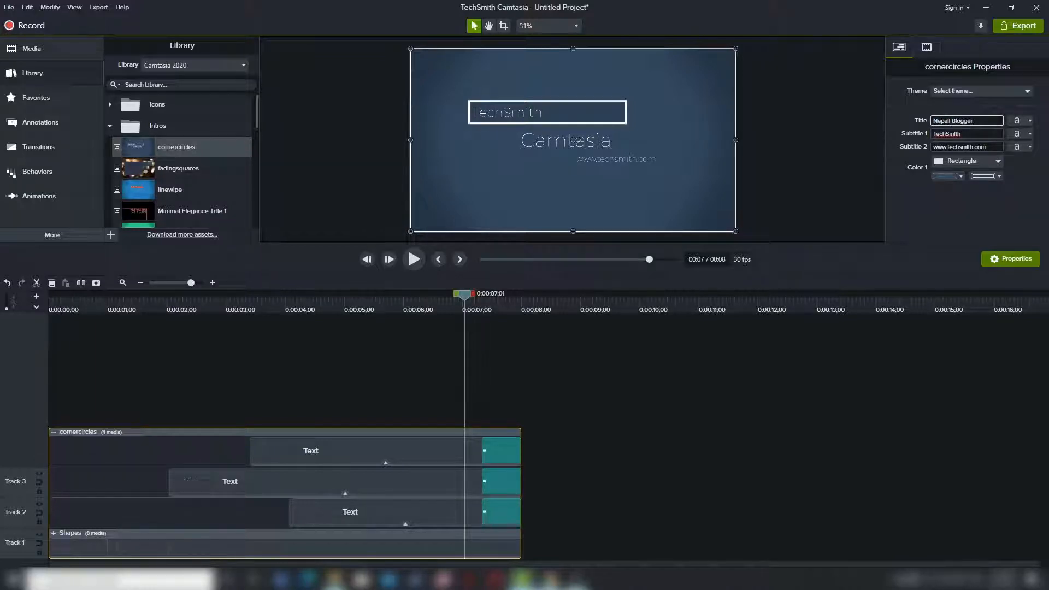
click(859, 164)
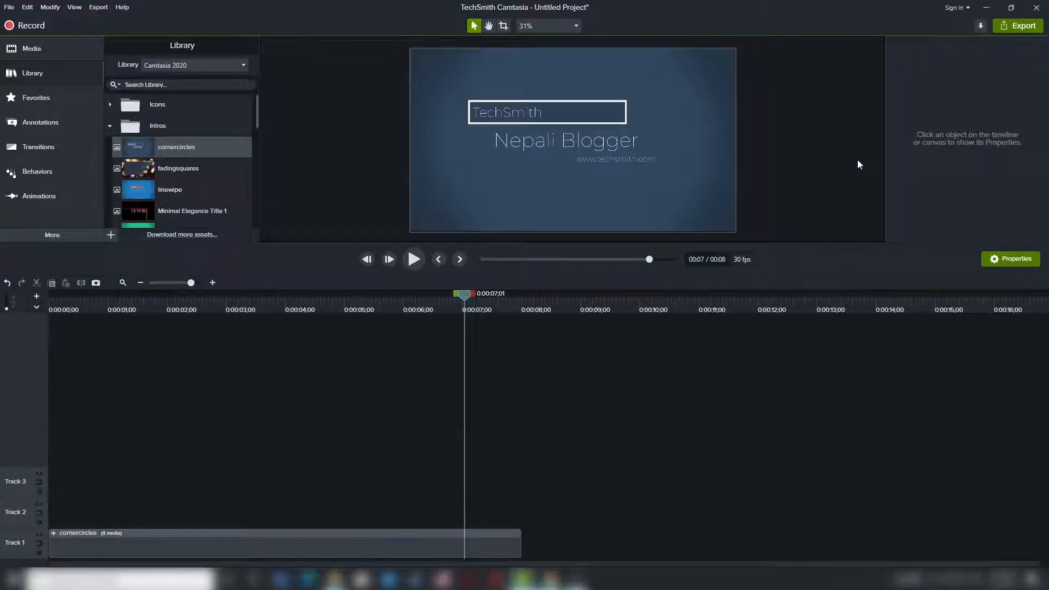
Play and scrub through the intro to check the new title.
click(329, 310)
key(space)
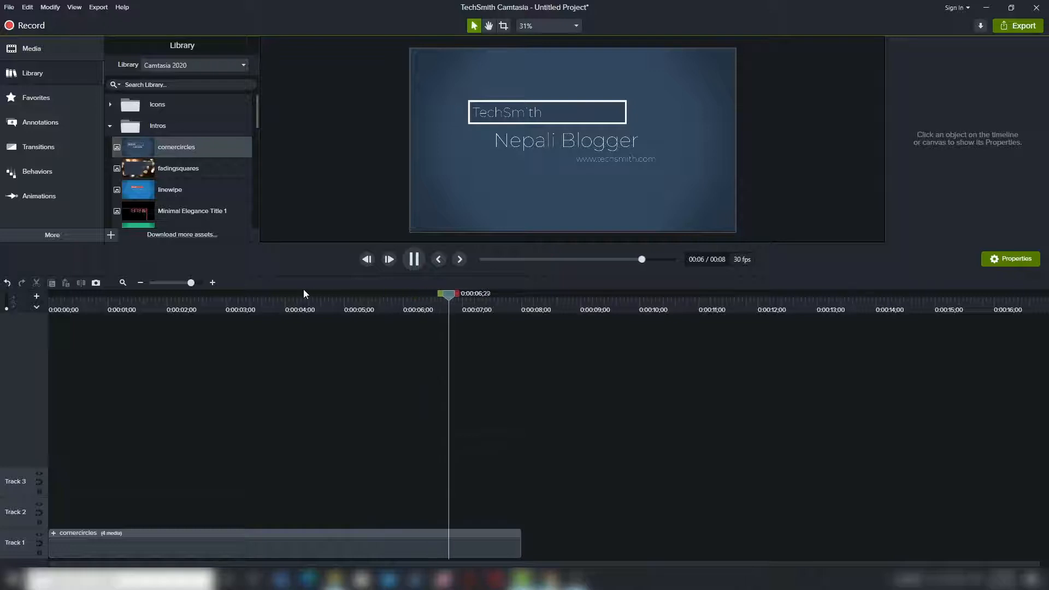
drag(220, 307, 126, 311)
Clear the Subtitle 1 text of the cornercircles intro and check the frame at 0:00:06;27.
click(450, 547)
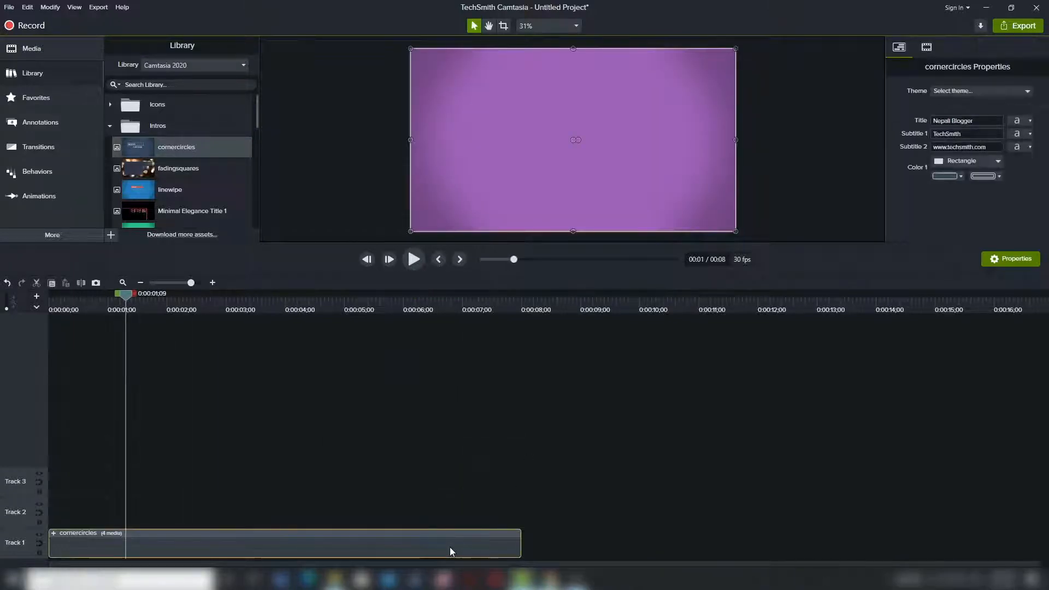
click(977, 138)
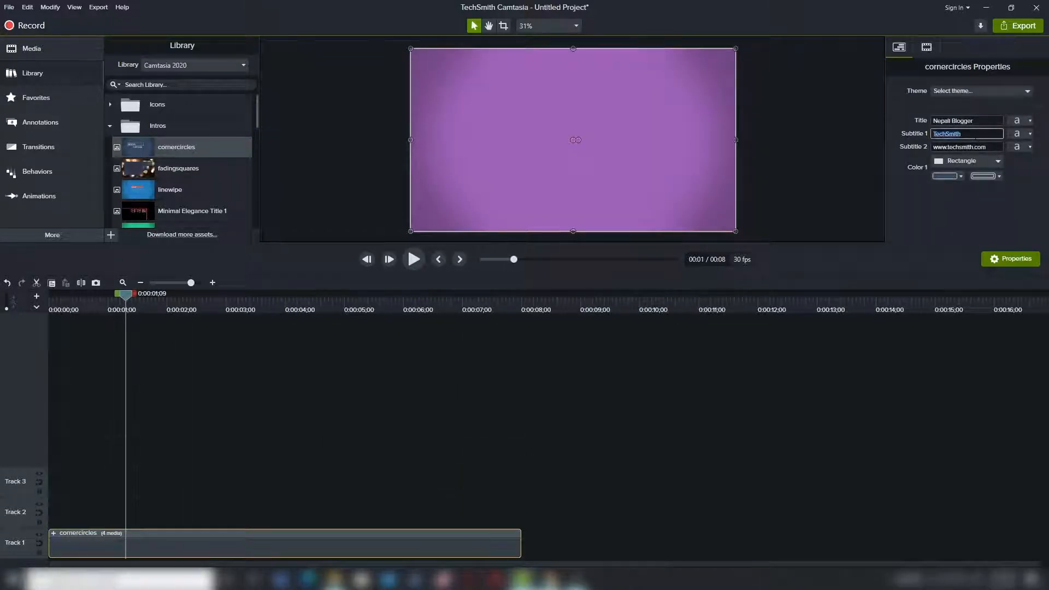
click(405, 316)
click(457, 310)
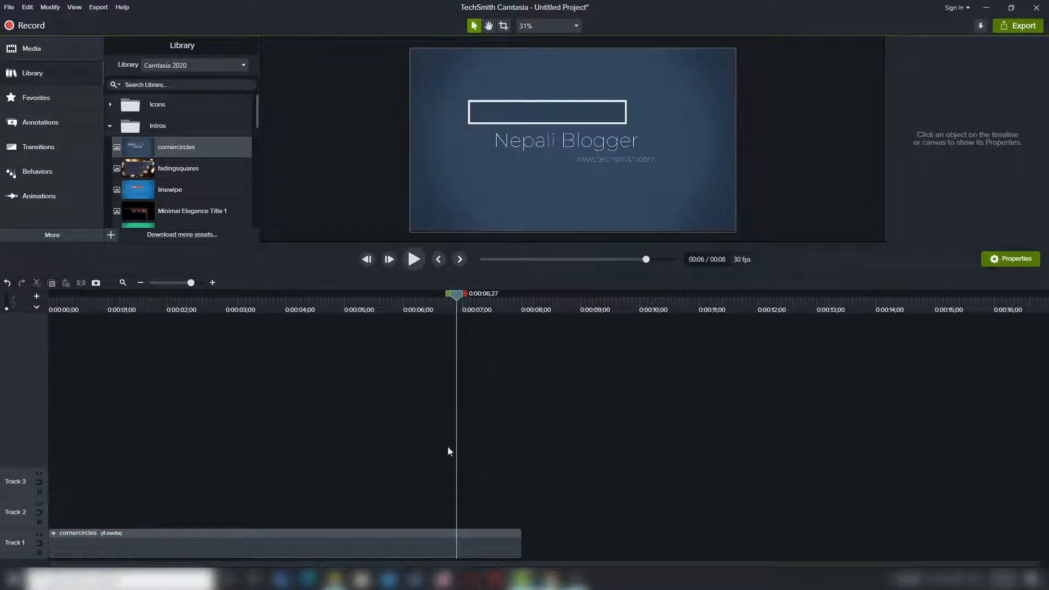
Replace the Subtitle 2 text of the cornercircles intro with the channel owner's website address.
click(490, 549)
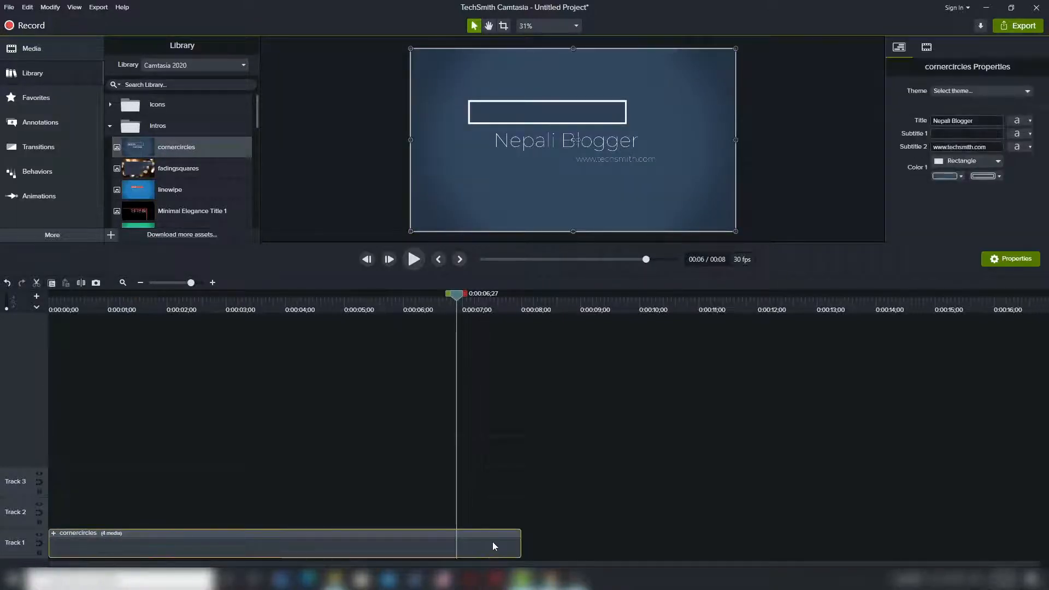
click(993, 122)
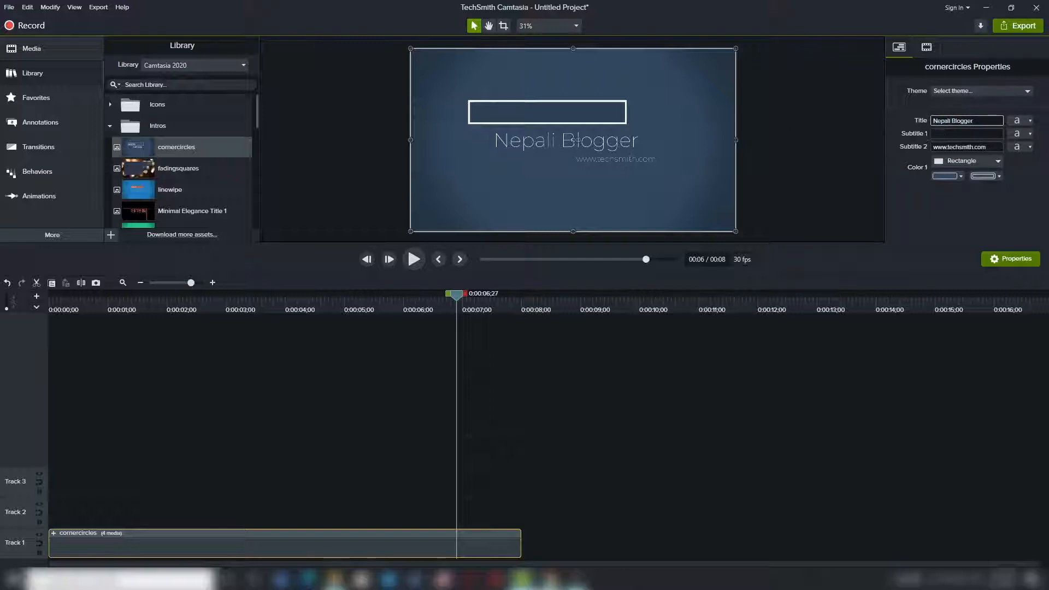
drag(933, 147, 1032, 149)
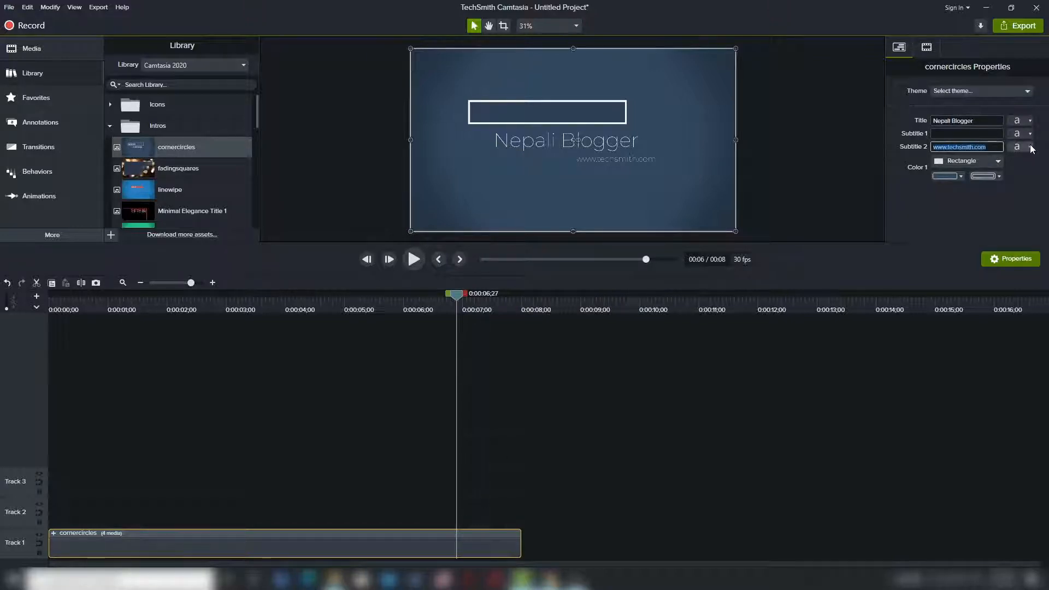
text(www.am)
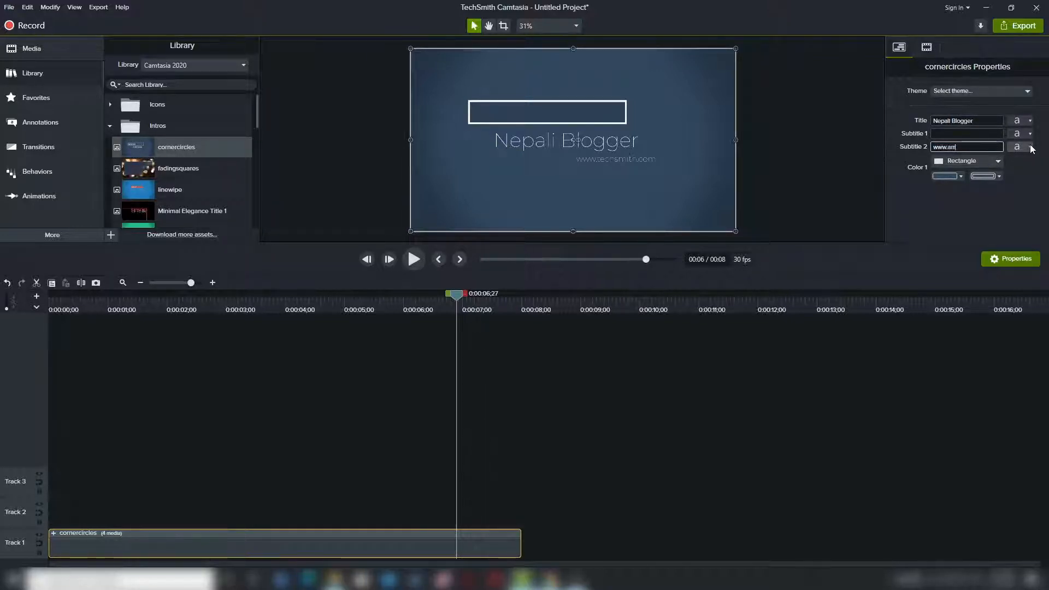
text(itparta)
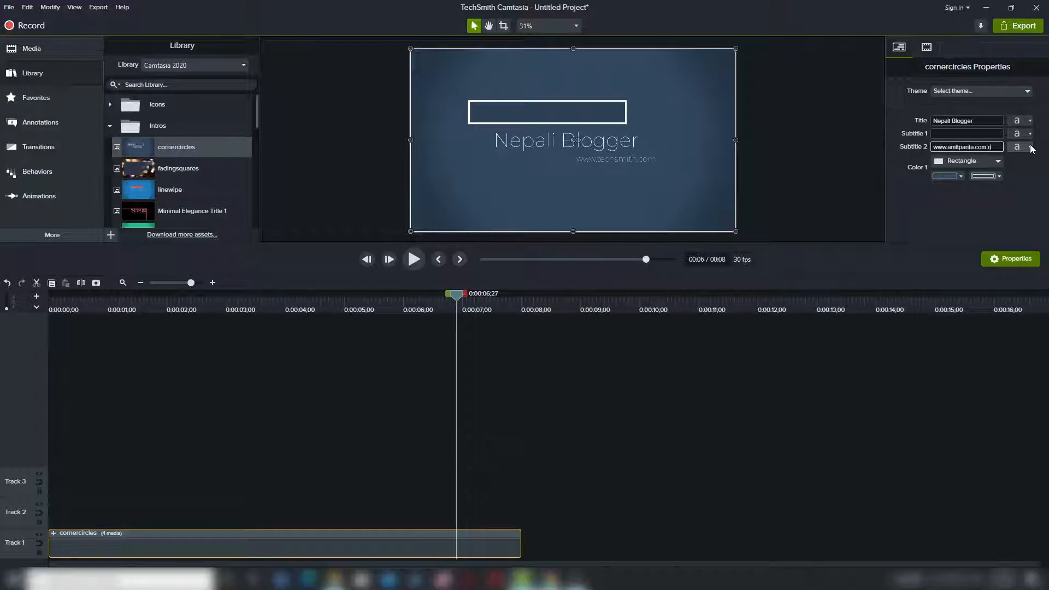
text(.com.np)
click(850, 197)
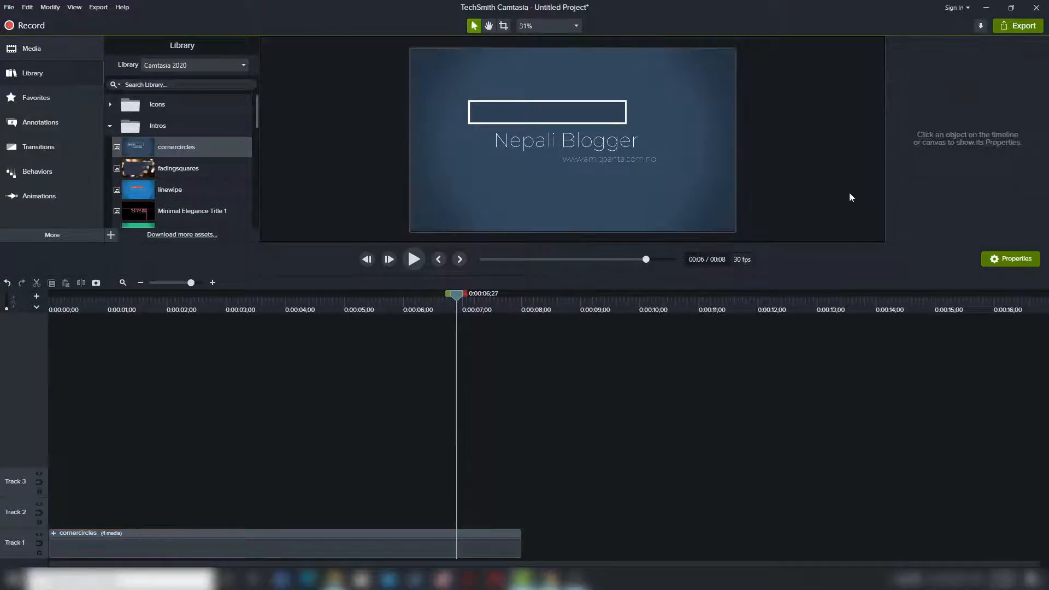
Play back the edited intro from an earlier point to review its title and website subtitle.
key(space)
click(339, 297)
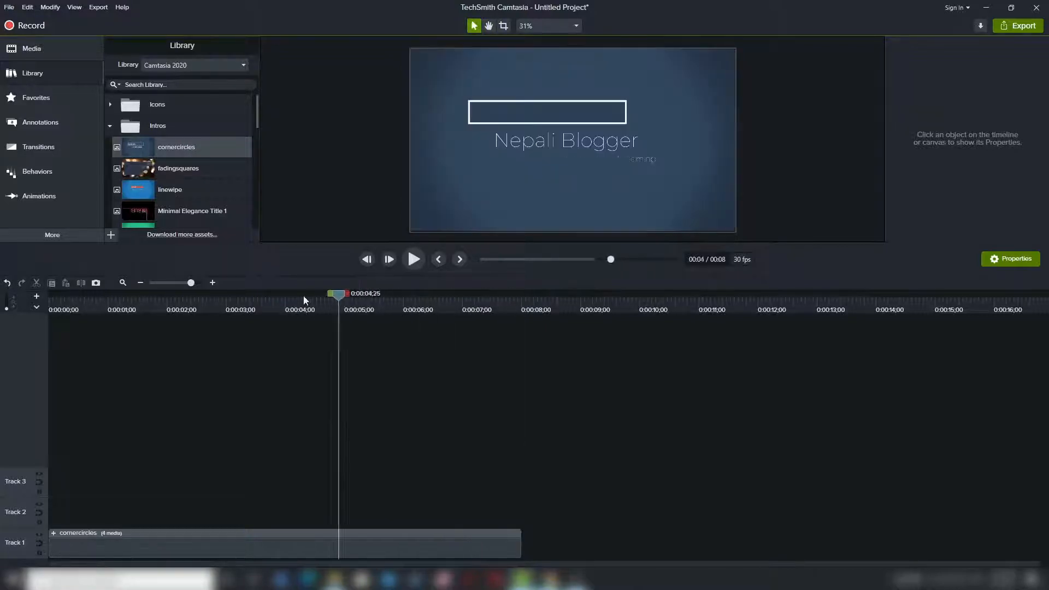
click(143, 296)
click(221, 313)
key(space)
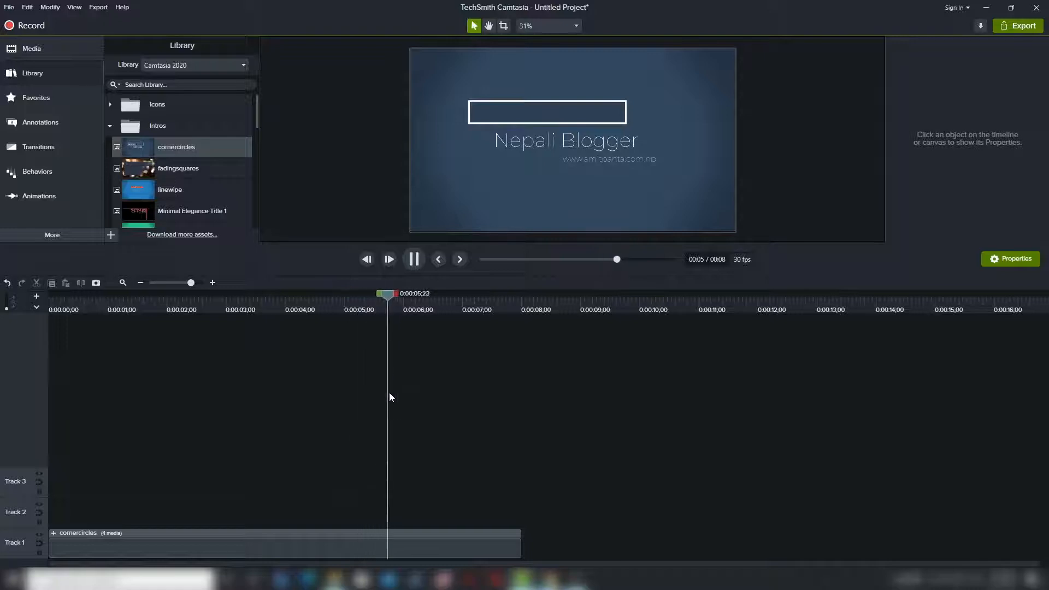
key(space)
key(space)
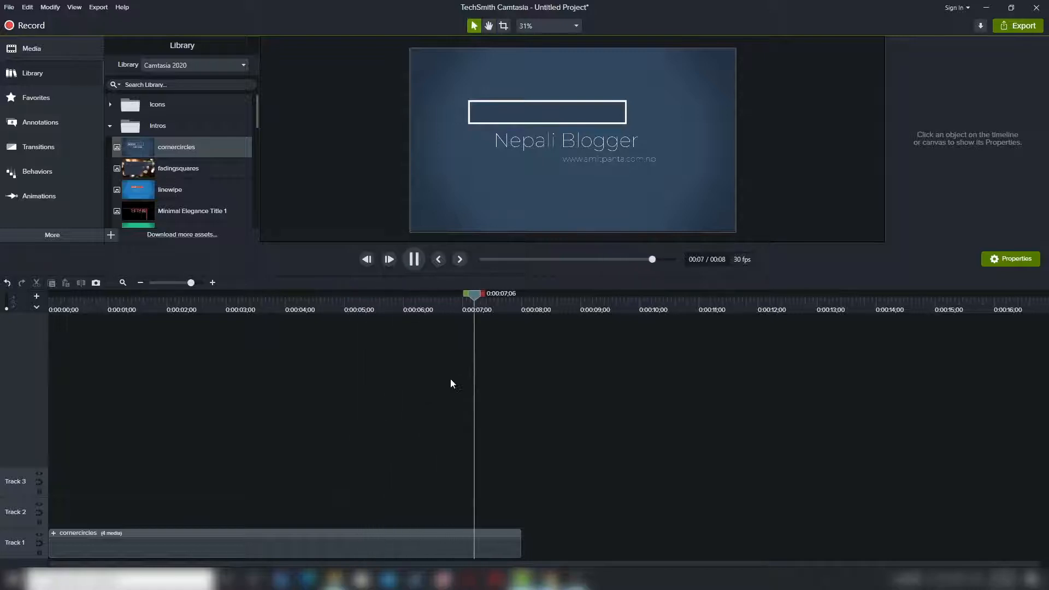
Expand the cornercircles group and inspect its individual text clips to identify the one inside the empty box.
key(space)
click(484, 546)
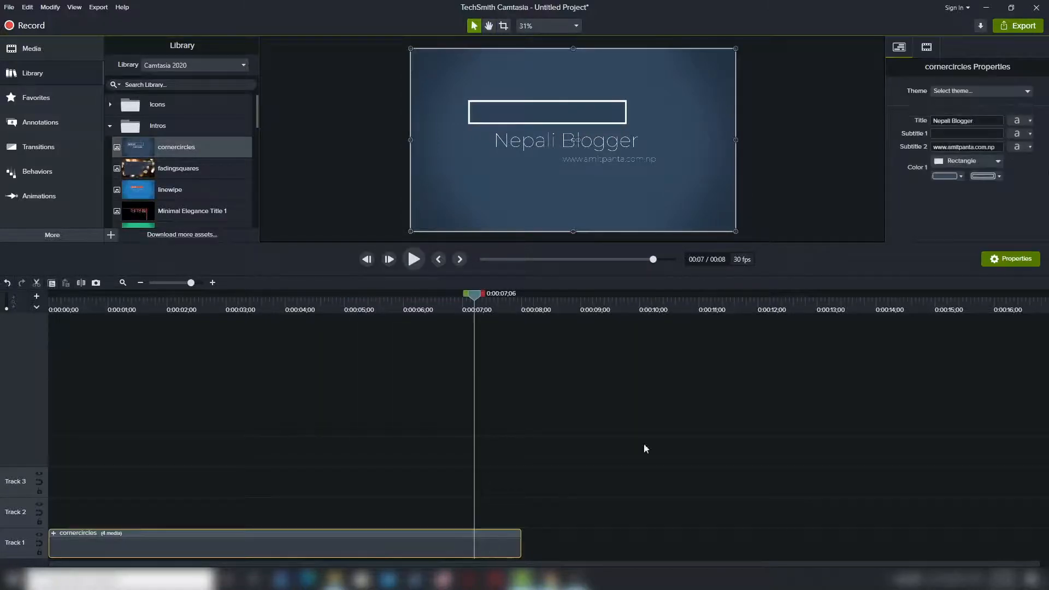
click(965, 134)
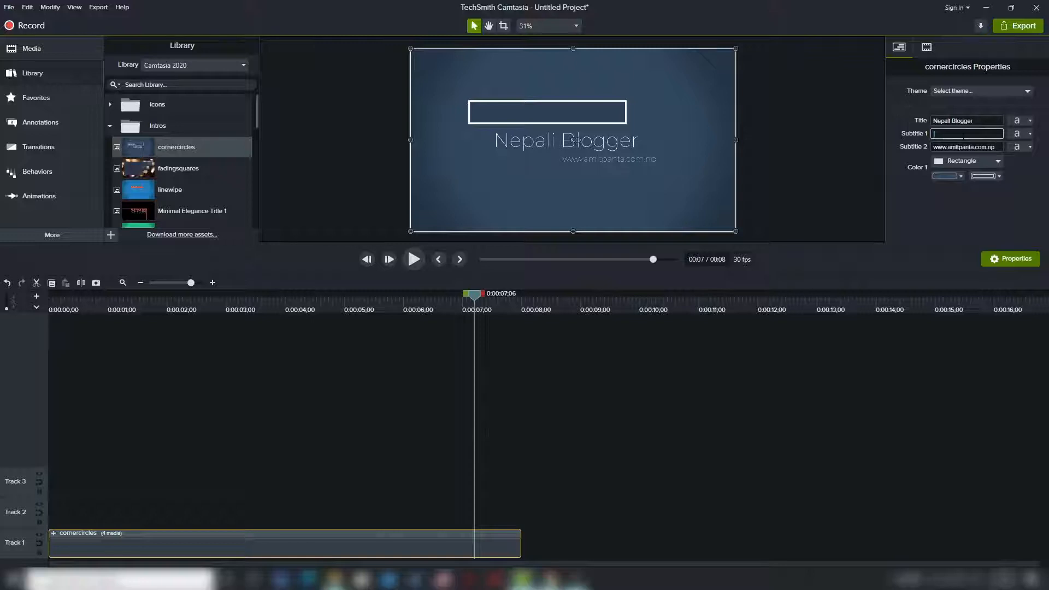
click(532, 115)
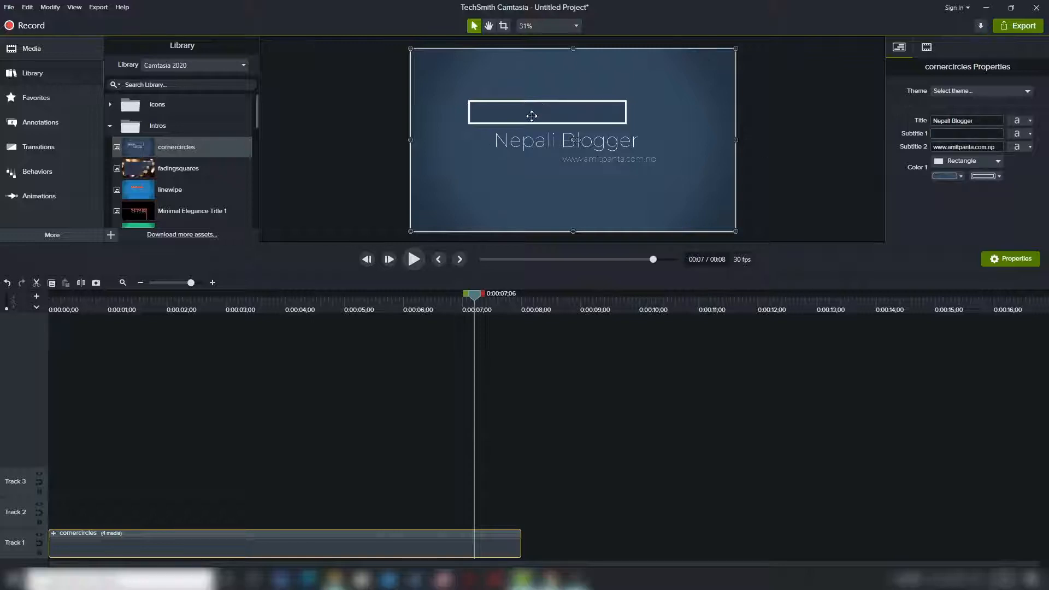
click(54, 533)
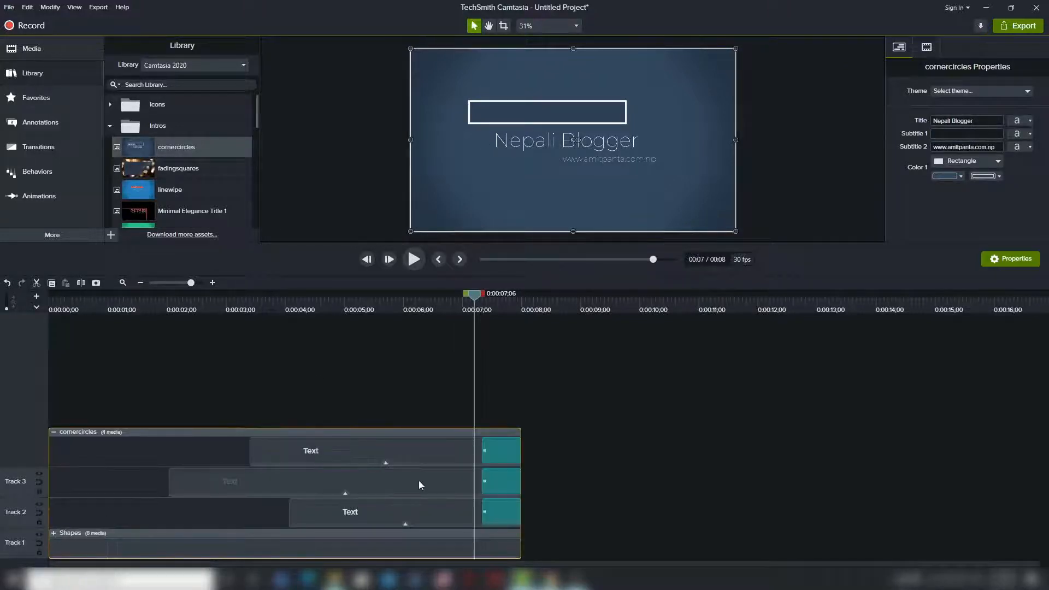
click(356, 517)
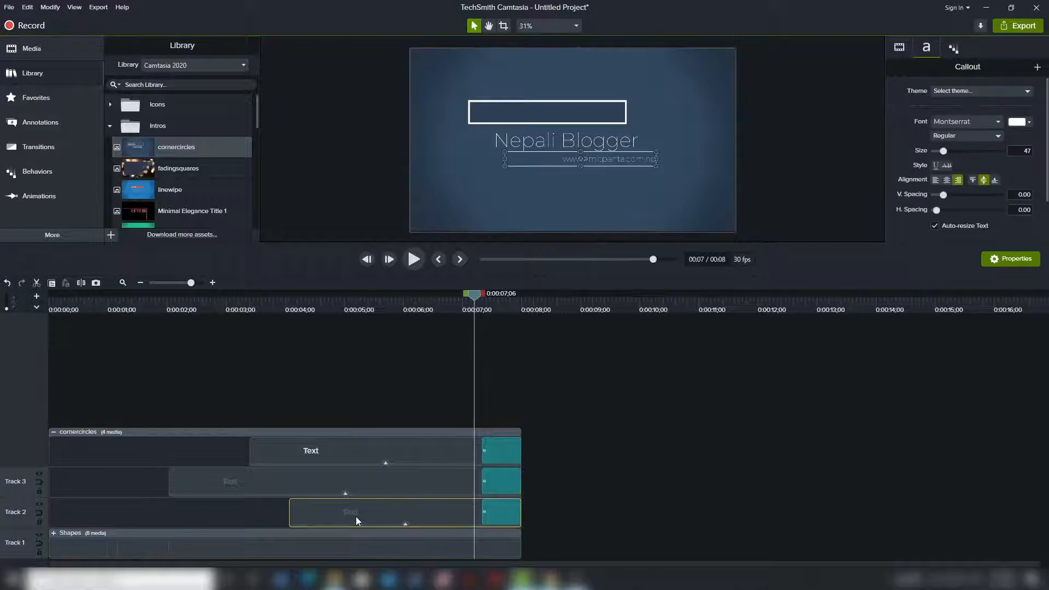
click(365, 485)
click(387, 450)
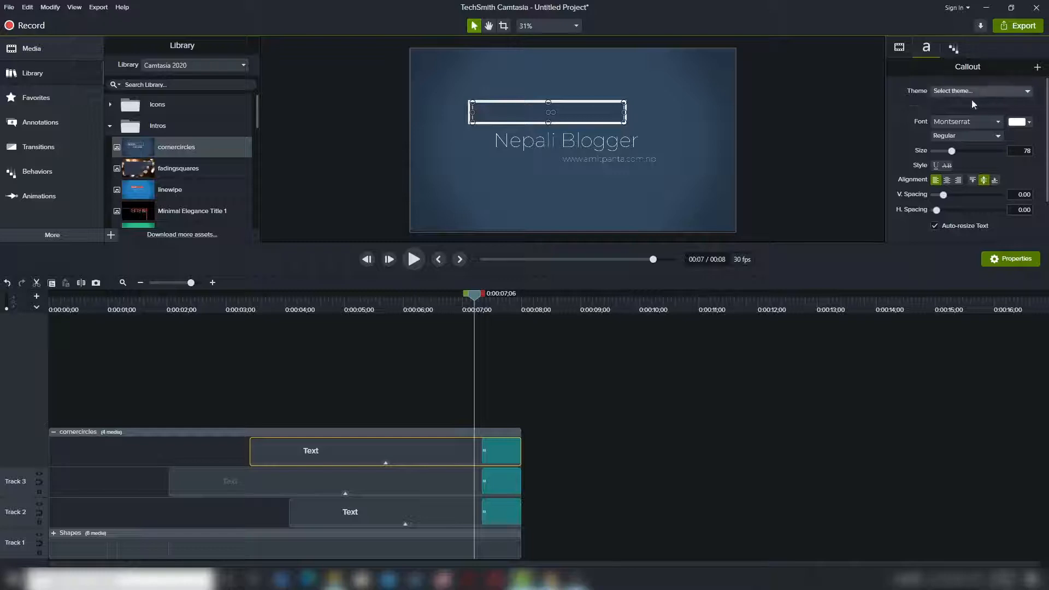
click(152, 429)
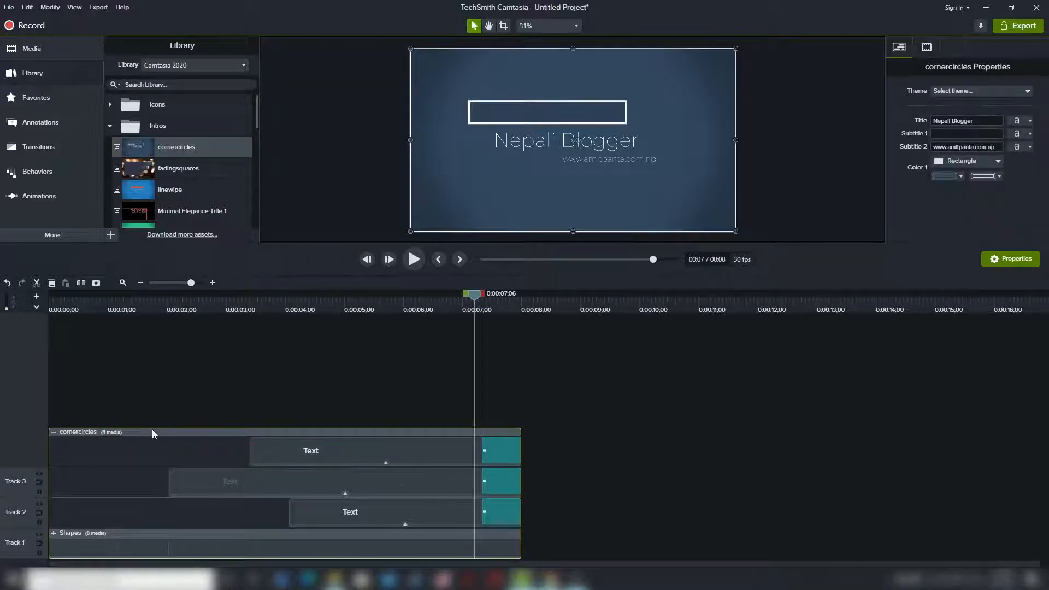
Move the text "Nepali Blogger" from the Title to Subtitle 1 of the cornercircles intro.
click(948, 133)
click(954, 122)
right_click(954, 123)
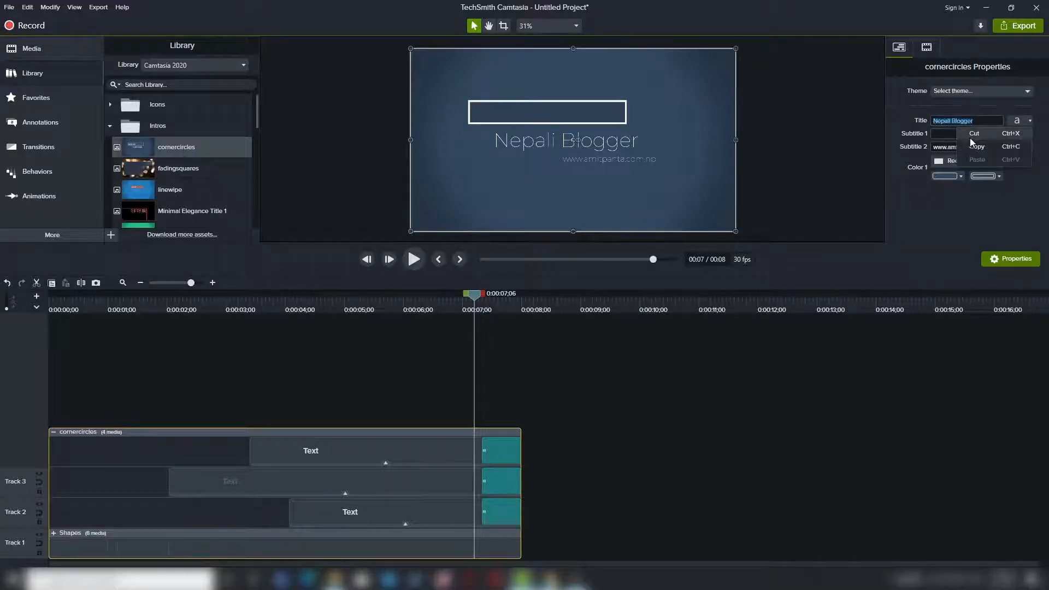
click(966, 134)
right_click(960, 134)
click(980, 174)
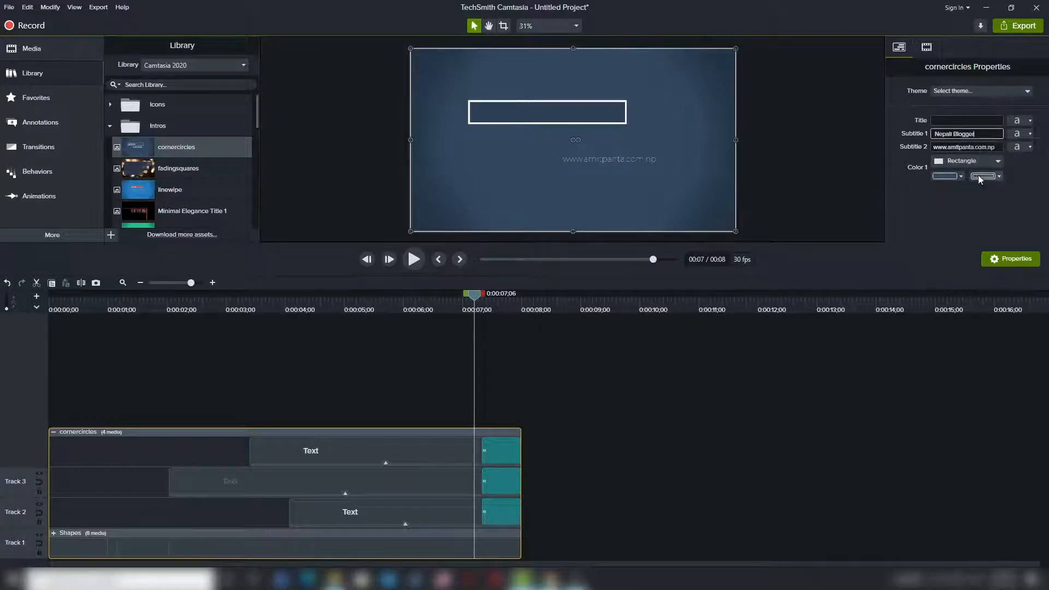
Play and scrub through the last seconds of the intro to check the text inside the box.
click(844, 155)
key(space)
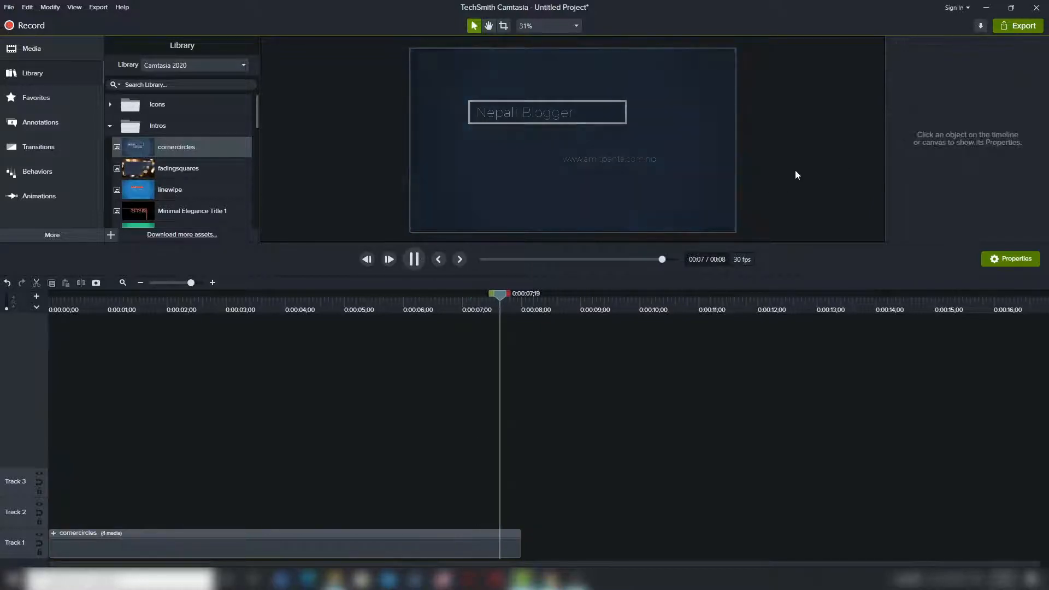
click(358, 305)
key(space)
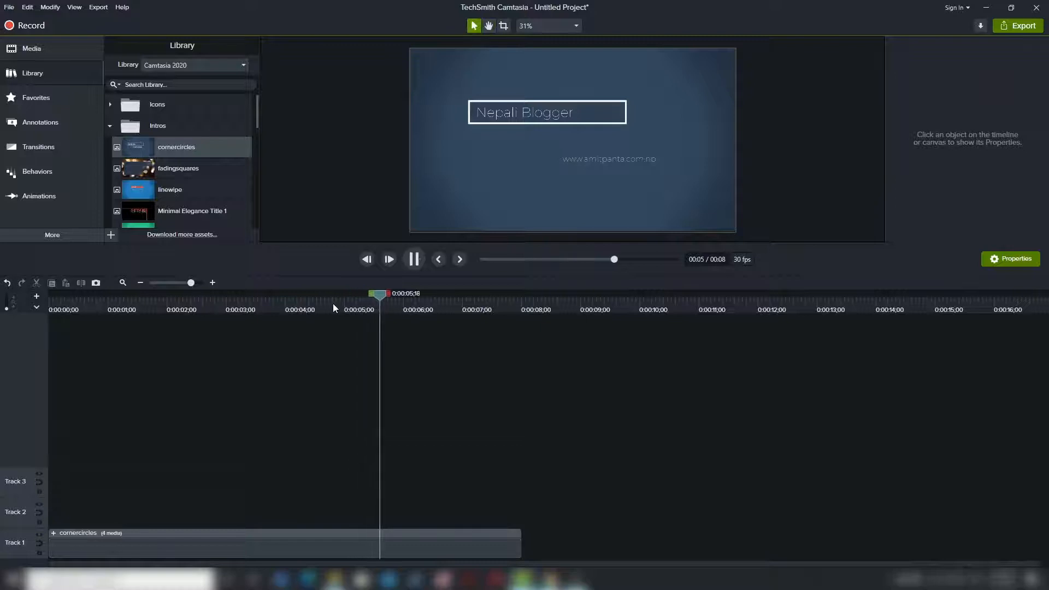
drag(332, 303, 397, 300)
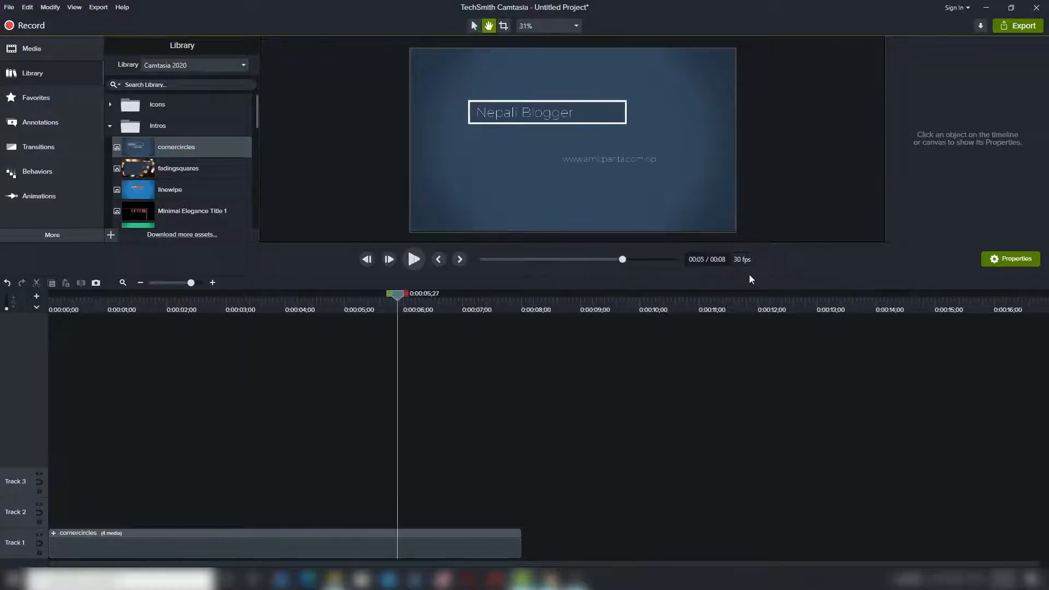
key(space)
key(space)
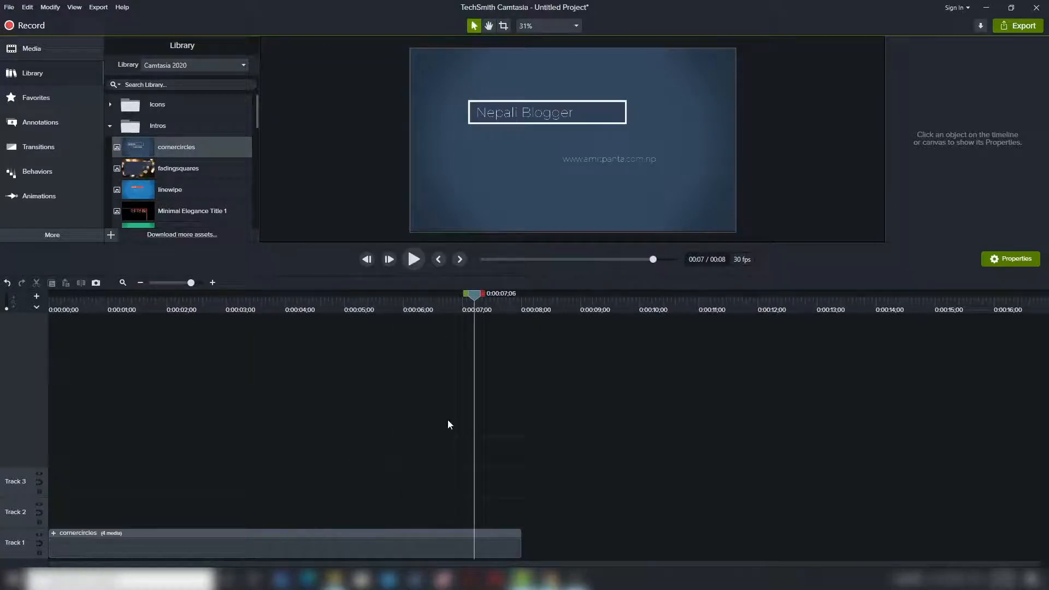
Change the fill of the cornercircles intro's Color 1 to the blue #2579CE.
click(454, 531)
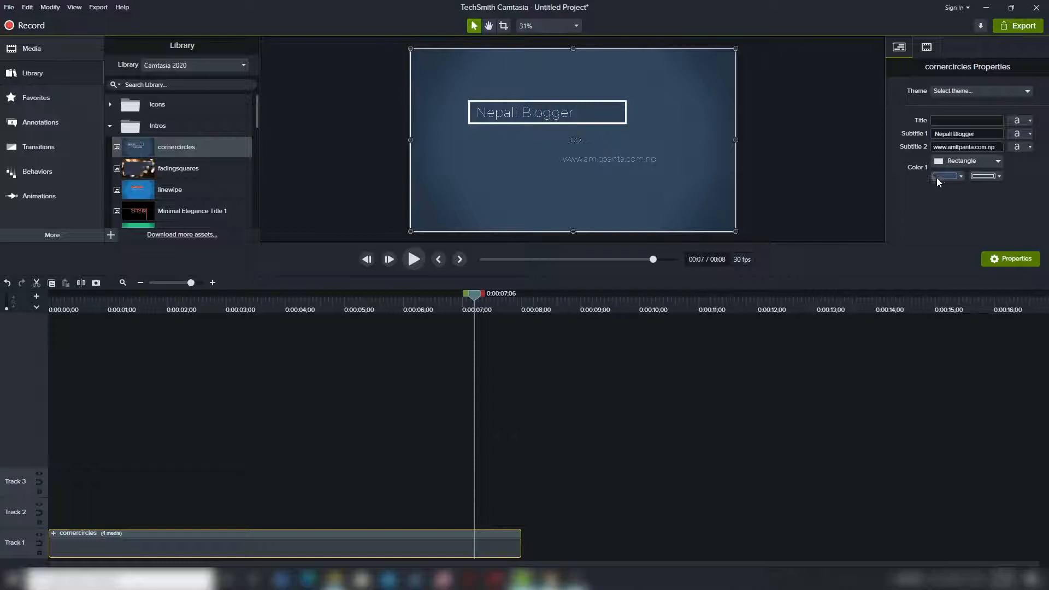
click(944, 176)
click(964, 234)
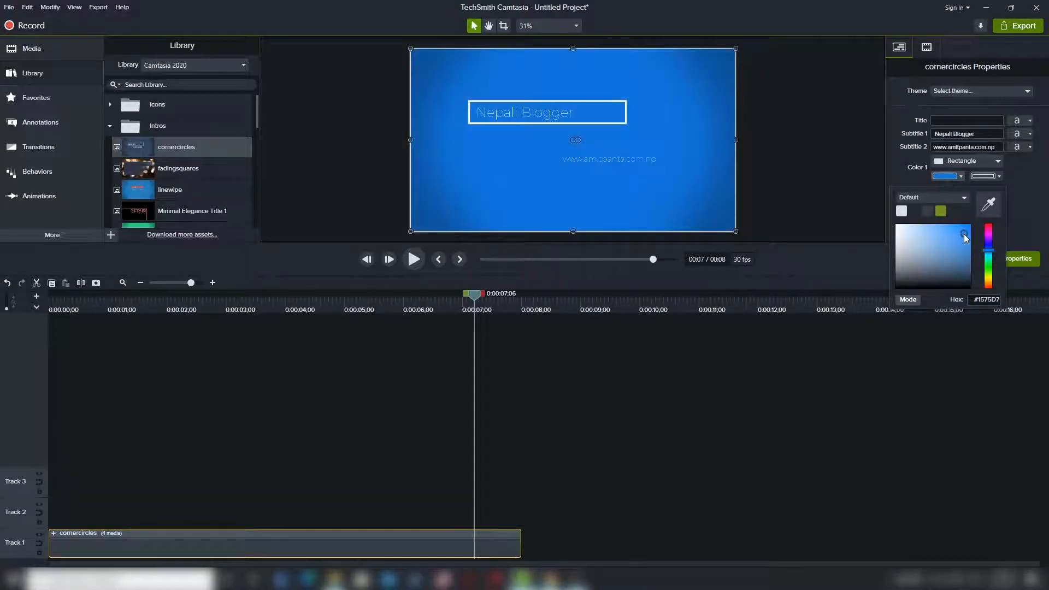
drag(963, 234, 958, 236)
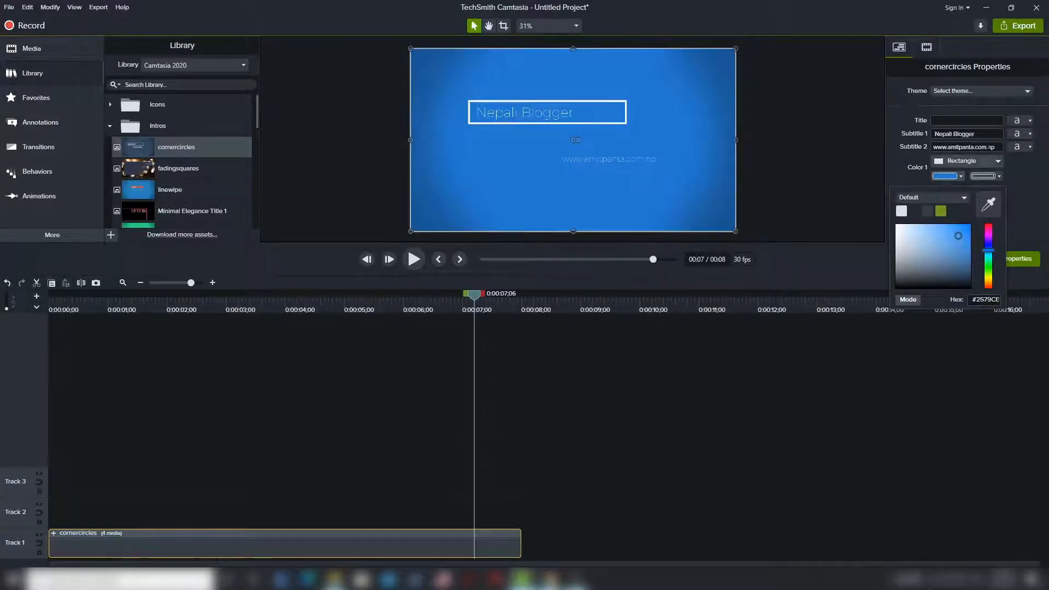
Format the Subtitle 1 text "Nepali Blogger" as bold and set its font to Arial Black.
click(978, 134)
click(1030, 134)
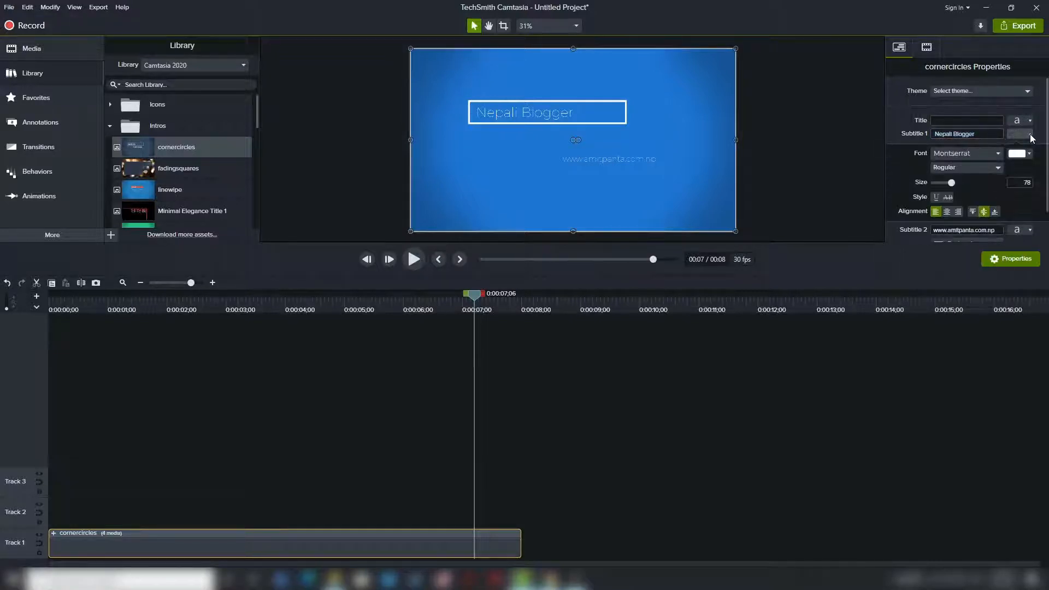
click(984, 167)
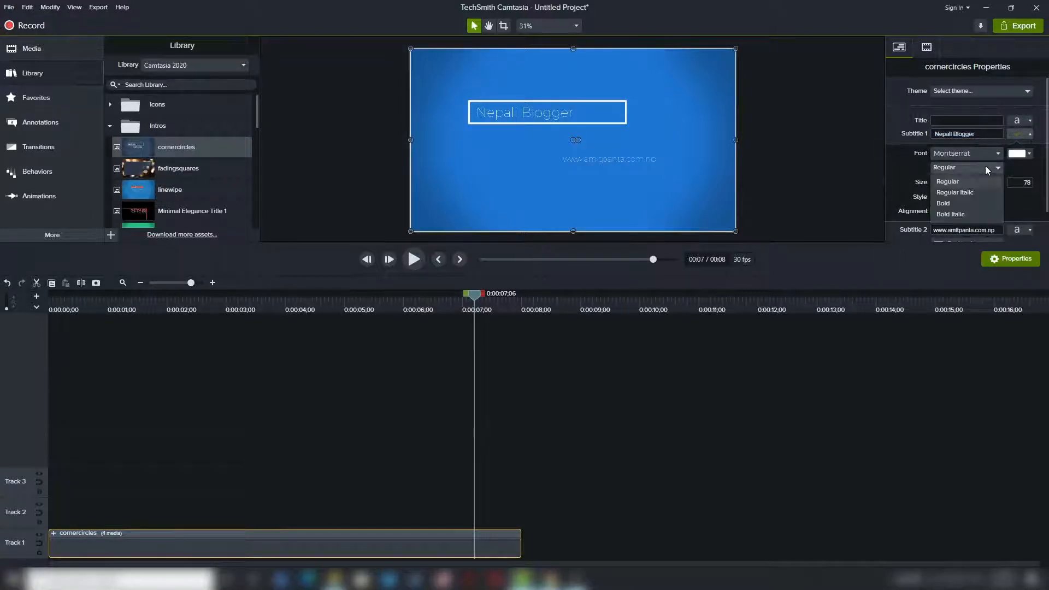
click(961, 204)
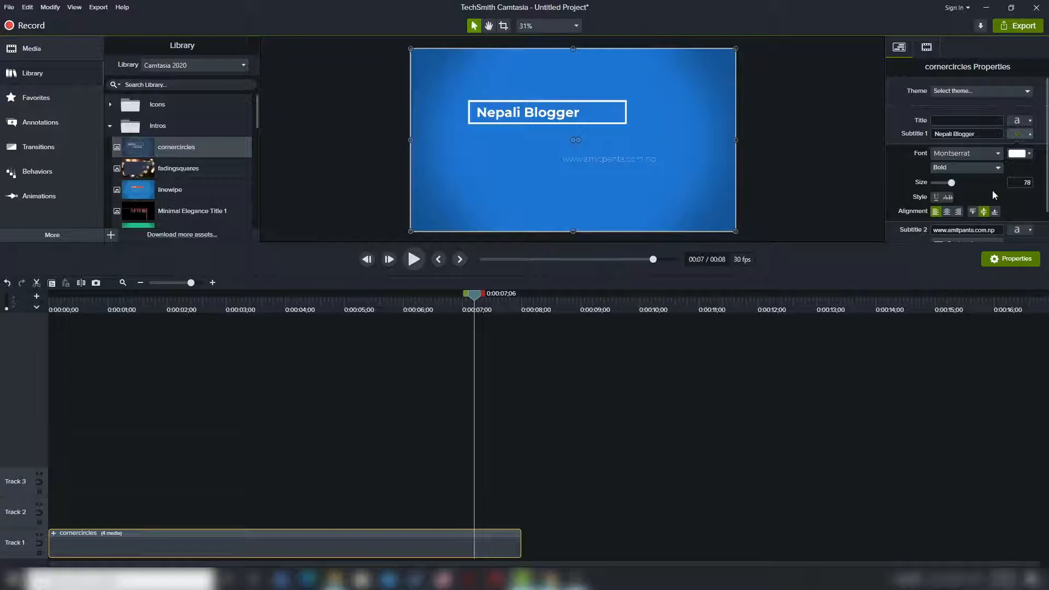
click(995, 154)
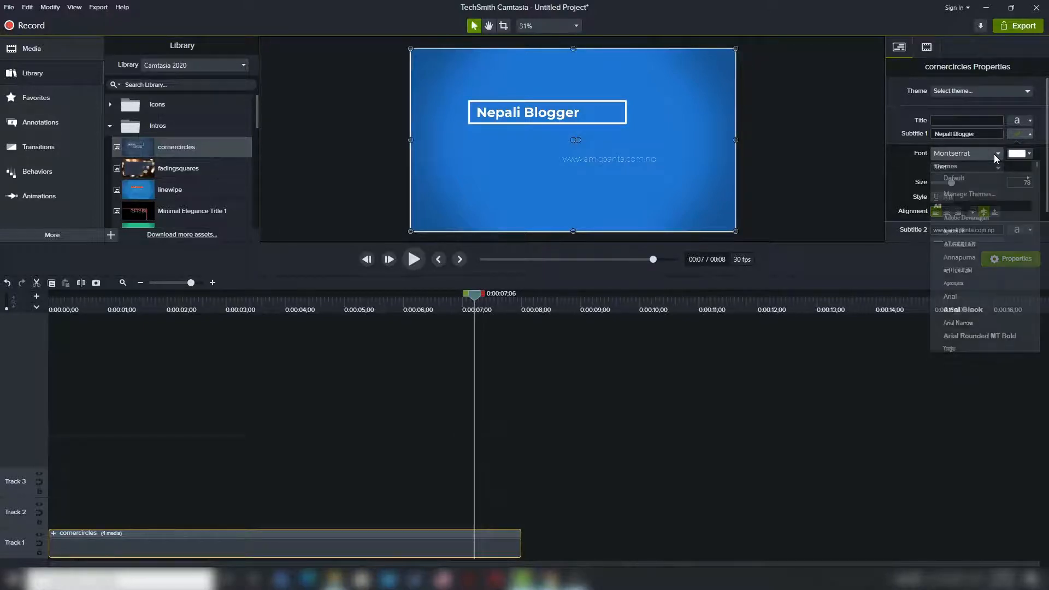
click(959, 309)
click(866, 232)
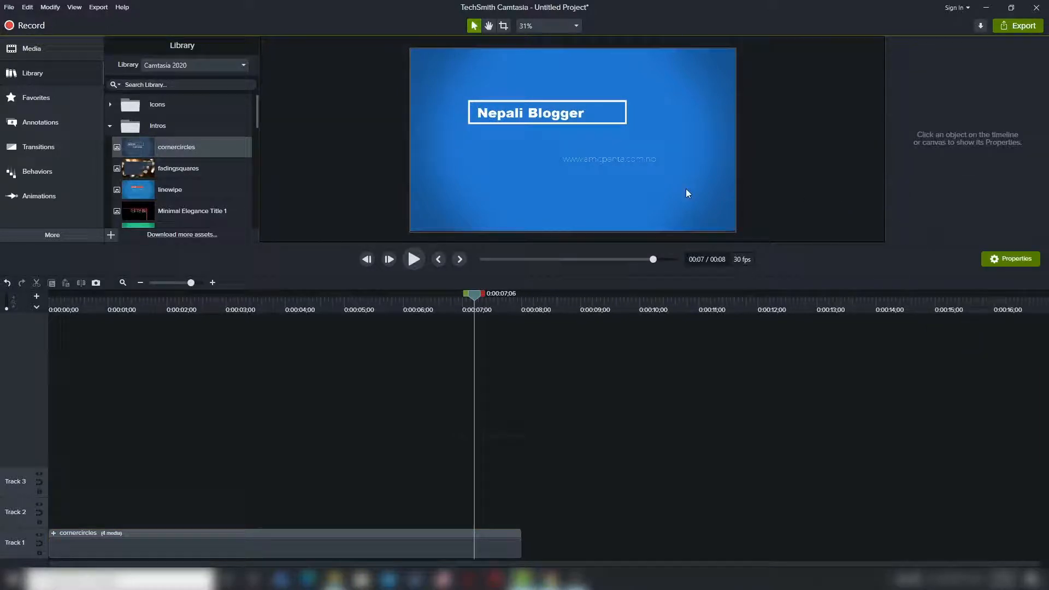
Set the font style of the Subtitle 2 website address to Bold.
click(611, 157)
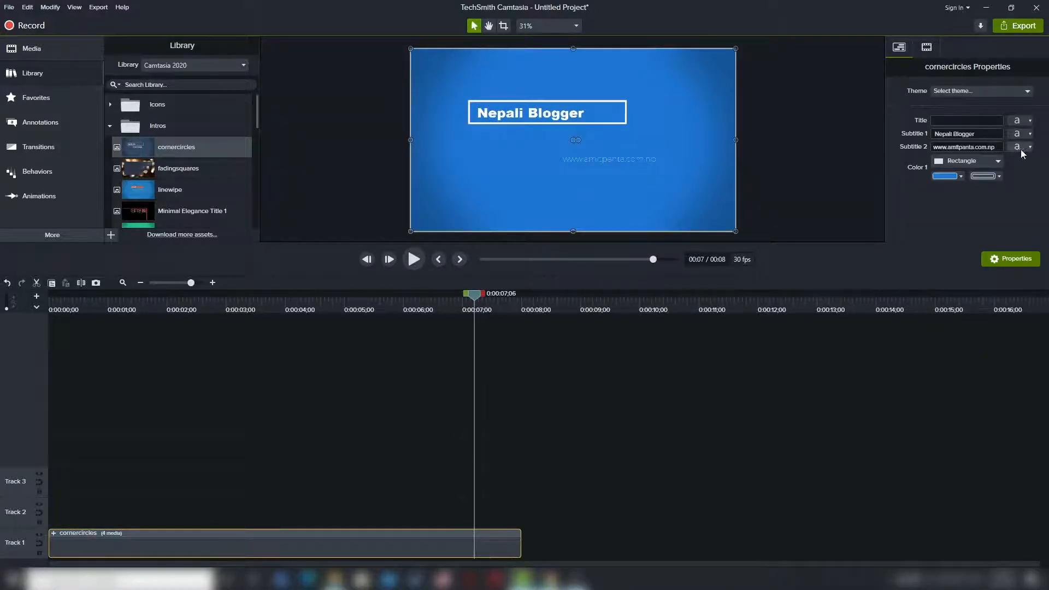
click(942, 146)
click(1016, 146)
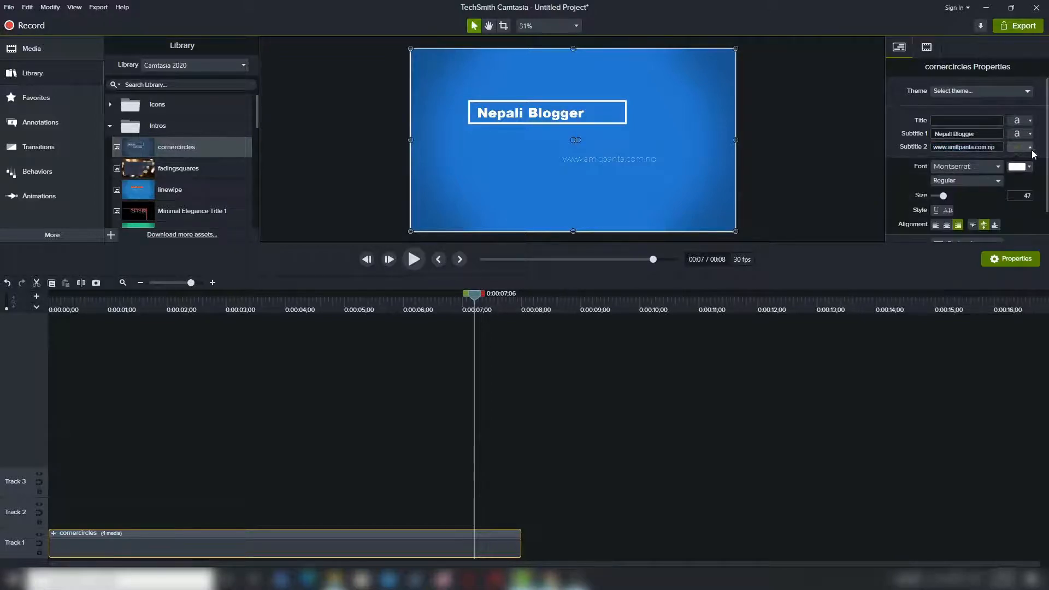
click(995, 181)
click(969, 216)
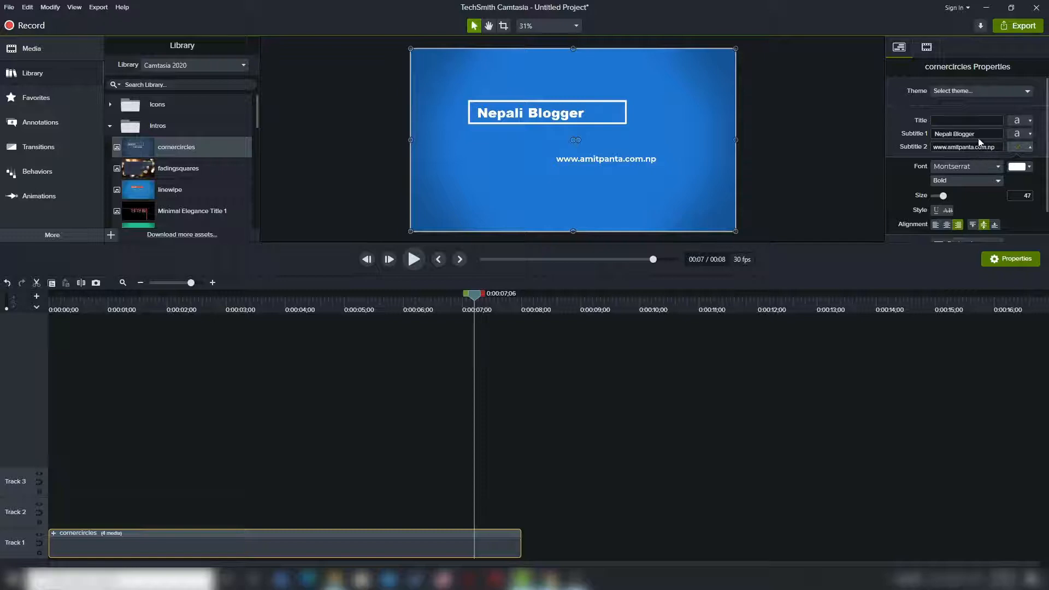
Enter "Wellcome to My Channel" as the intro's title and set its font size to 69.
click(951, 121)
click(837, 145)
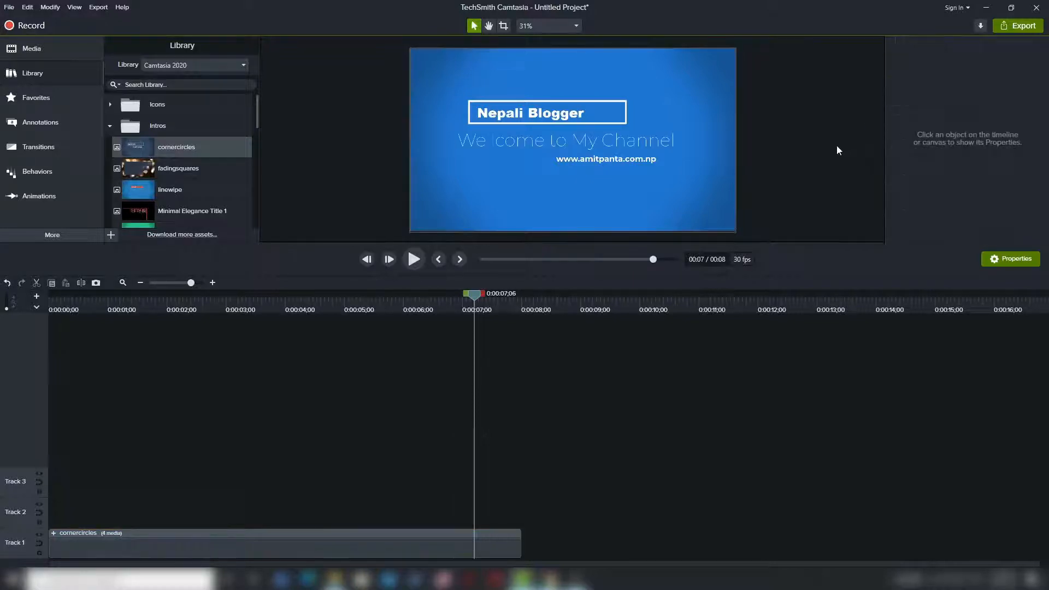
click(574, 134)
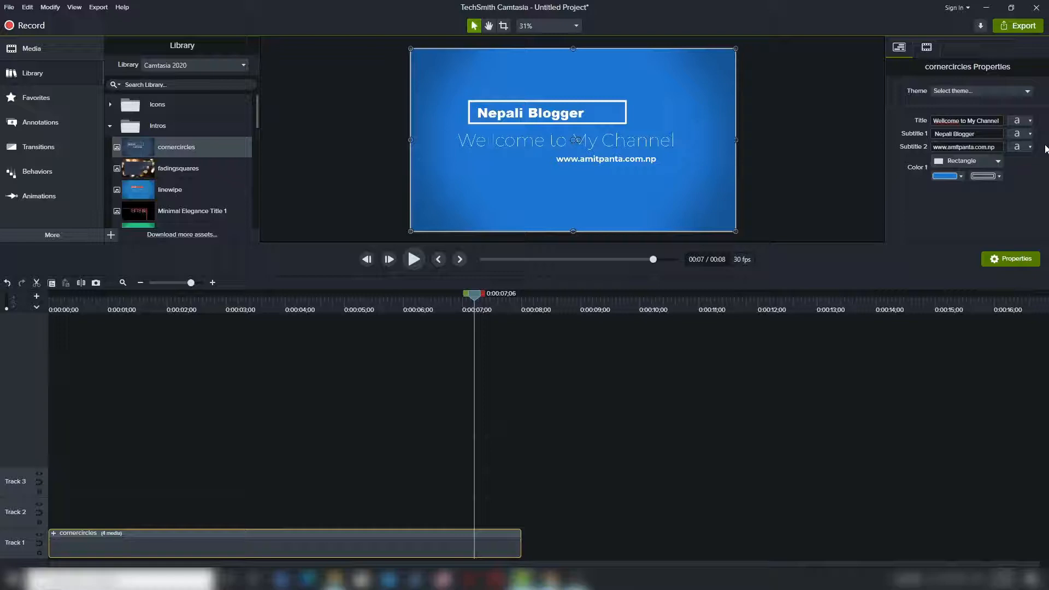
click(1030, 121)
drag(970, 170, 949, 172)
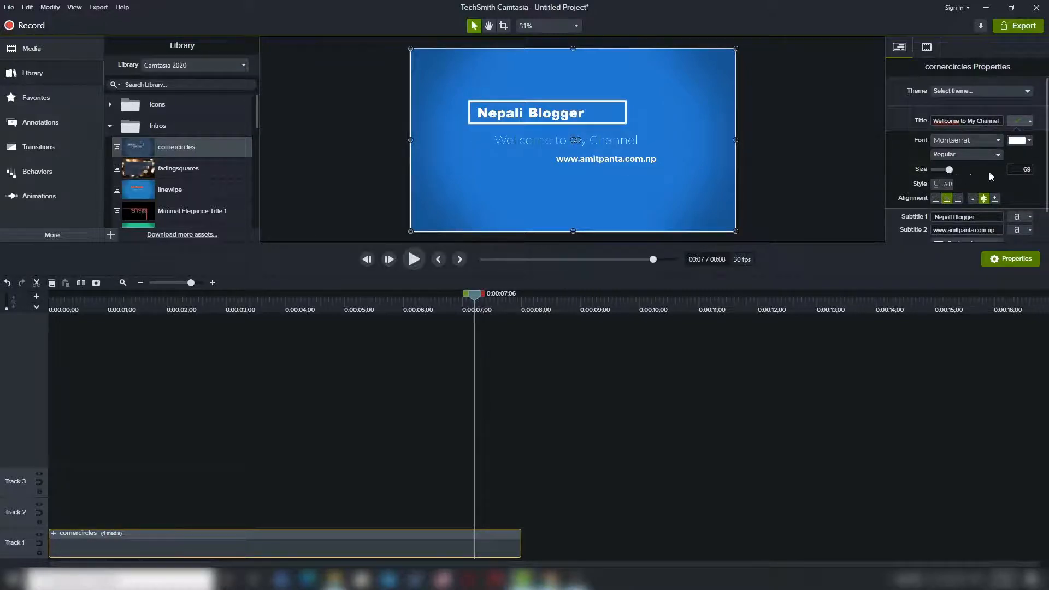
Underline the title text and try right and left alignment, finishing with centered alignment.
click(936, 184)
click(959, 198)
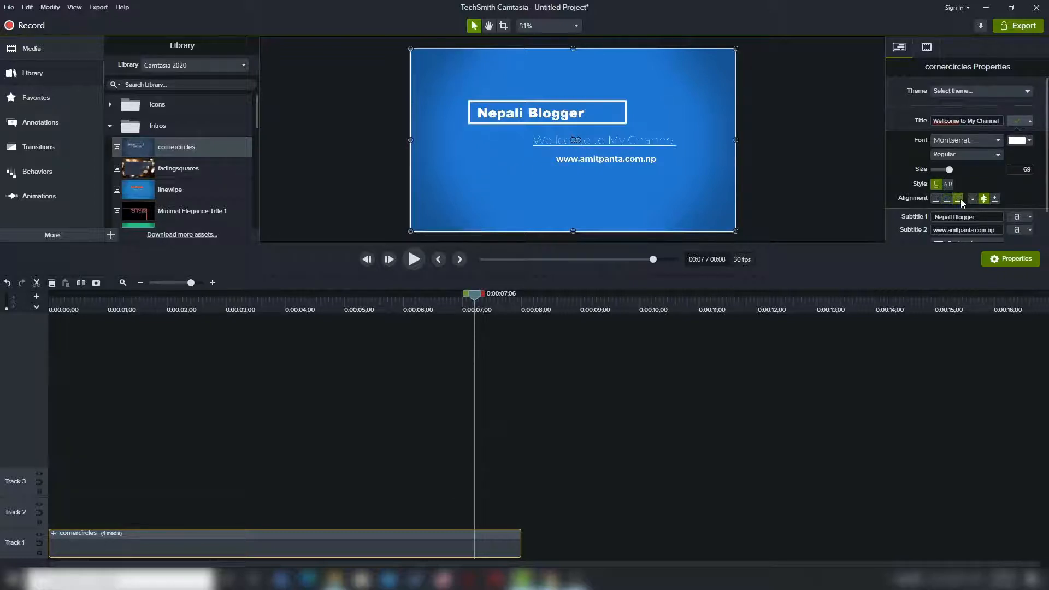
click(936, 202)
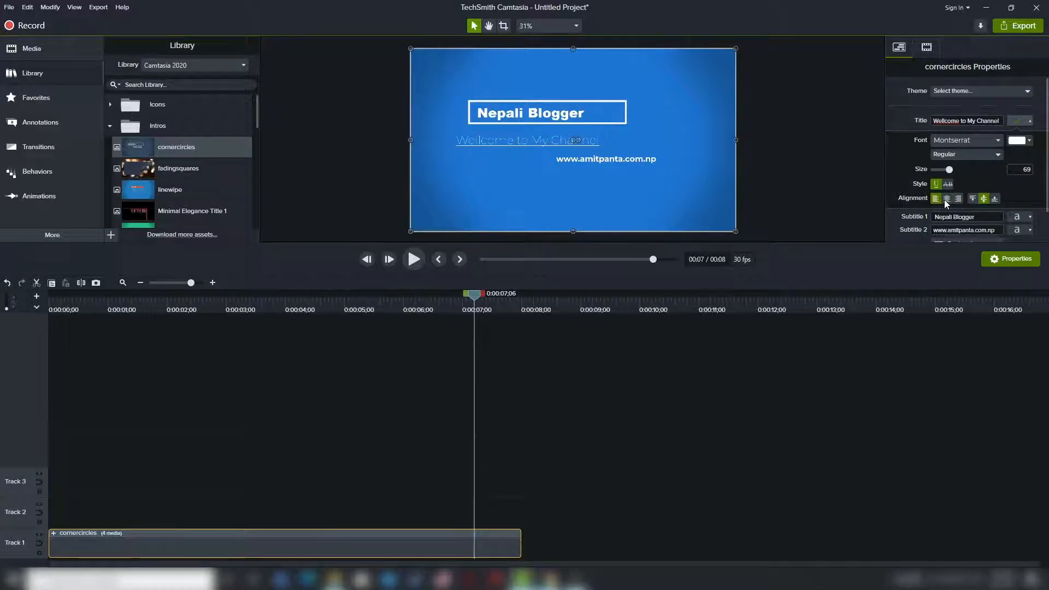
click(946, 199)
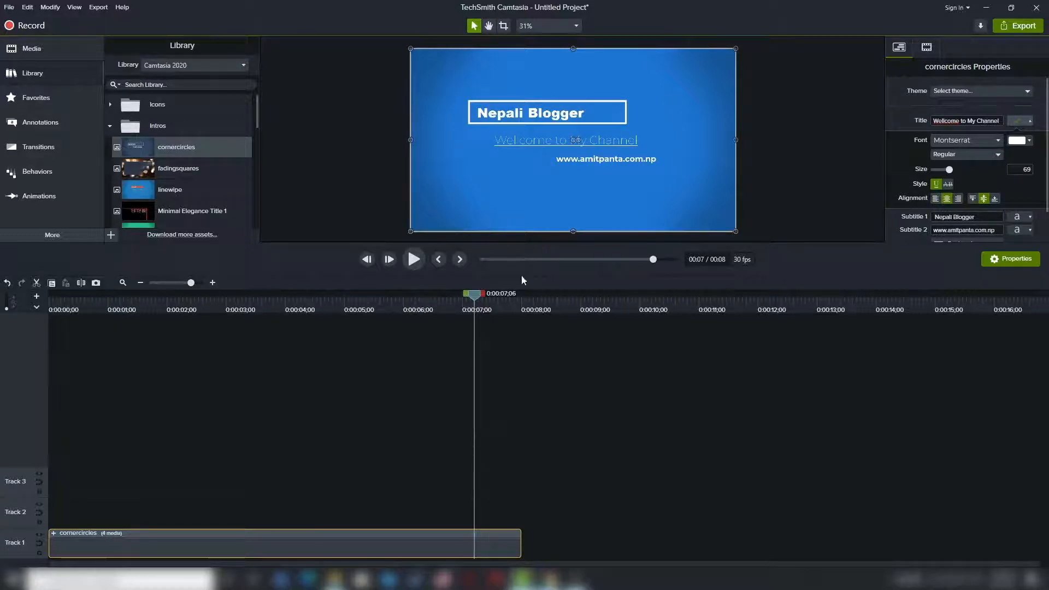
Enlarge the canvas preview, play the finished intro from the start, and expand the cornercircles group on the timeline.
drag(329, 240, 304, 411)
drag(112, 457, 18, 453)
key(space)
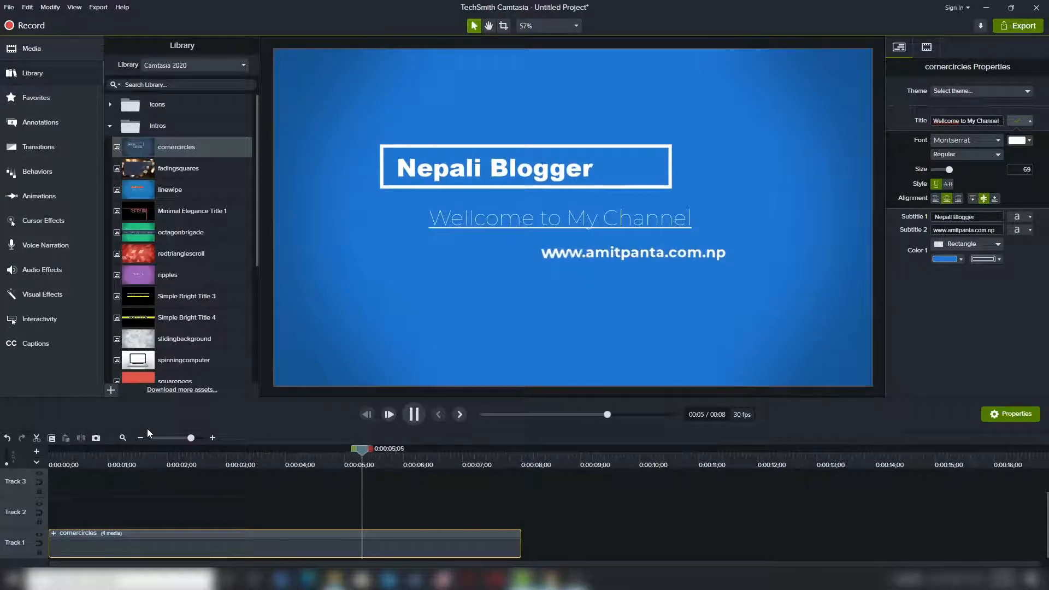
key(space)
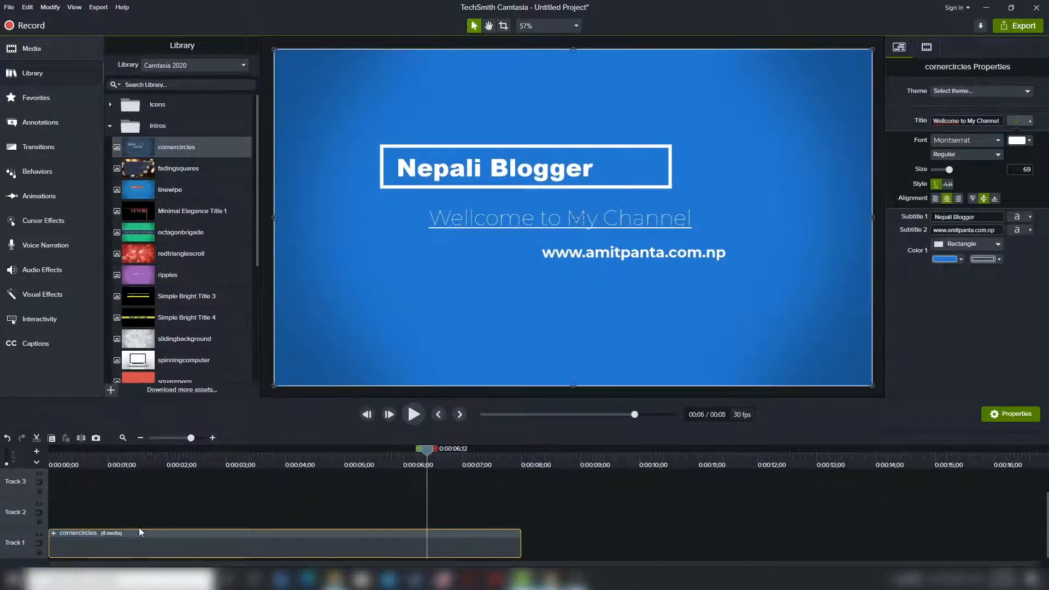
click(54, 533)
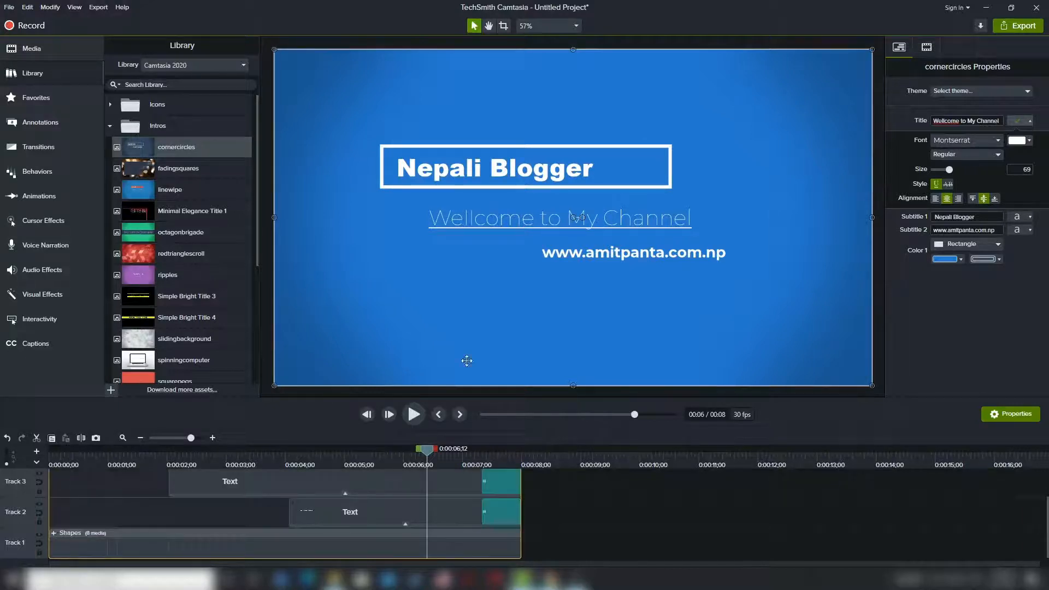
Export the intro as a local WMV file named t1, using the Camtasia Best Quality and File Size (Recommended) profile.
click(1017, 25)
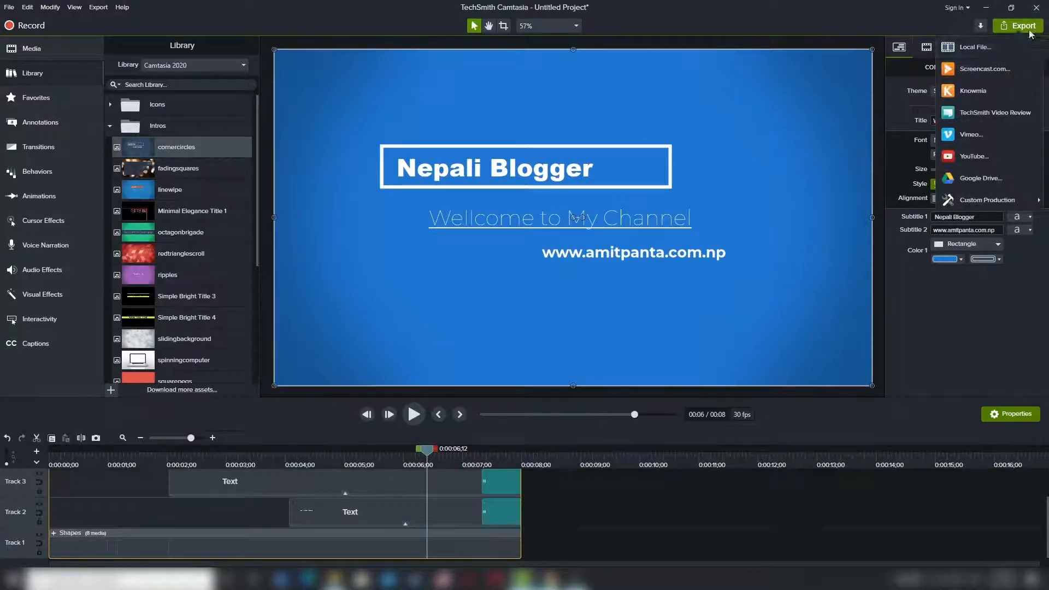
click(978, 51)
click(604, 437)
click(604, 437)
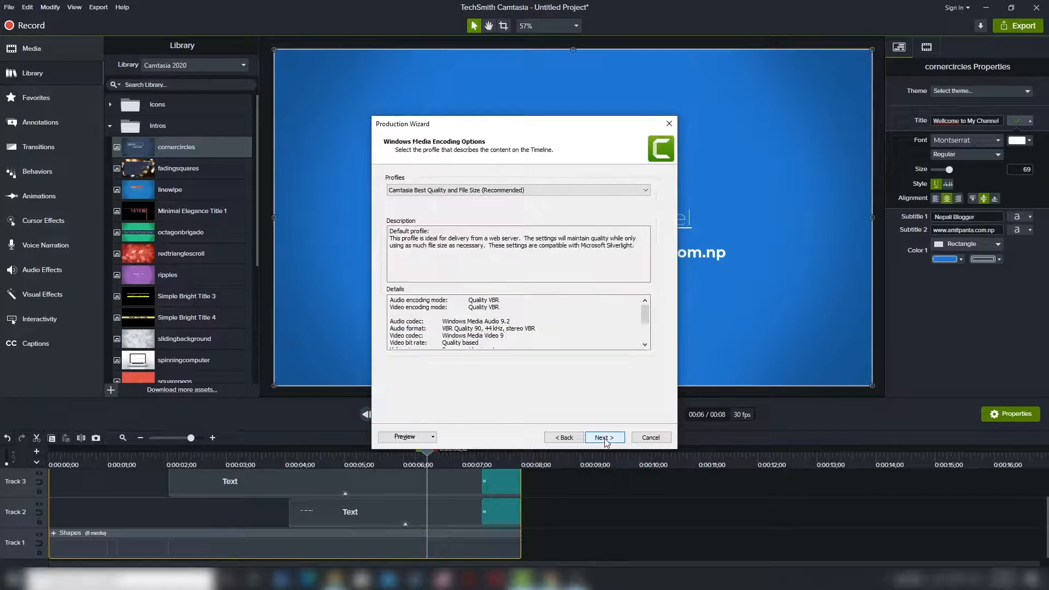
click(604, 437)
click(604, 437)
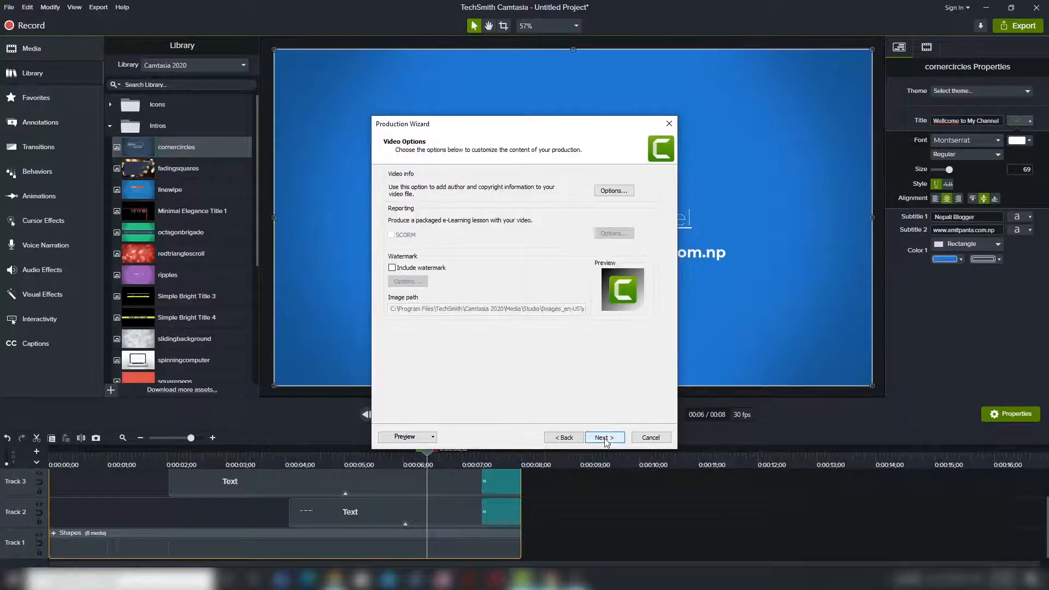
click(604, 437)
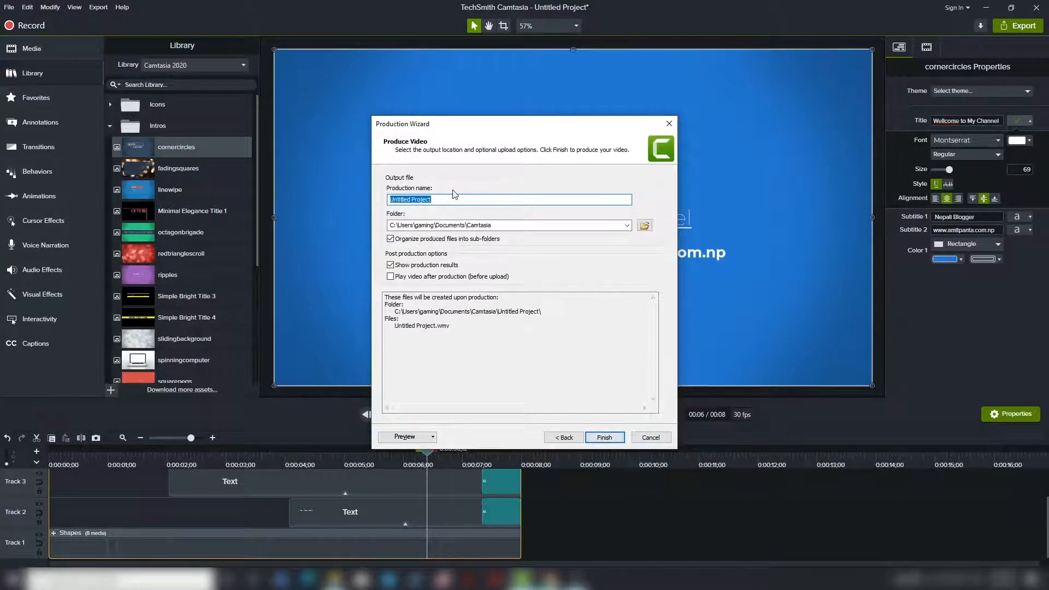
text(t1)
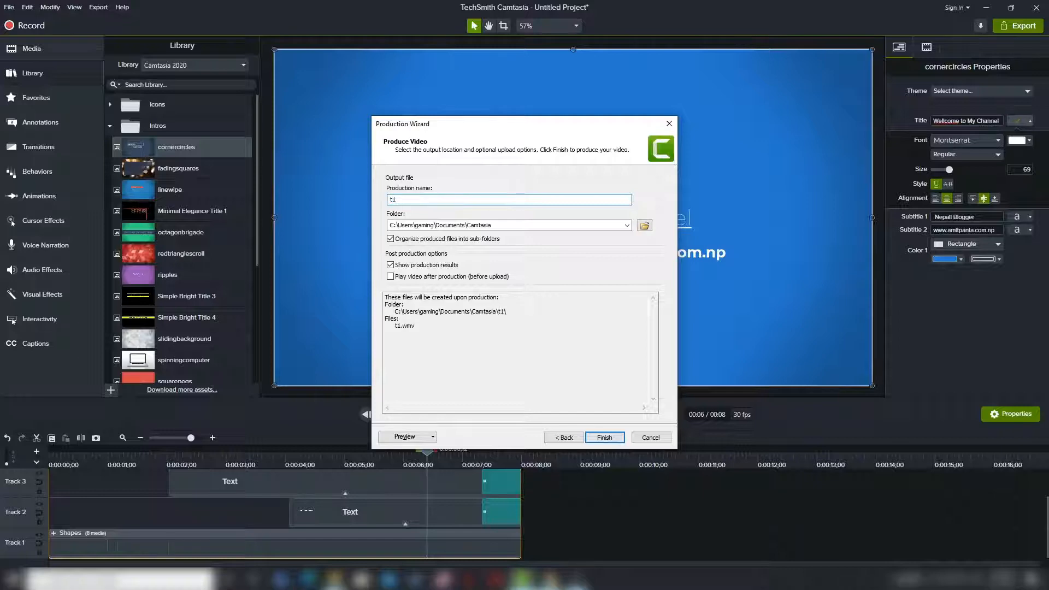
click(605, 437)
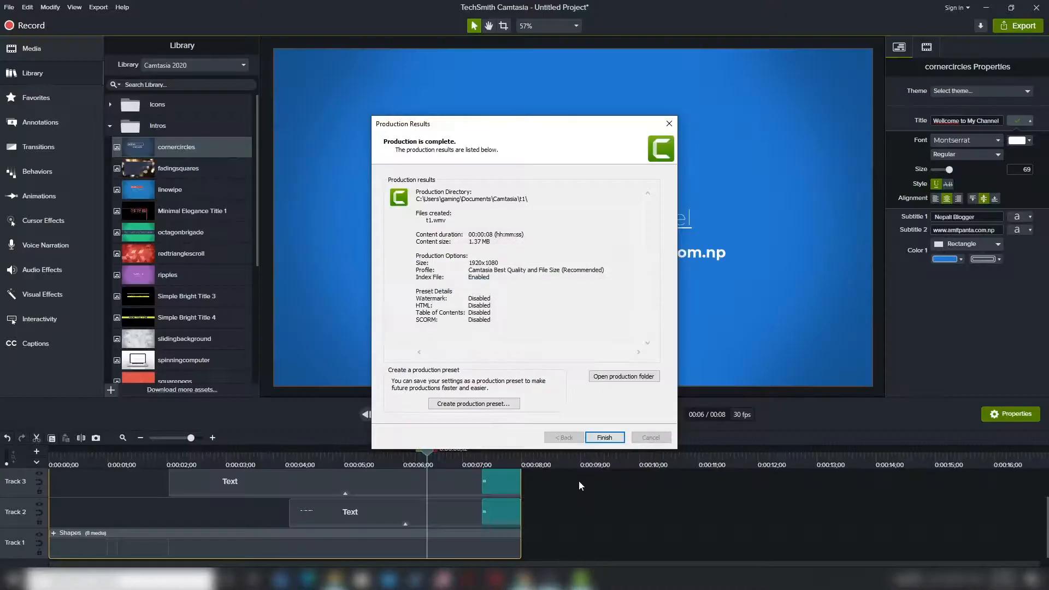
Play the exported t1 video from its production folder, return to Camtasia, and close the production results.
click(628, 379)
double_click(116, 81)
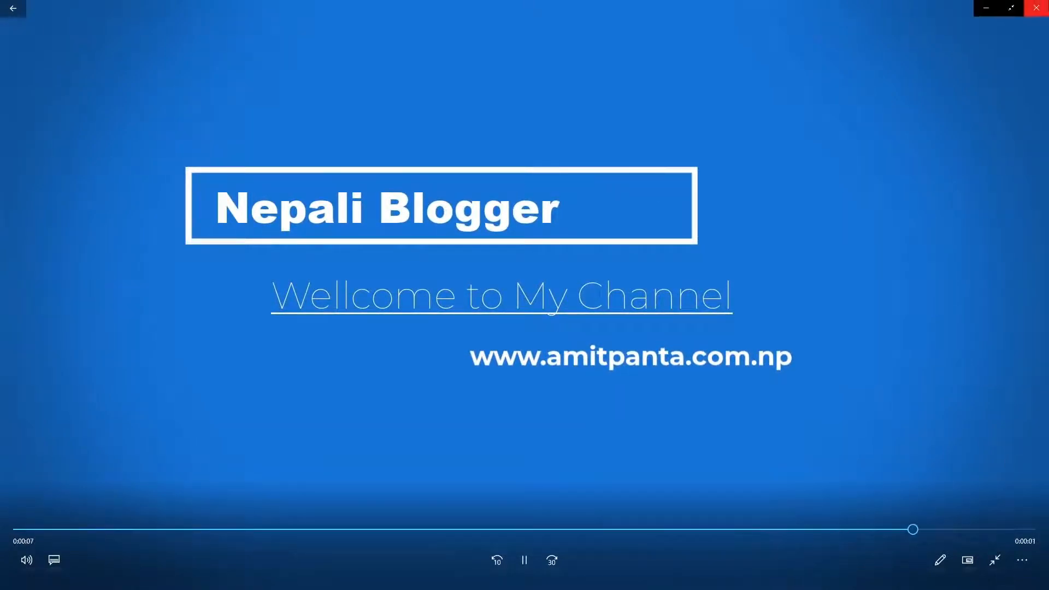
click(1036, 7)
click(576, 579)
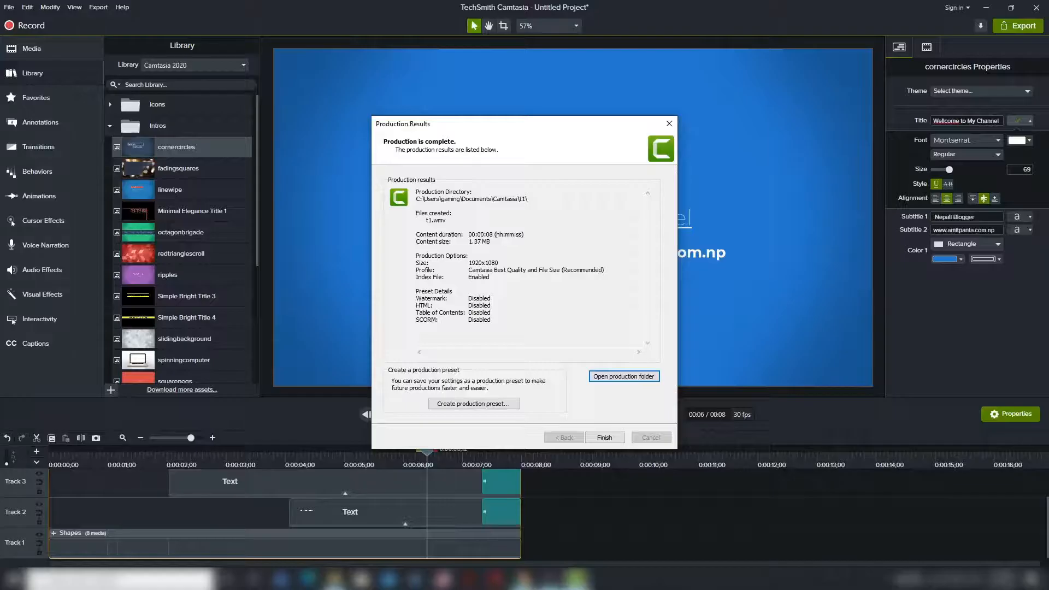
click(613, 442)
Delete the cornercircles intro from the timeline and the Motion Graphics image from the Media Bin.
scroll(110, 525, up, 1)
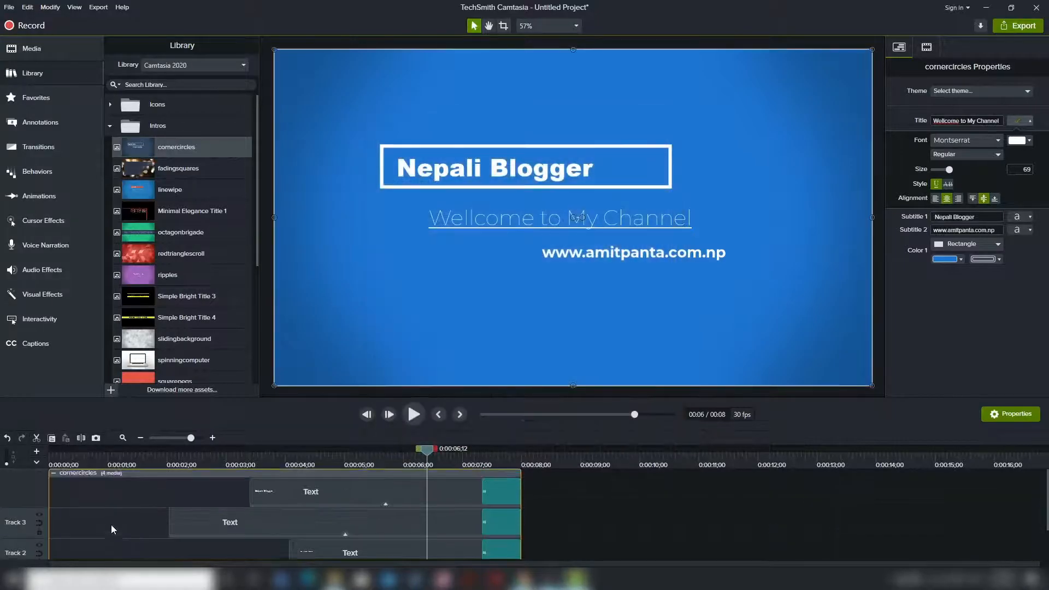
key(Delete)
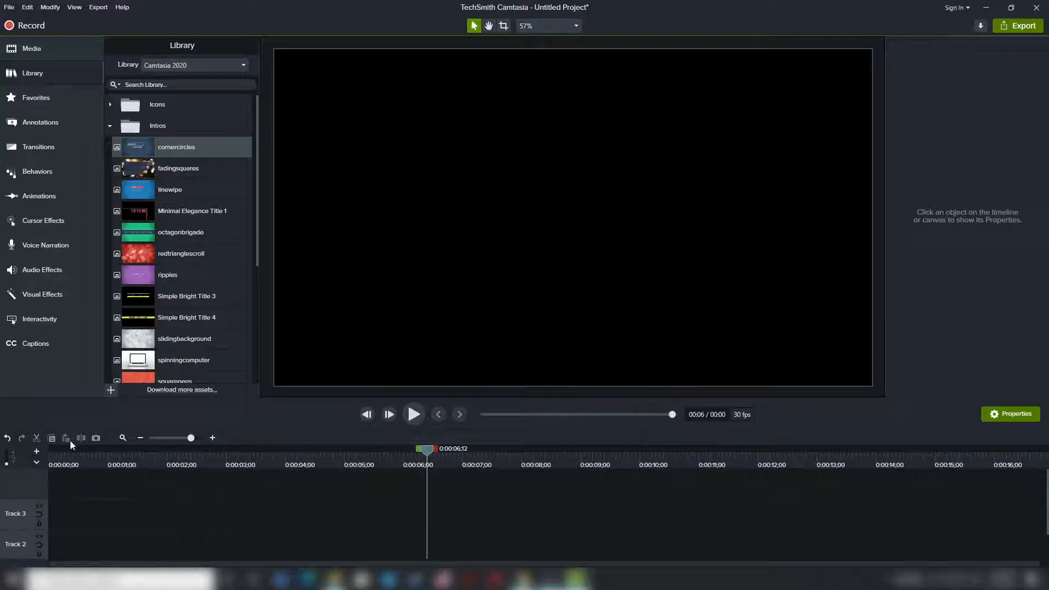
click(41, 49)
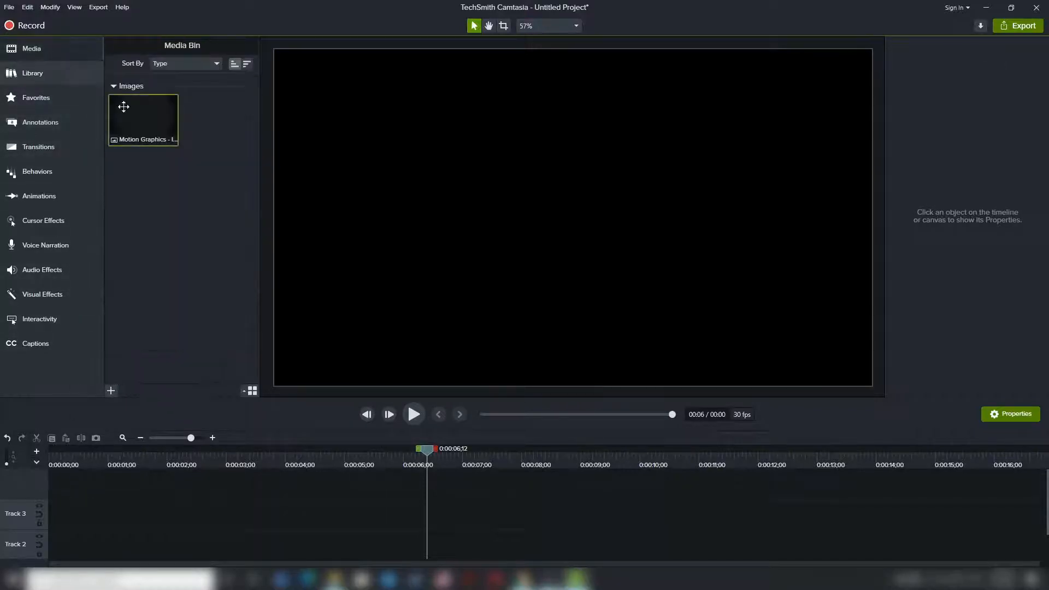
key(Delete)
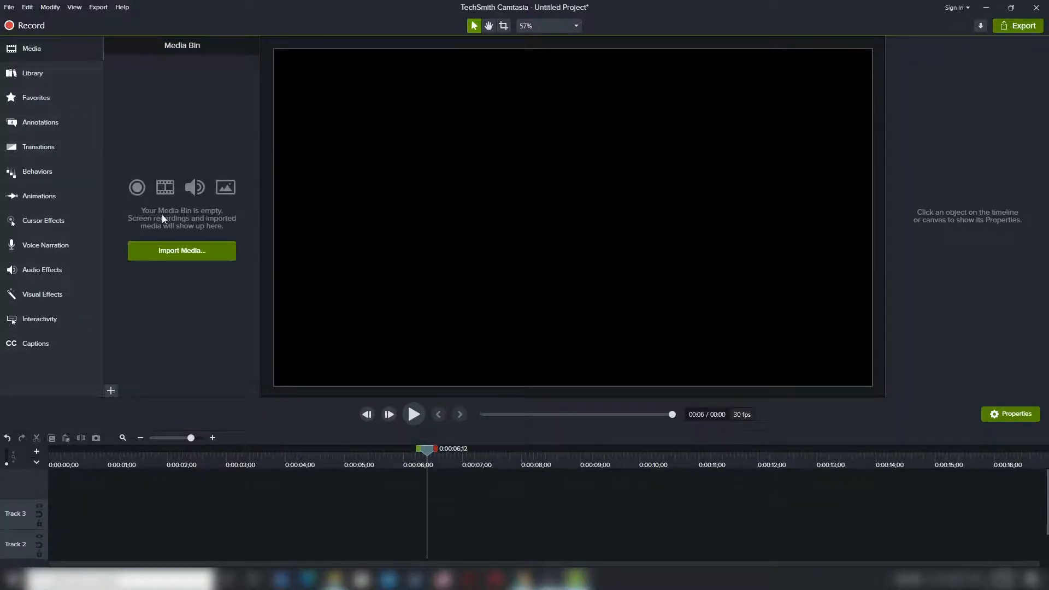
Add the Stationary intro from the Camtasia 2020 library to Track 1 at the start of the timeline.
click(40, 75)
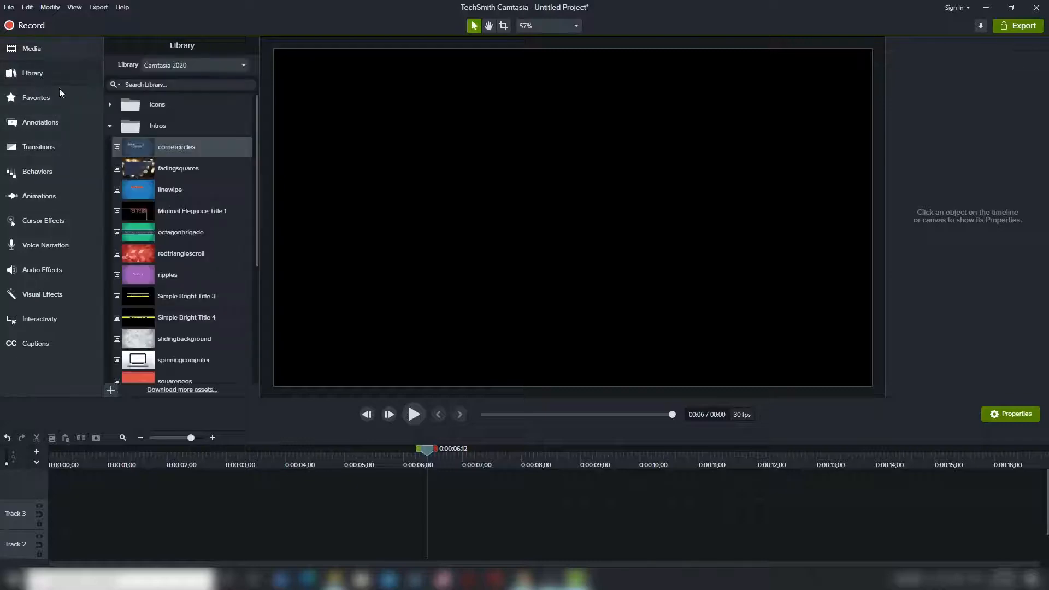
scroll(164, 180, down, 2)
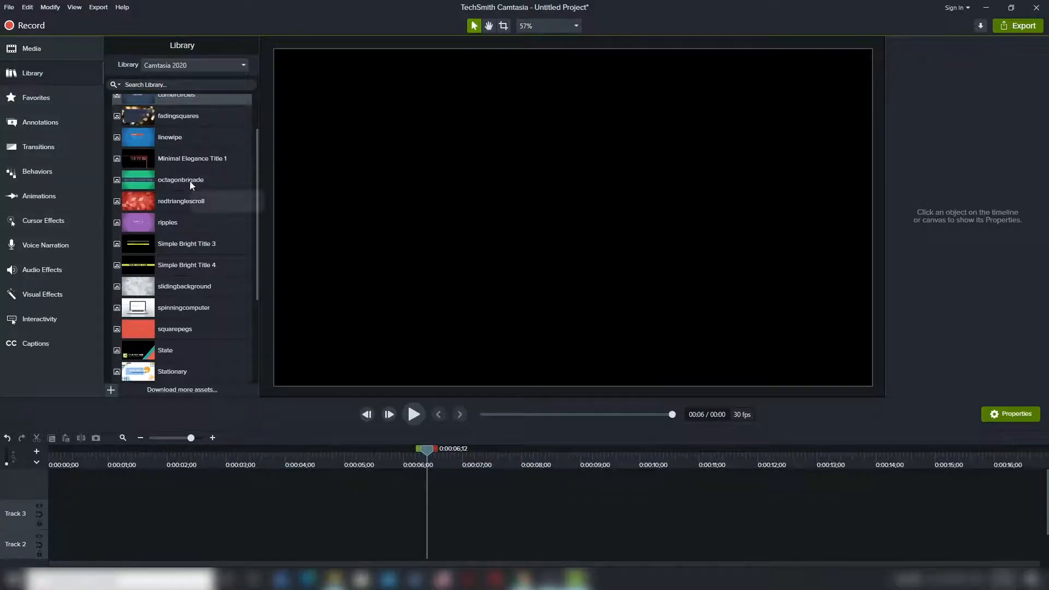
scroll(195, 226, down, 2)
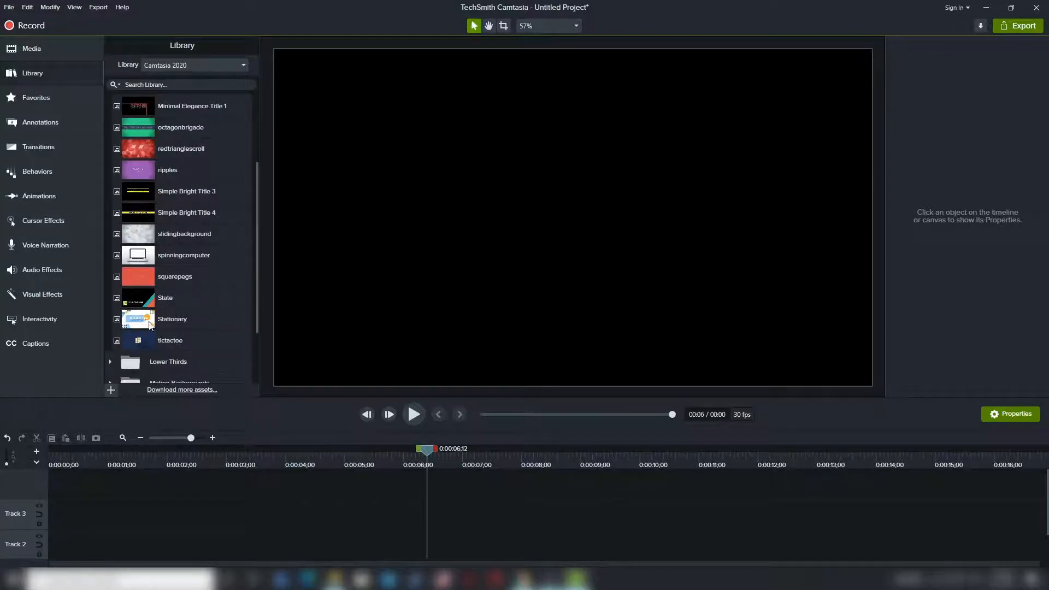
drag(143, 323, 40, 558)
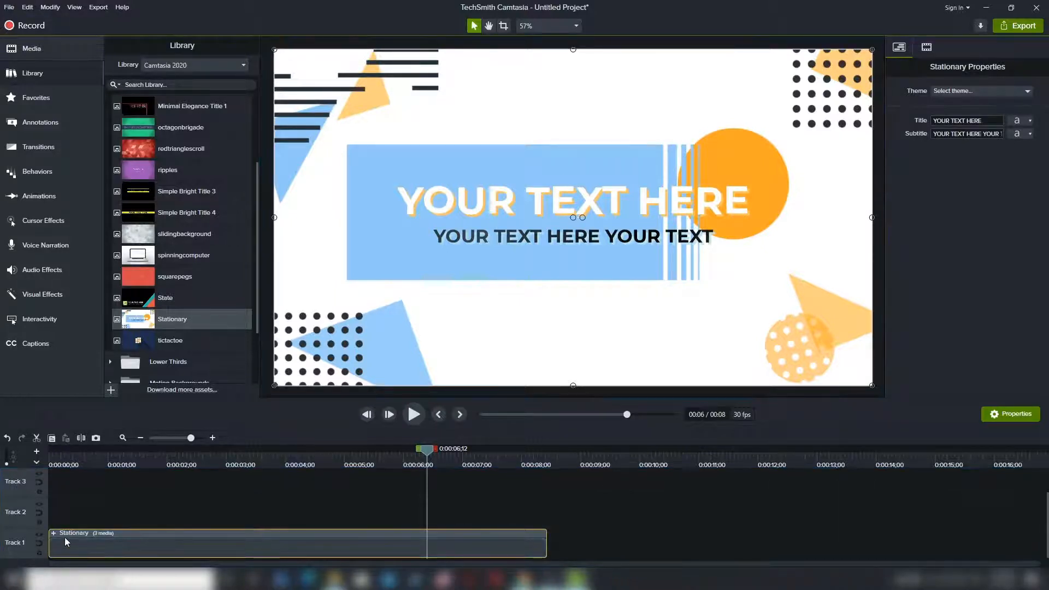
Preview the Stationary intro from the start and pause once its title and subtitle are displayed.
drag(66, 458, 19, 457)
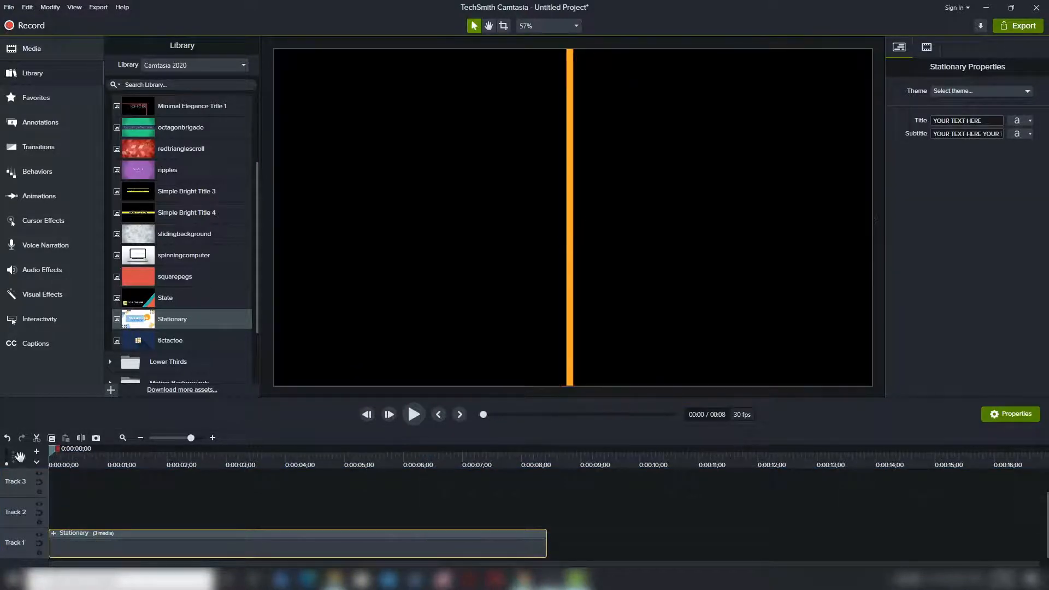
key(space)
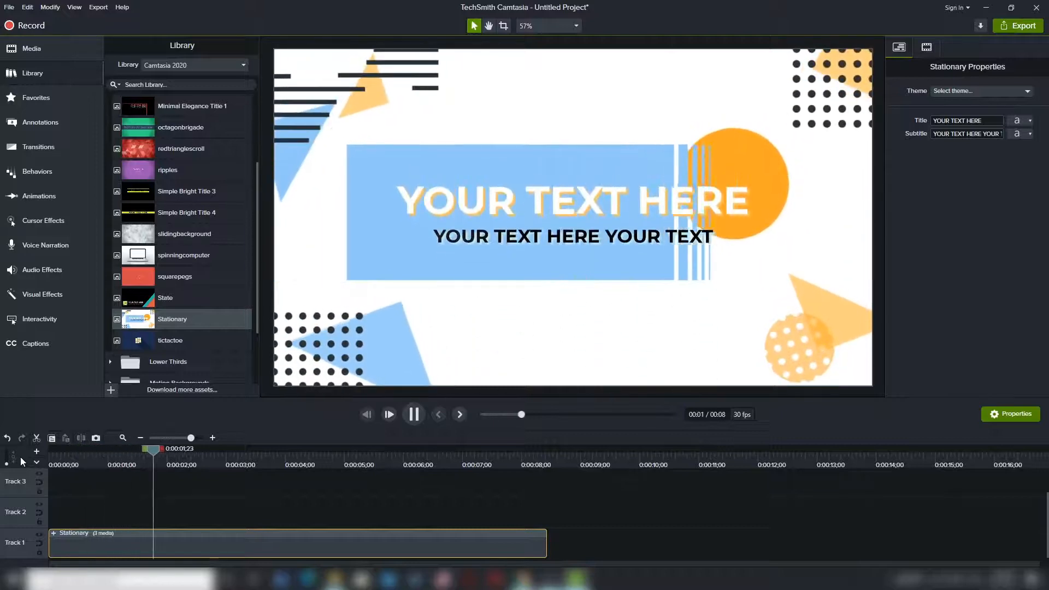
key(space)
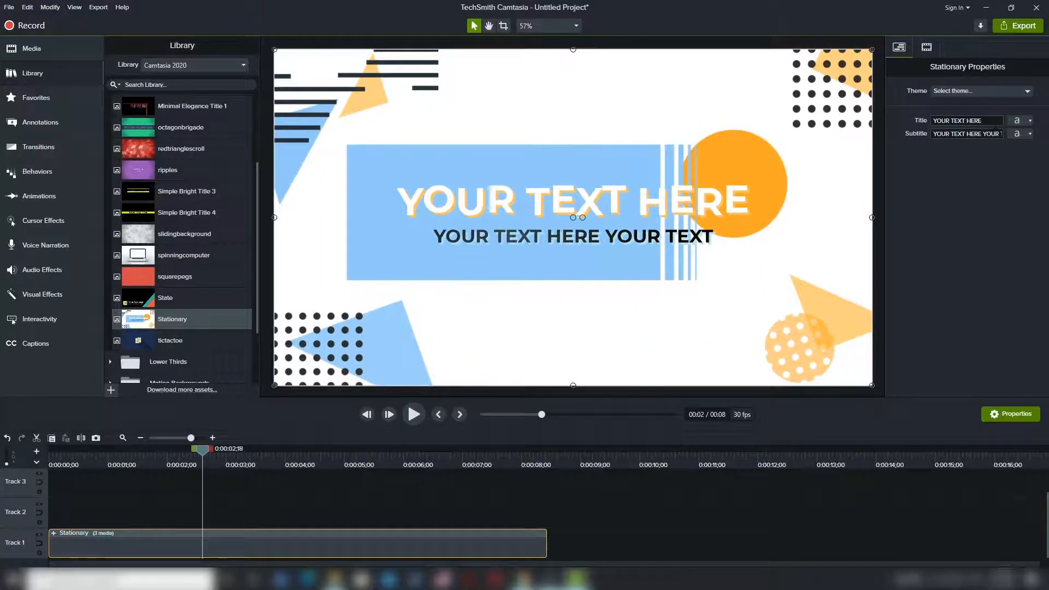
Set the title to "Video By" followed by the creator's full name, with font size 65.
click(990, 121)
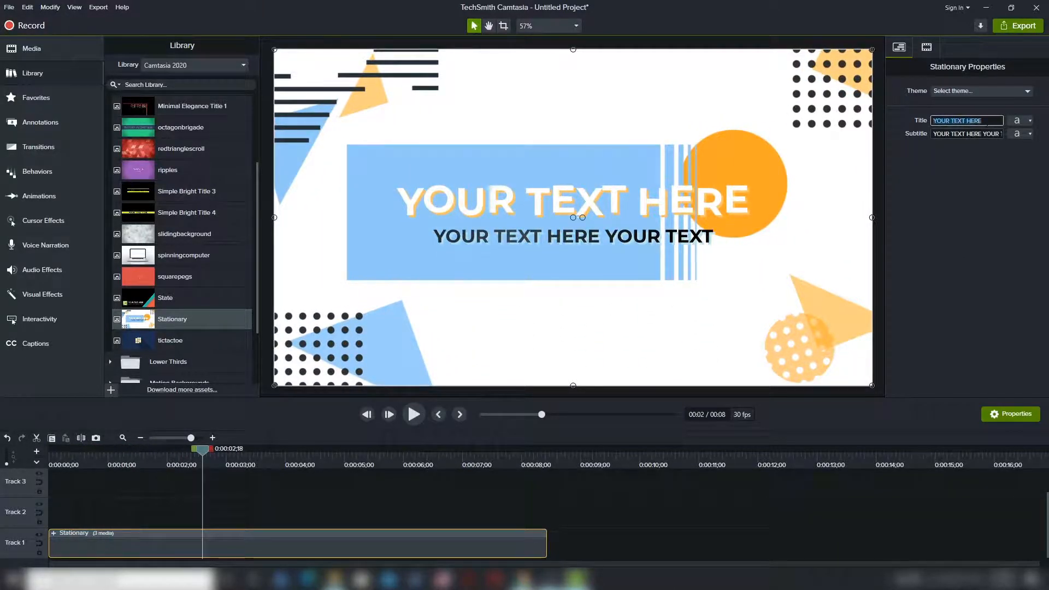
text(Y)
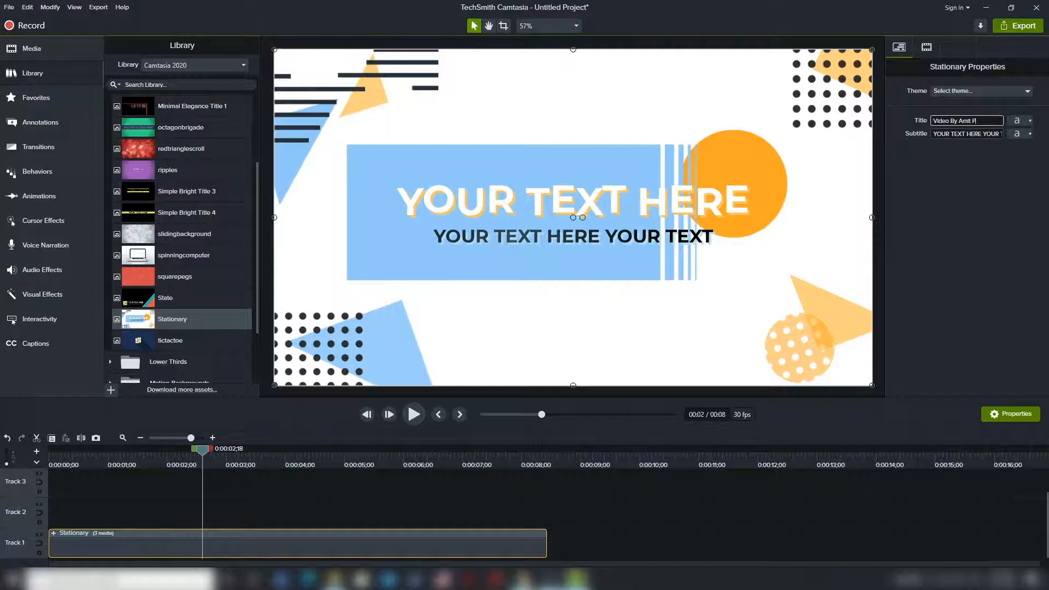
click(984, 135)
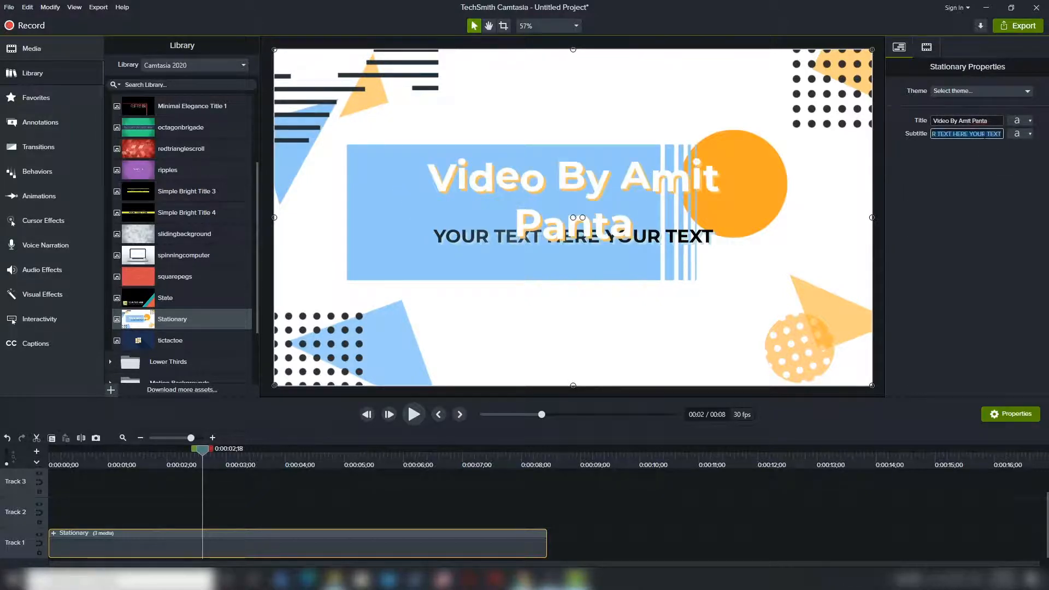
click(1030, 122)
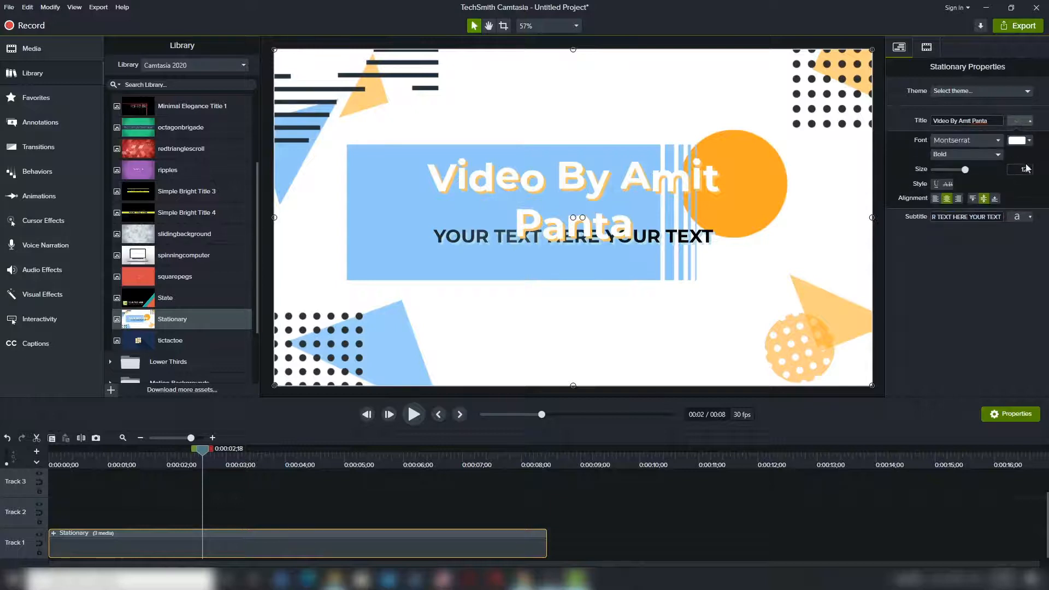
drag(964, 170, 948, 172)
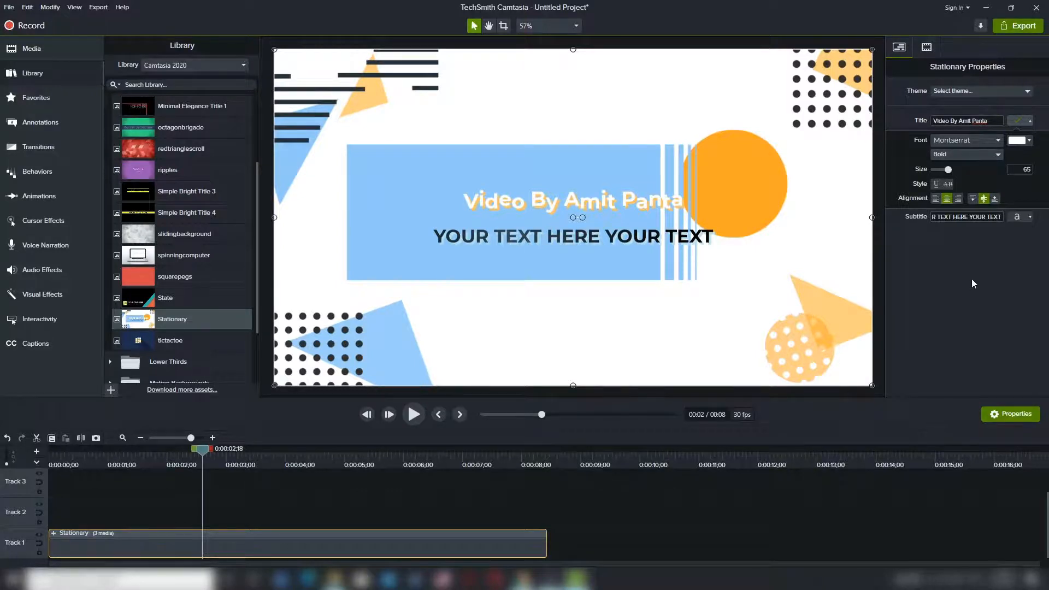
Enter "Nepali Blogger" as the Stationary intro's subtitle and keep its font style Bold.
click(995, 217)
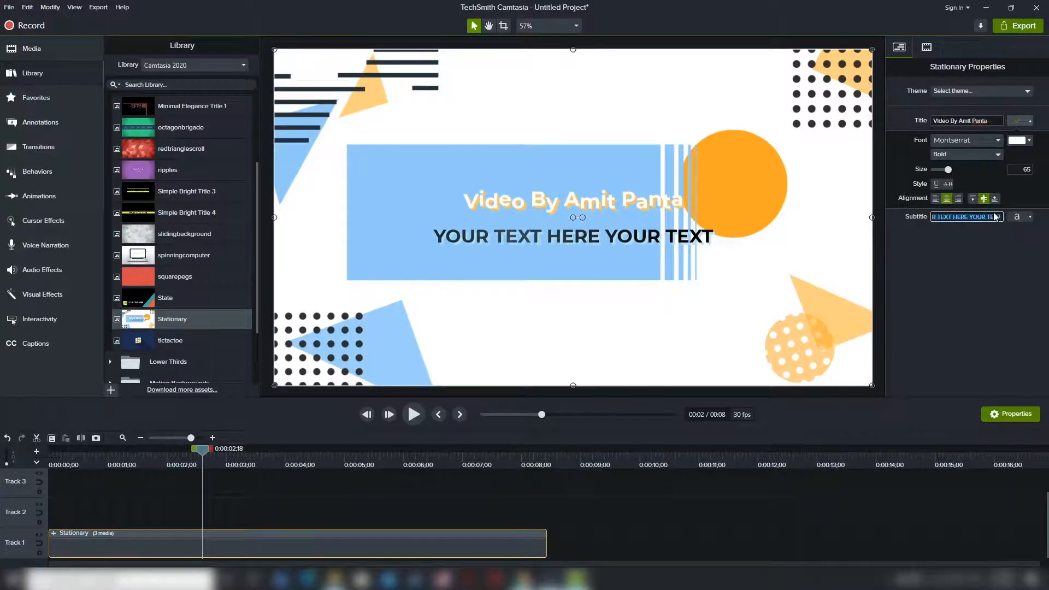
text(Nepali)
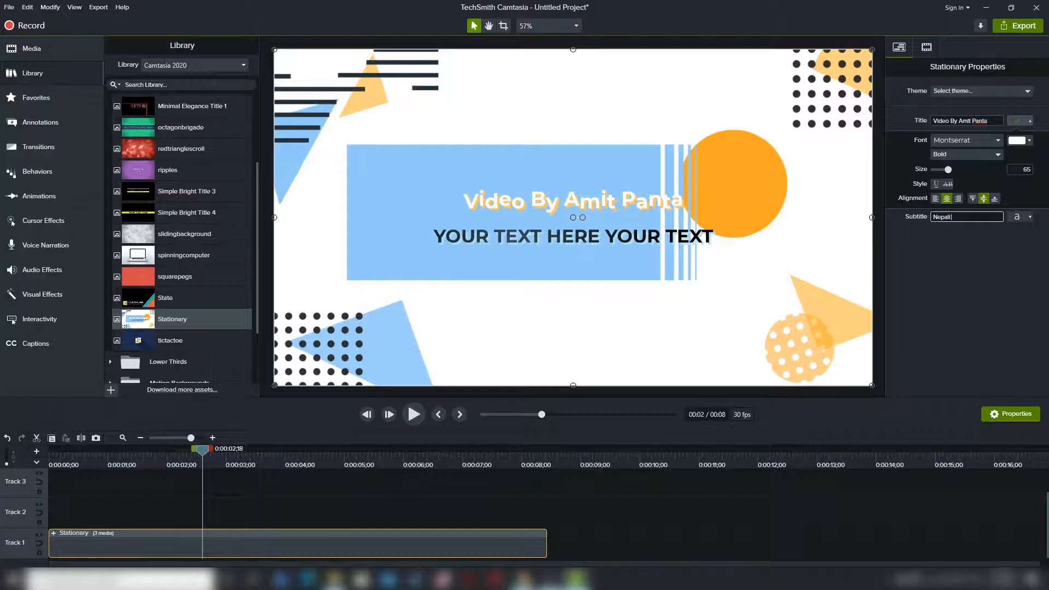
text( Blogger)
click(1028, 219)
click(989, 249)
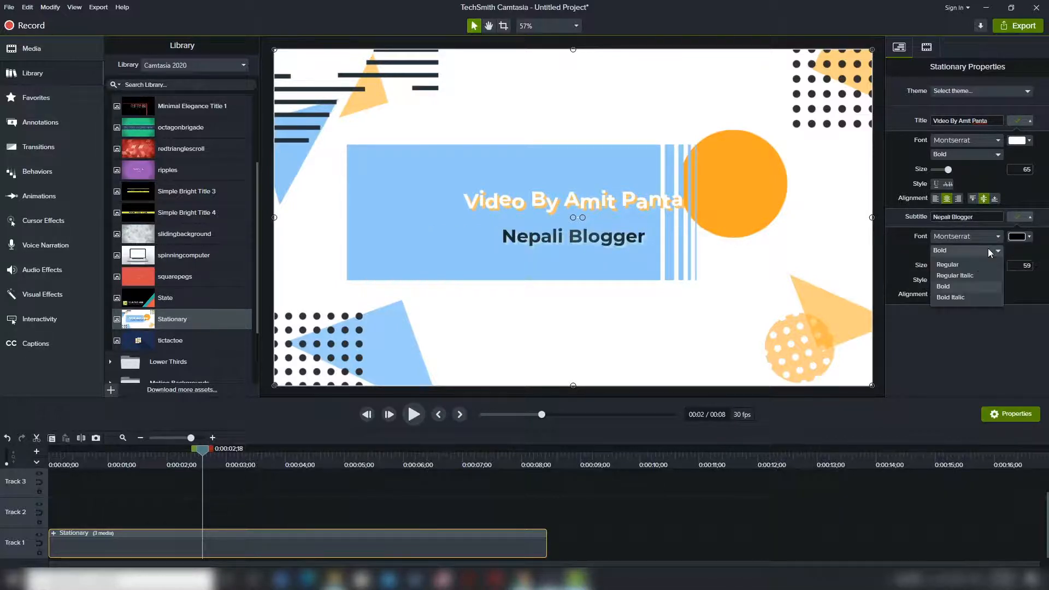
click(960, 286)
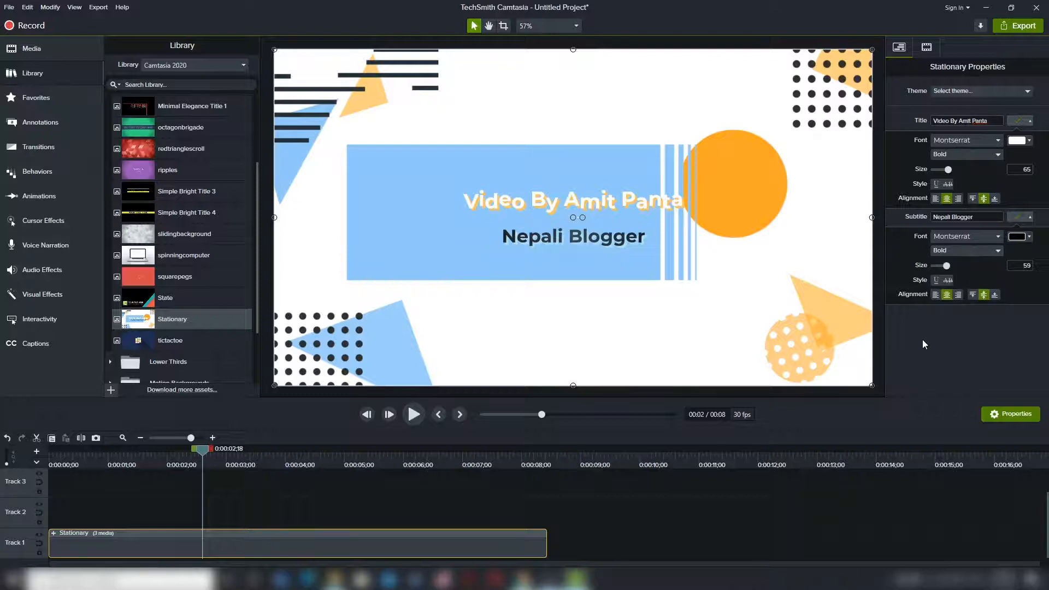
click(1019, 236)
click(676, 343)
Expand the Stationary group and its shapes group, examine their layers on the timeline, and collapse both groups.
click(53, 533)
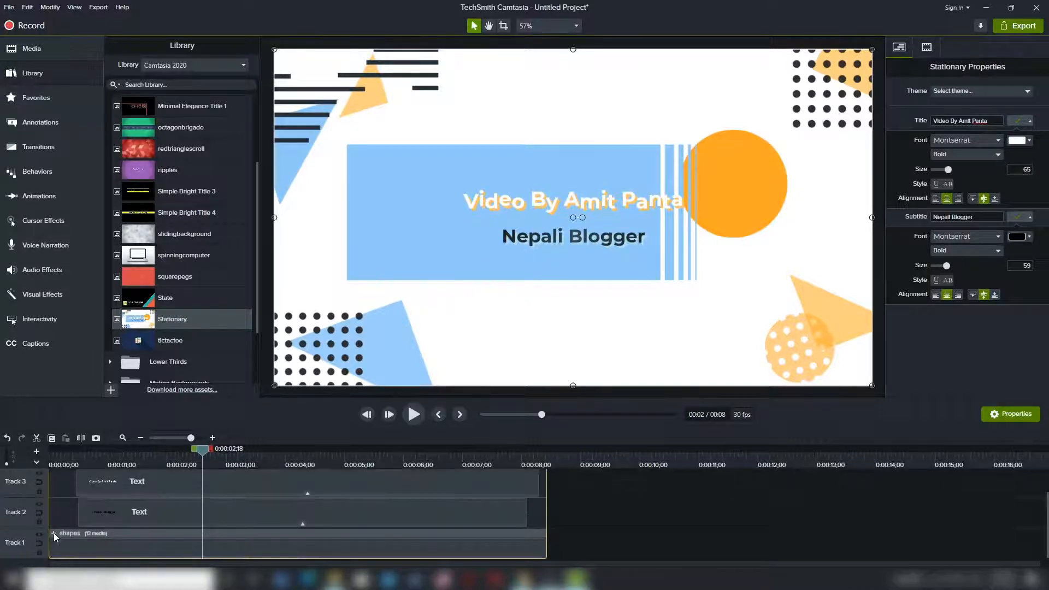
scroll(396, 518, down, 3)
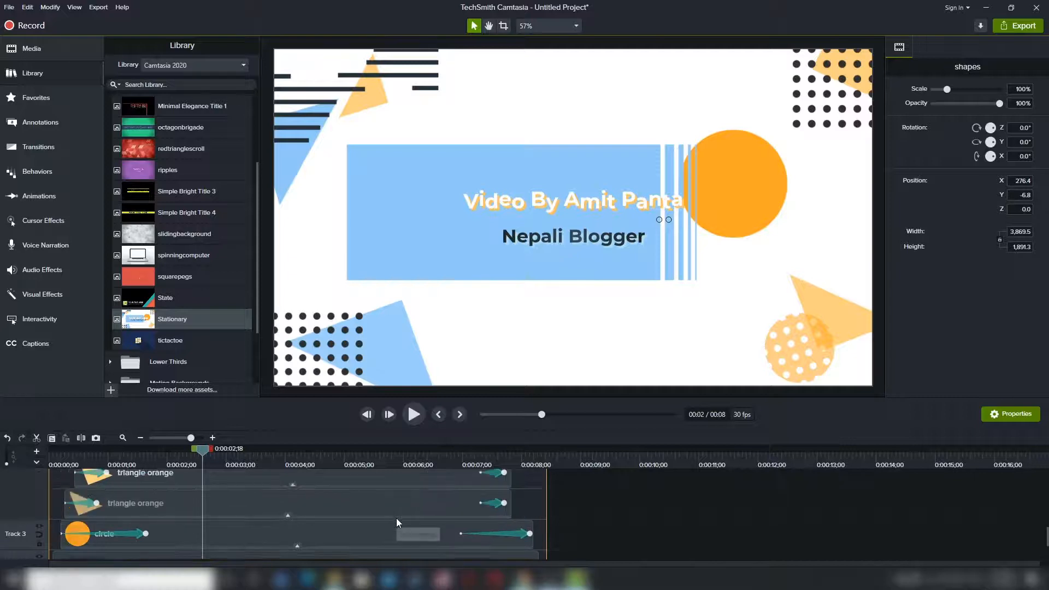
scroll(396, 522, up, 3)
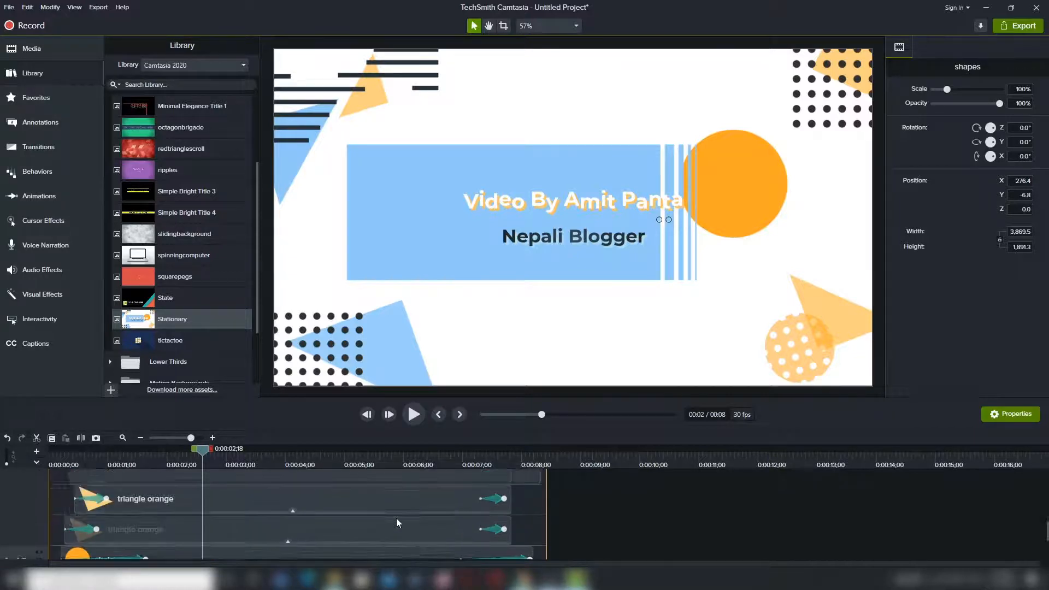
scroll(397, 520, down, 2)
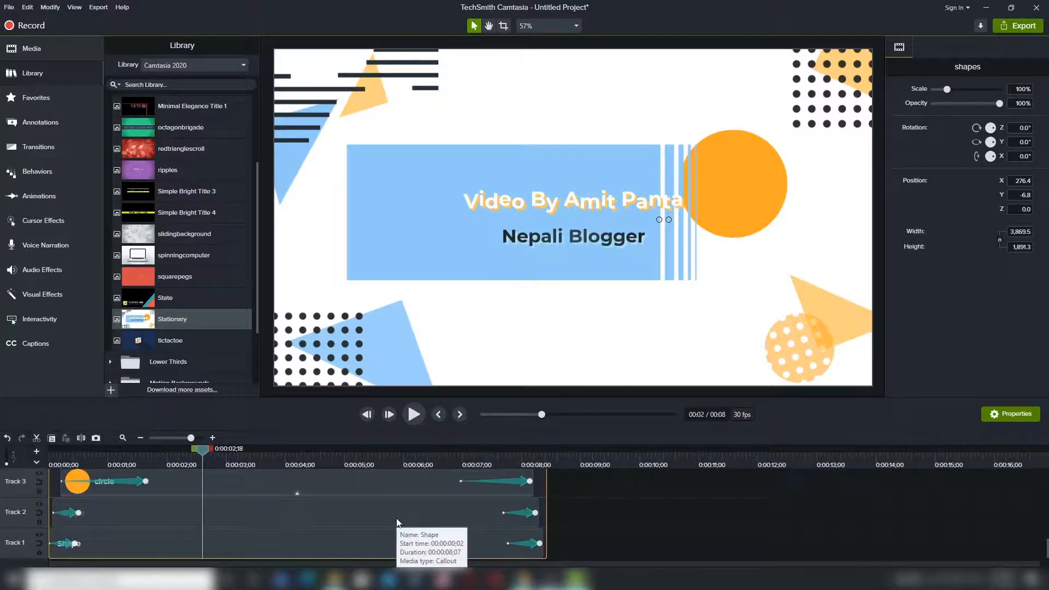
scroll(396, 520, up, 5)
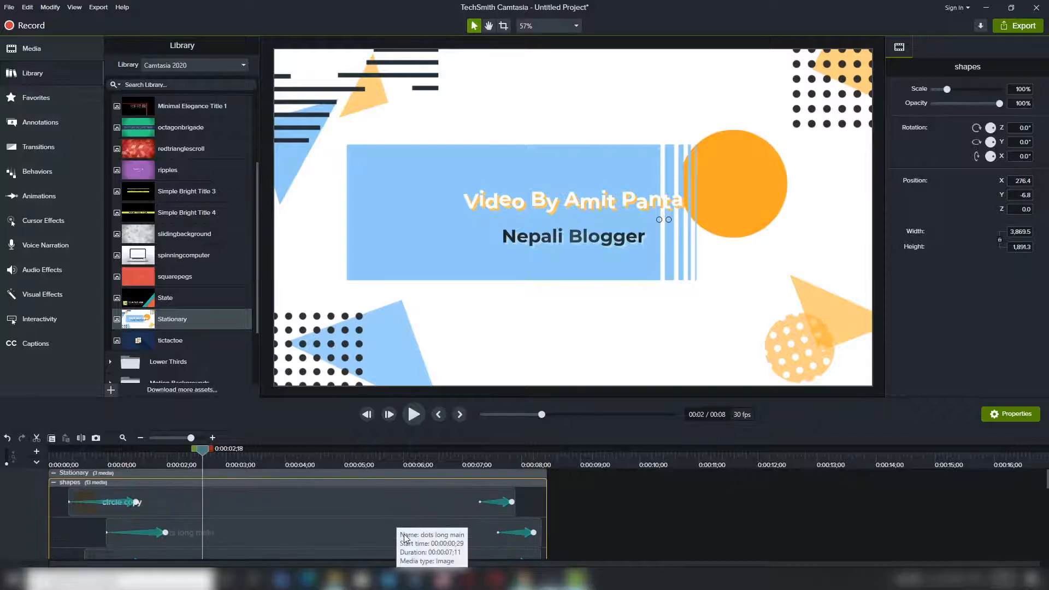
click(54, 483)
click(53, 494)
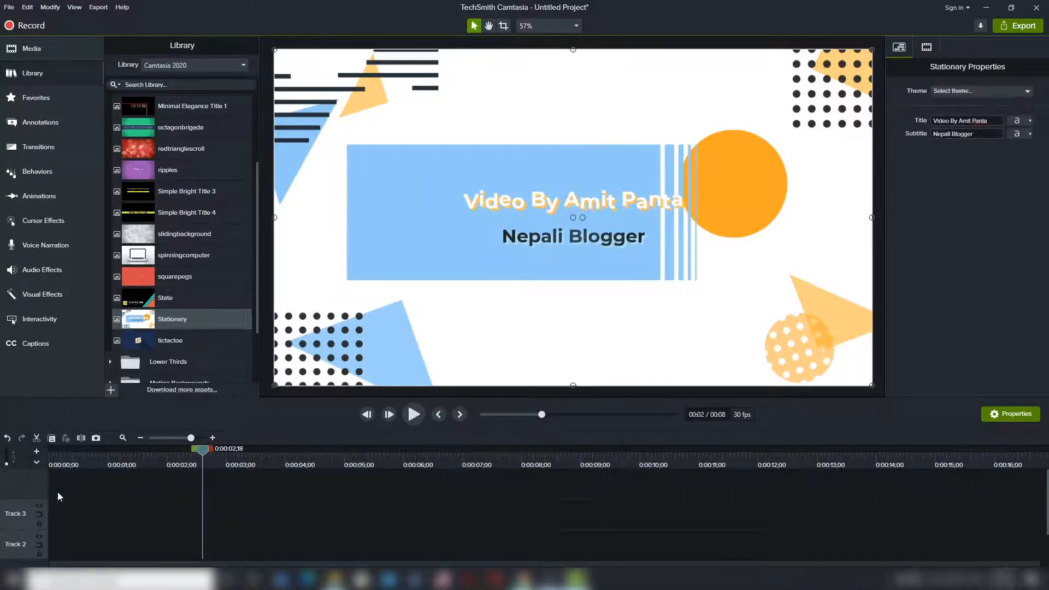
Replay the edited Stationary intro from the beginning to check its texts, and return the playhead to the start.
key(space)
click(138, 456)
drag(138, 456, 19, 436)
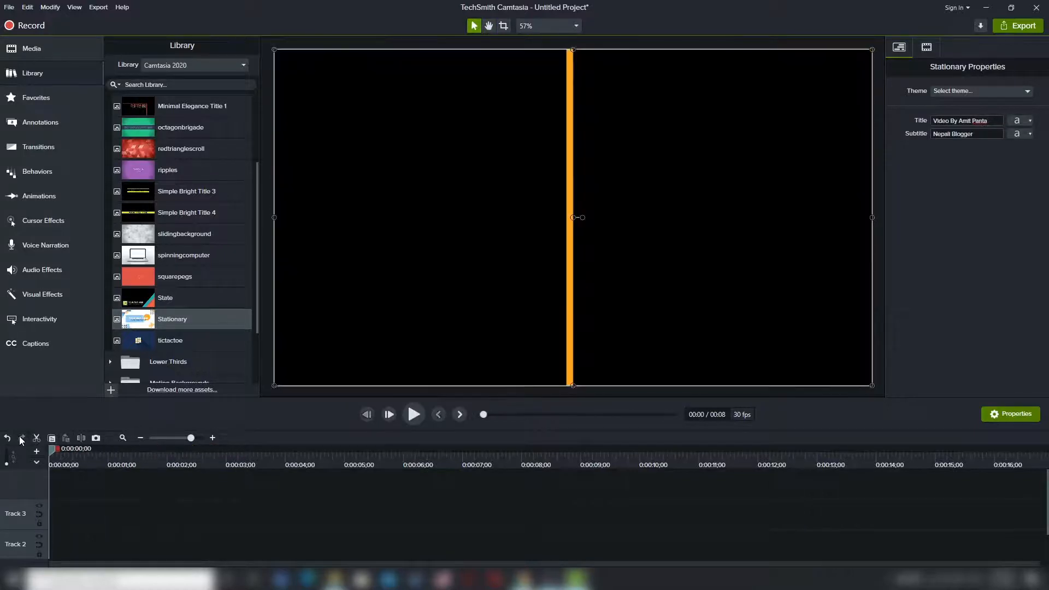
key(space)
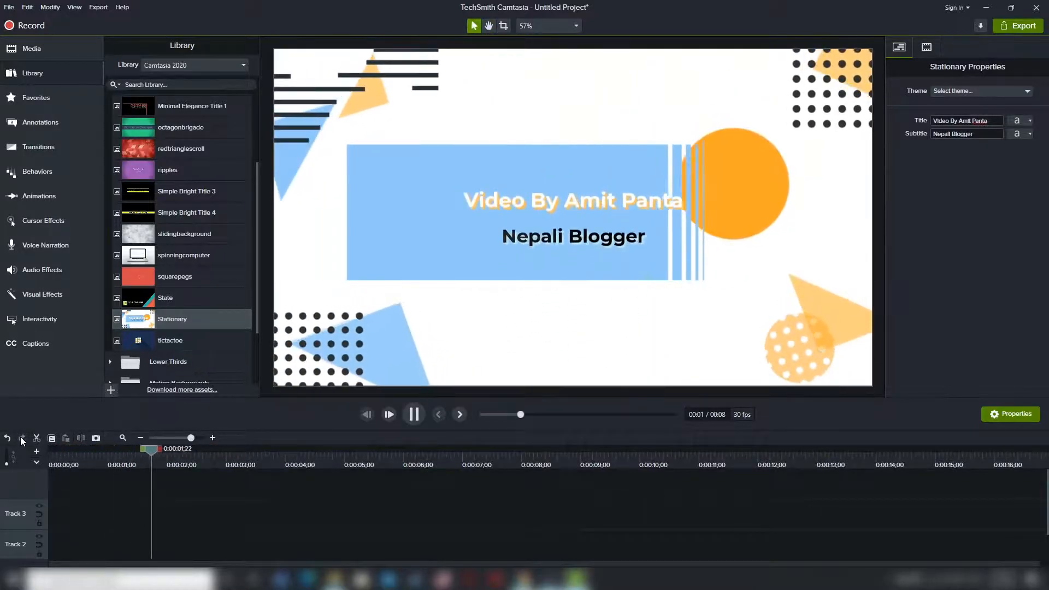
key(space)
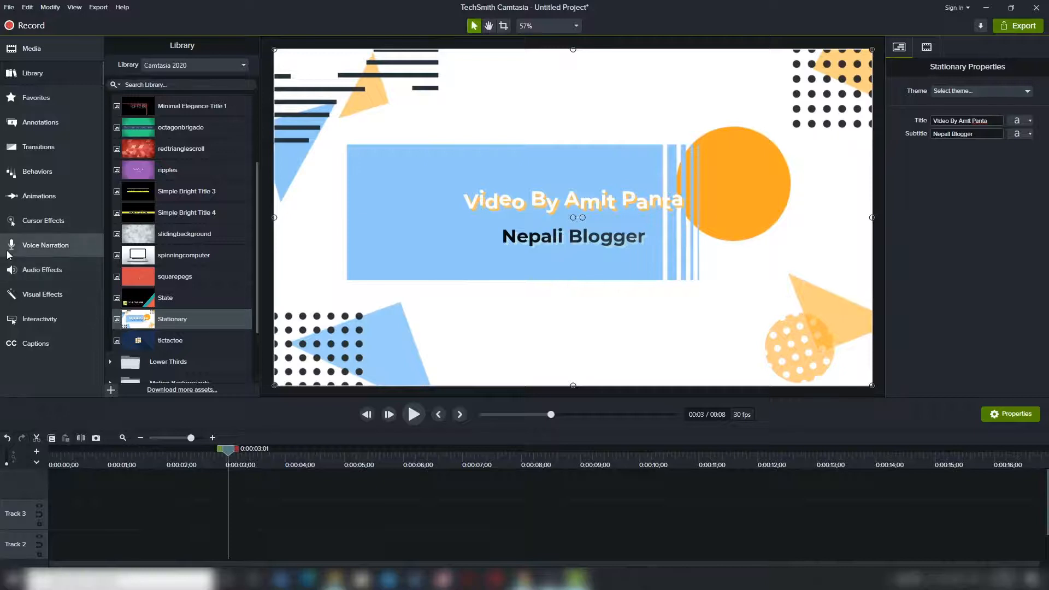
drag(184, 463, 3, 459)
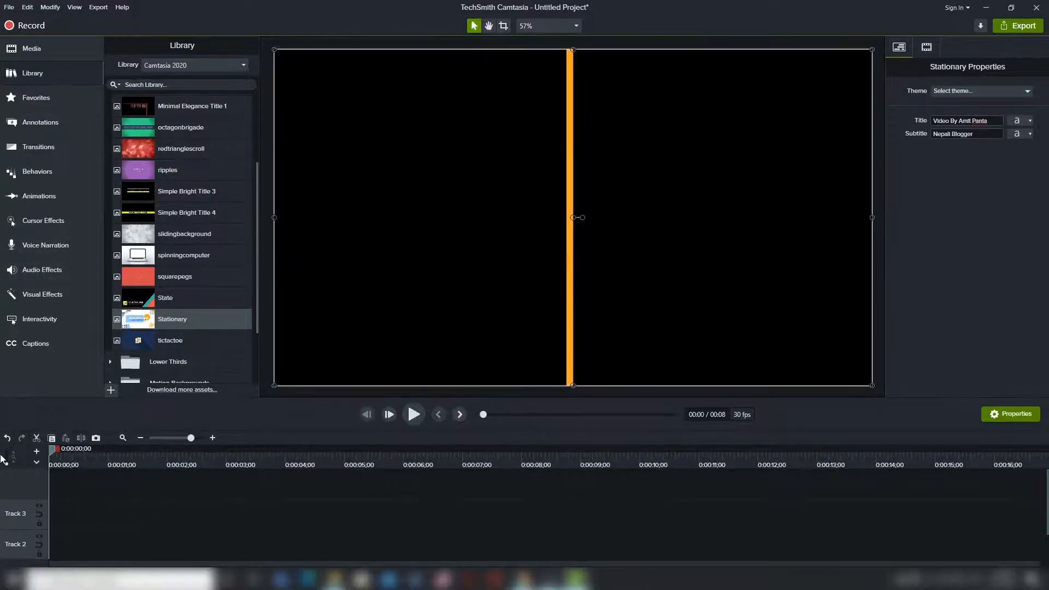
Look through the voice narration, audio effects and library assets, collapsing the Intros folder and opening the Music Tracks folder.
click(64, 249)
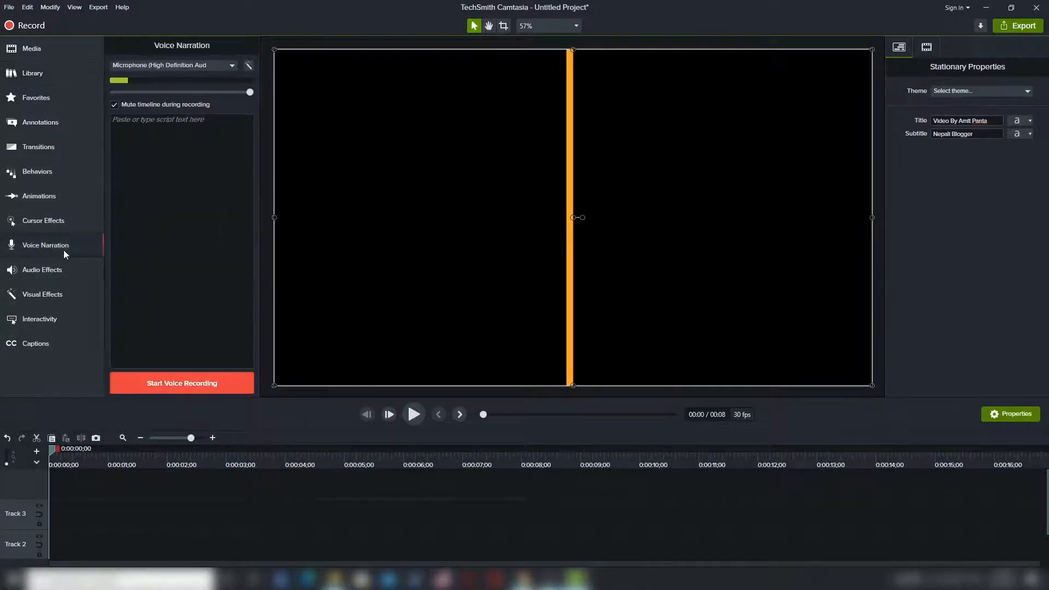
click(31, 275)
click(32, 73)
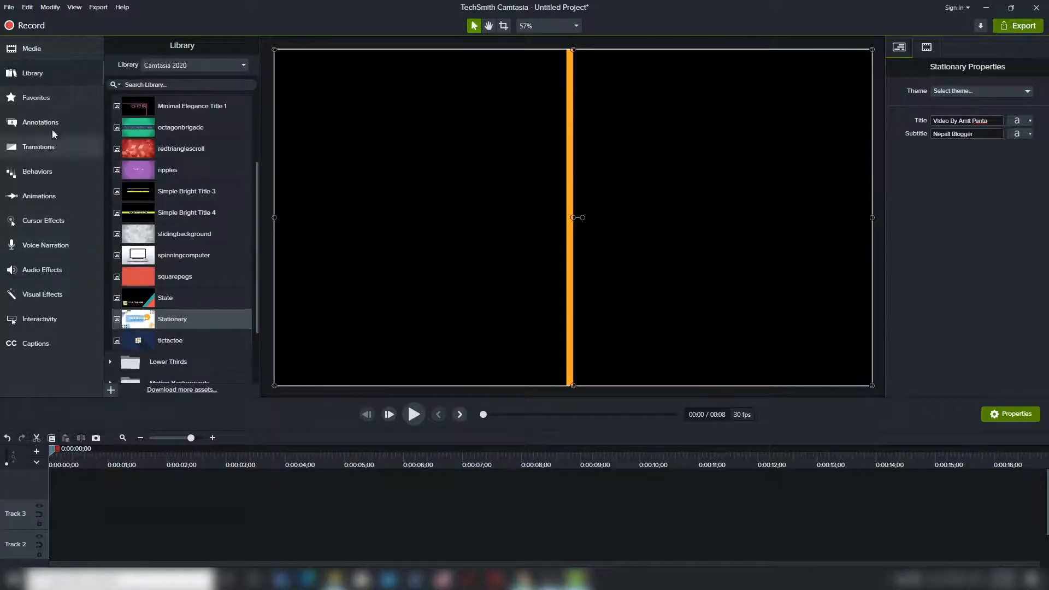
scroll(215, 146, down, 3)
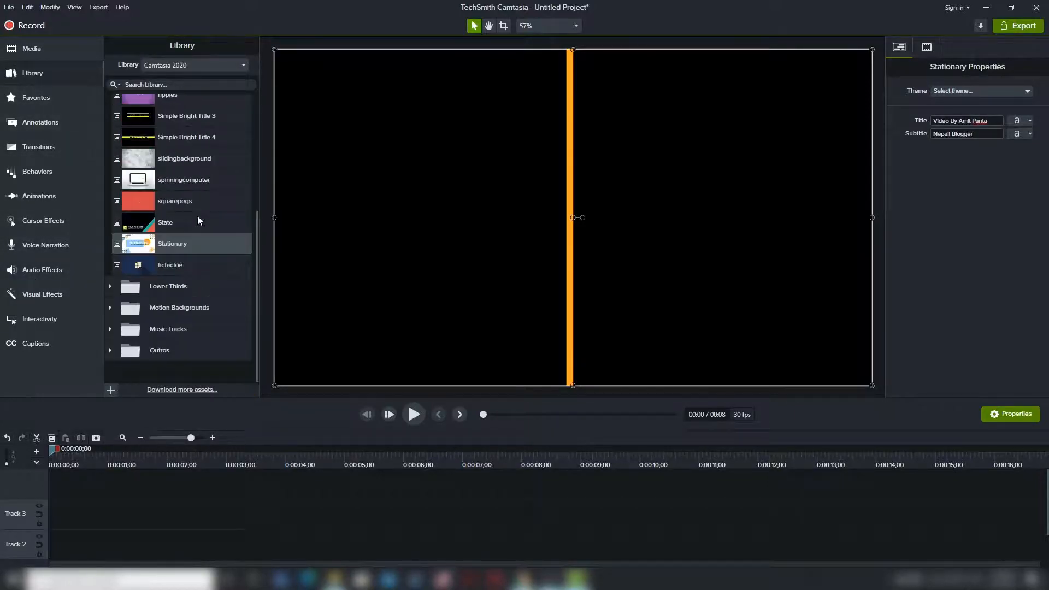
scroll(209, 203, up, 7)
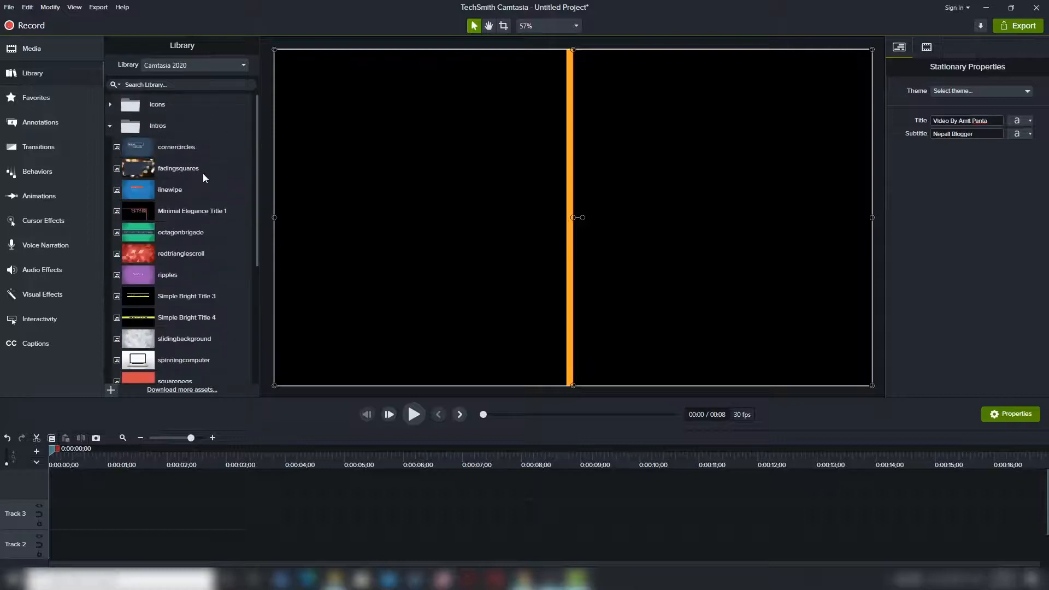
click(110, 126)
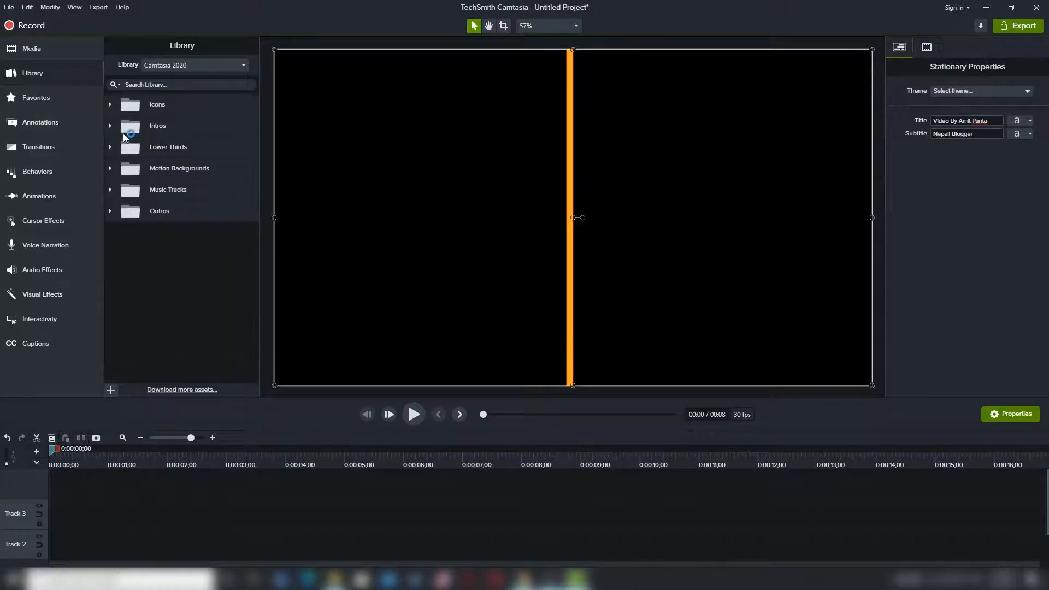
click(110, 190)
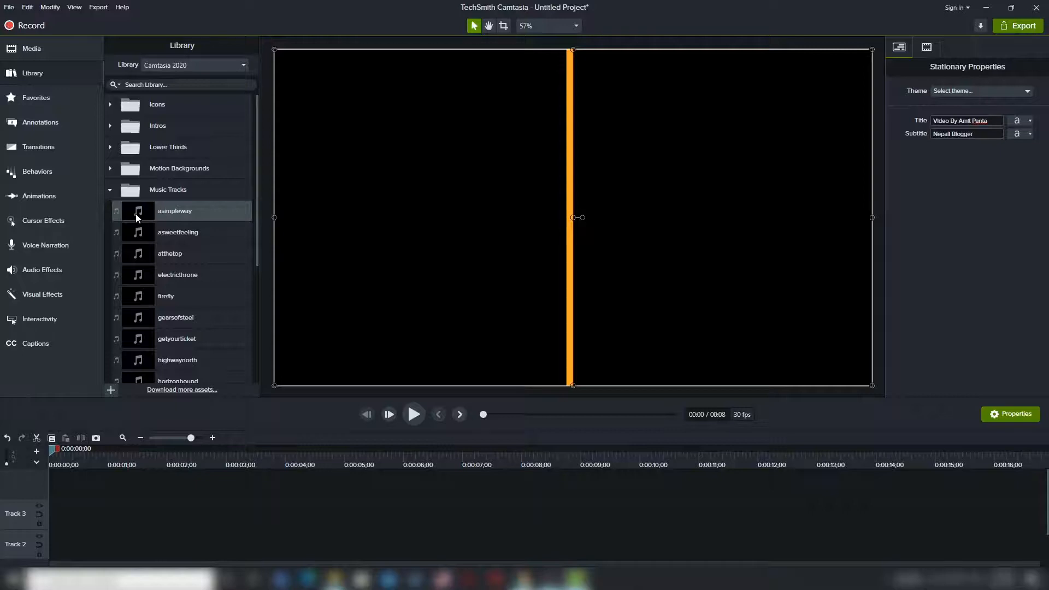
Preview the asimpleway music track and place it on Track 2 from the start of the timeline.
double_click(136, 214)
click(398, 128)
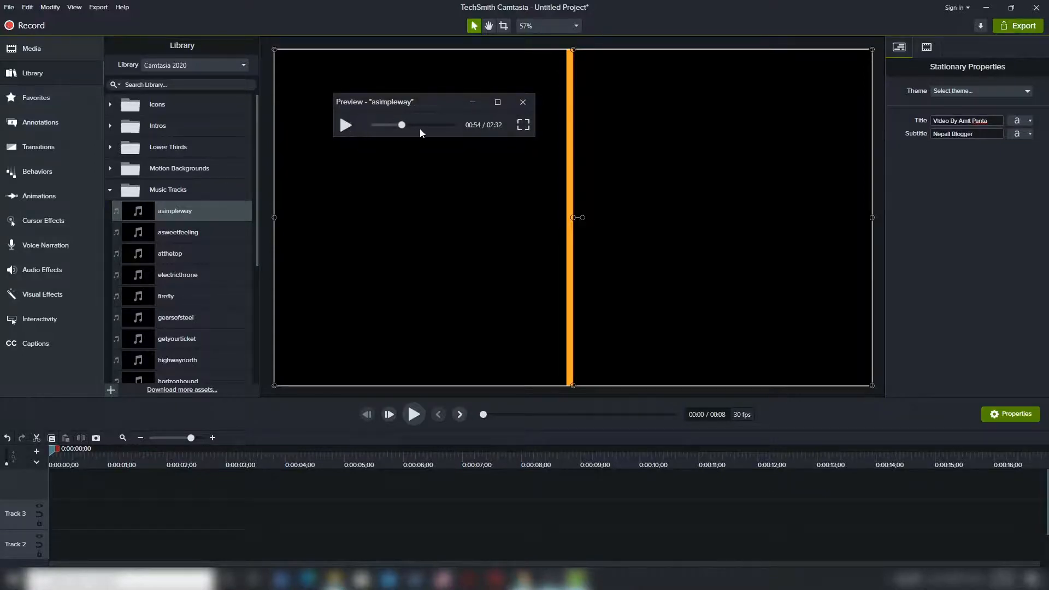
click(346, 126)
click(522, 102)
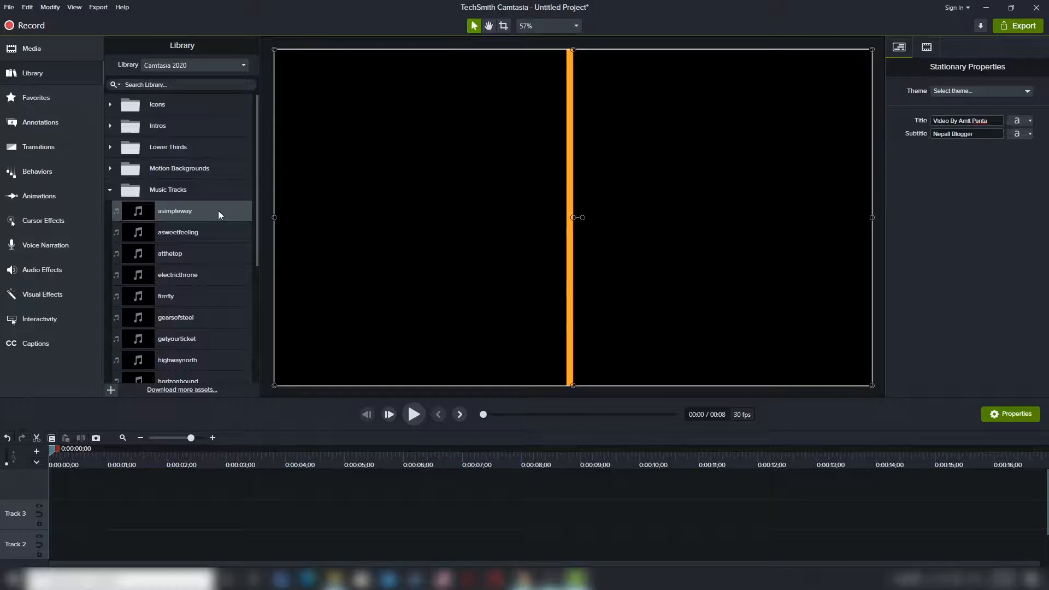
drag(220, 215, 20, 549)
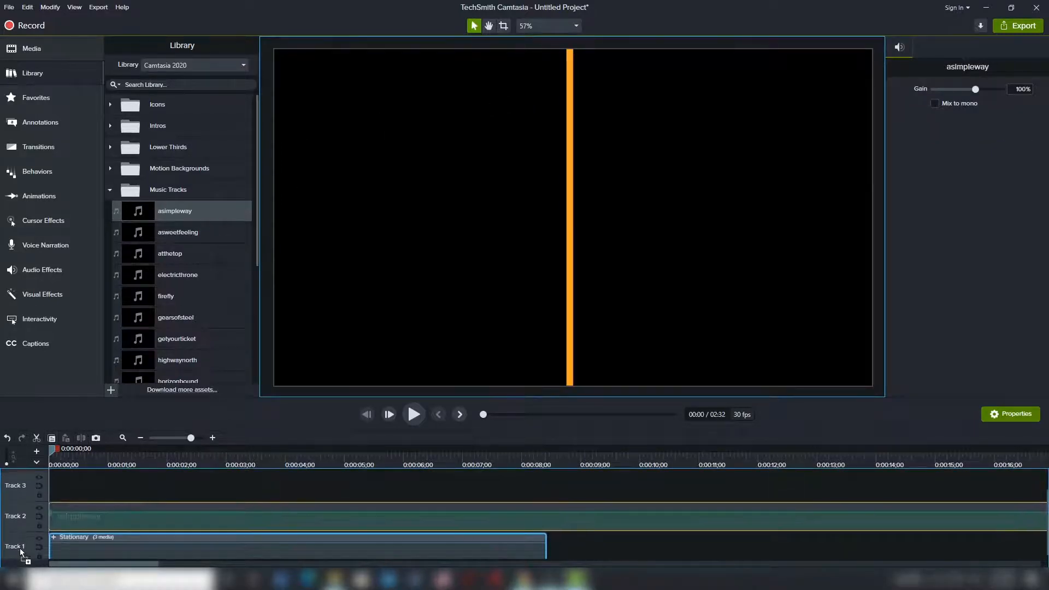
drag(16, 506, 15, 506)
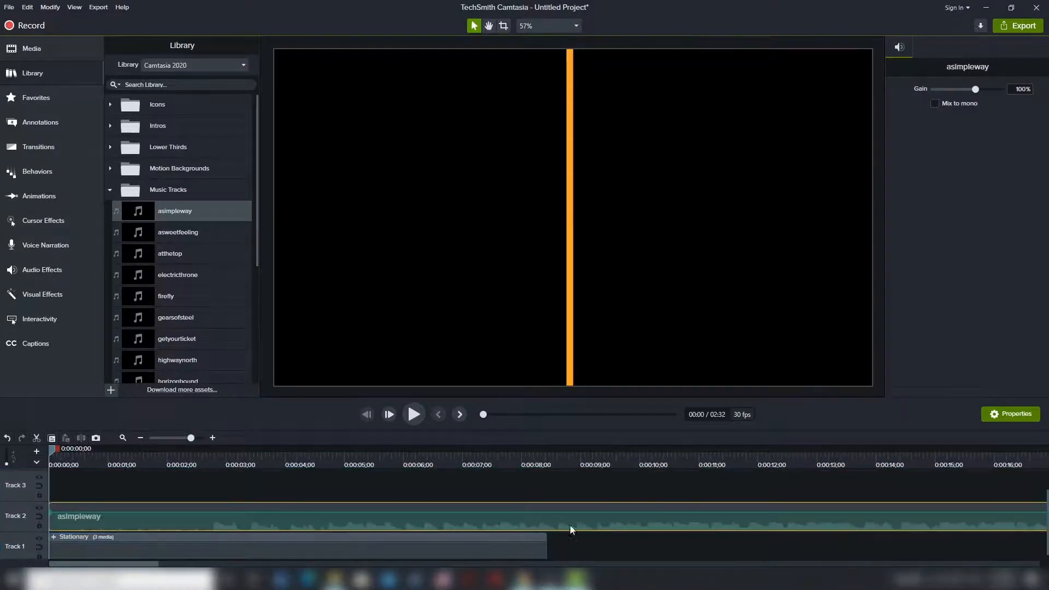
Split the asimpleway audio at the Stationary clip's end (0:00:08;13) and delete the part beyond it.
drag(540, 459, 548, 463)
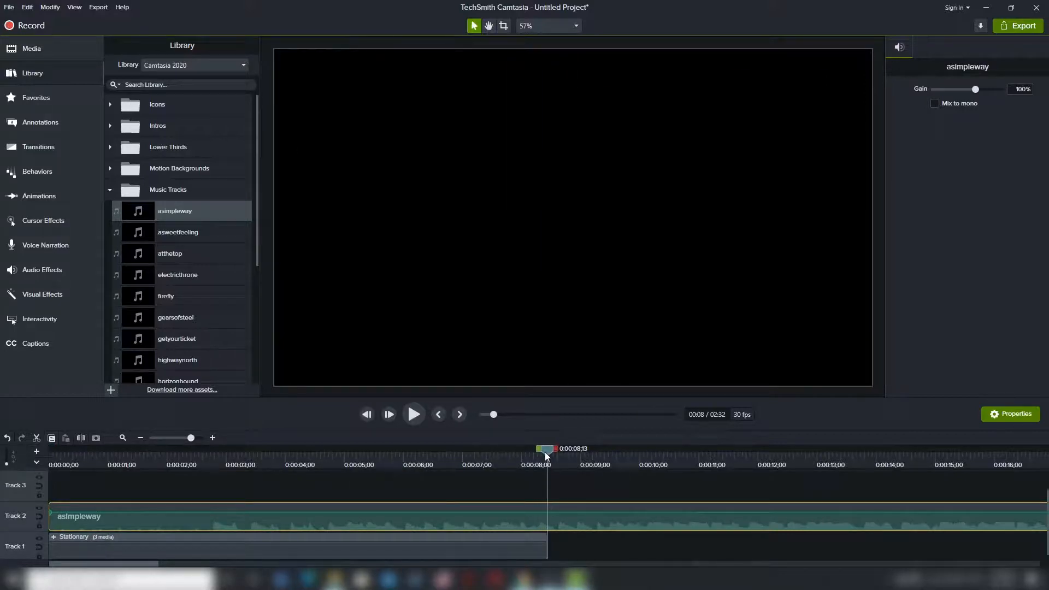
right_click(545, 453)
click(742, 517)
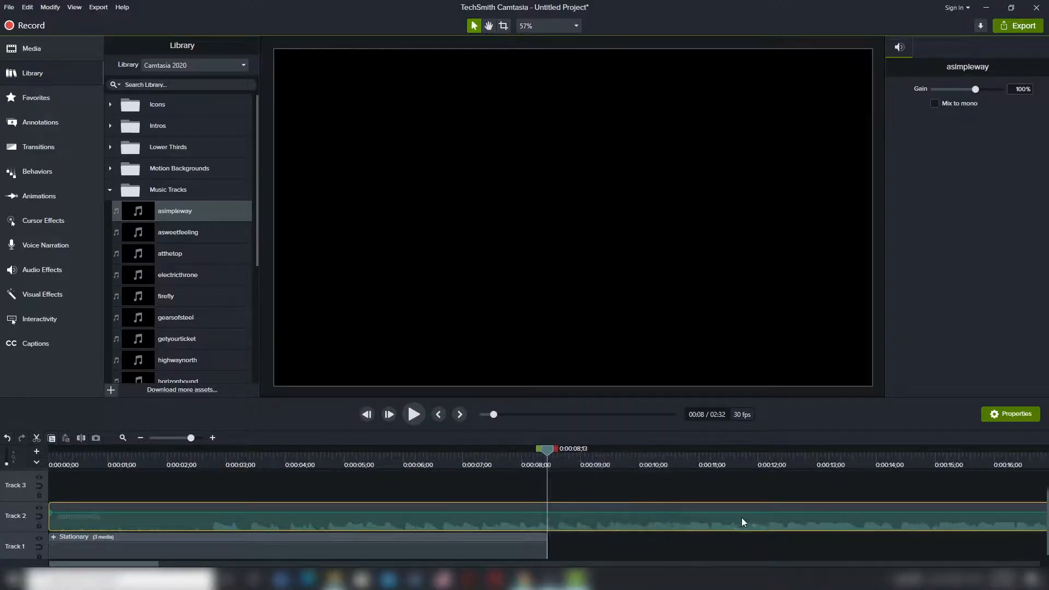
right_click(549, 450)
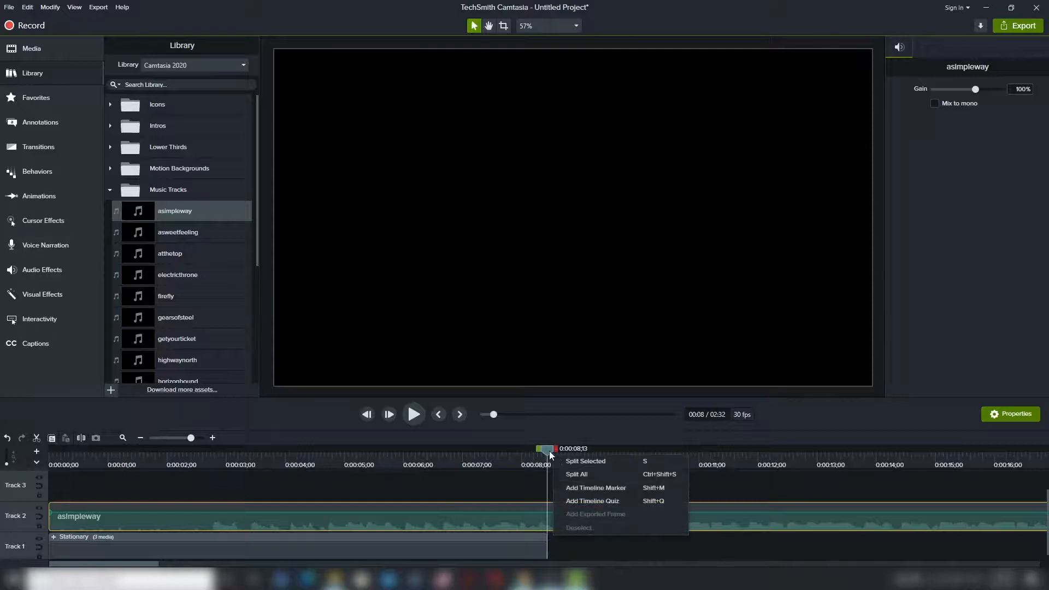
click(575, 463)
click(584, 516)
key(Delete)
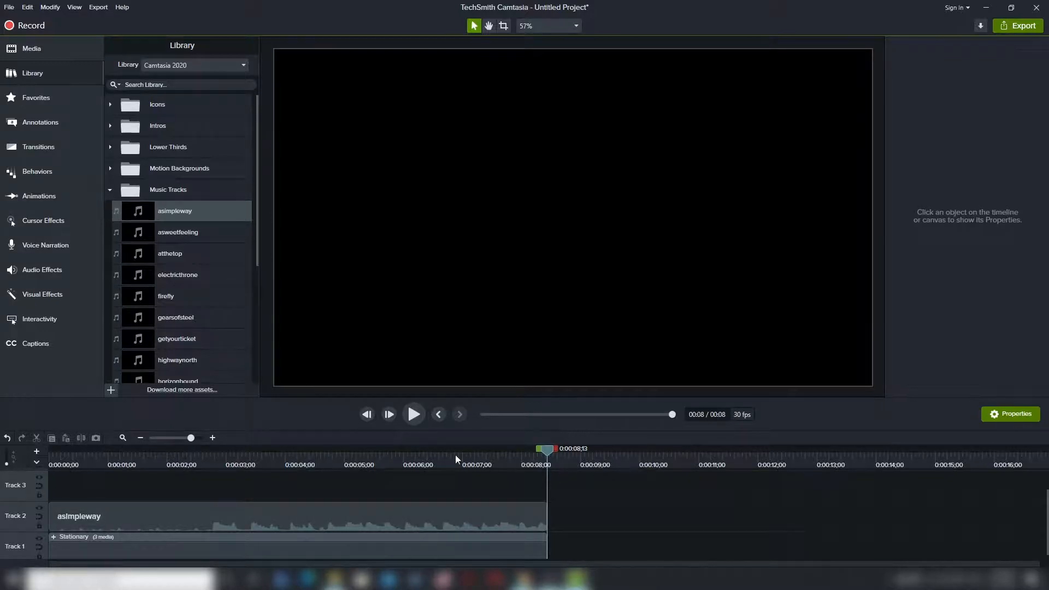
Play the Stationary intro with its background music from the start to check them together.
drag(228, 453, 72, 451)
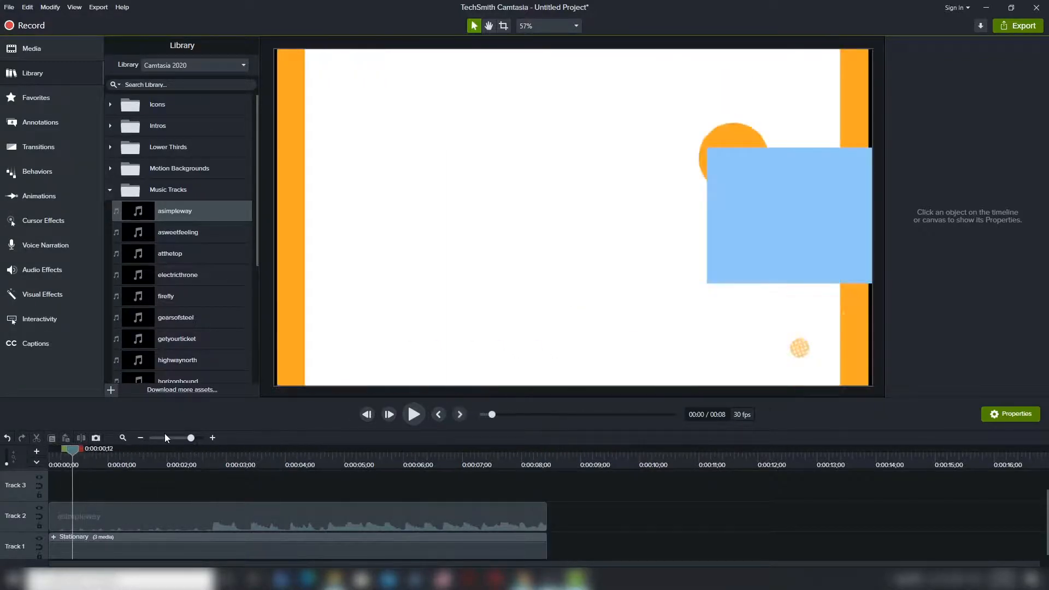
click(165, 438)
drag(175, 441, 195, 441)
drag(74, 457, 43, 454)
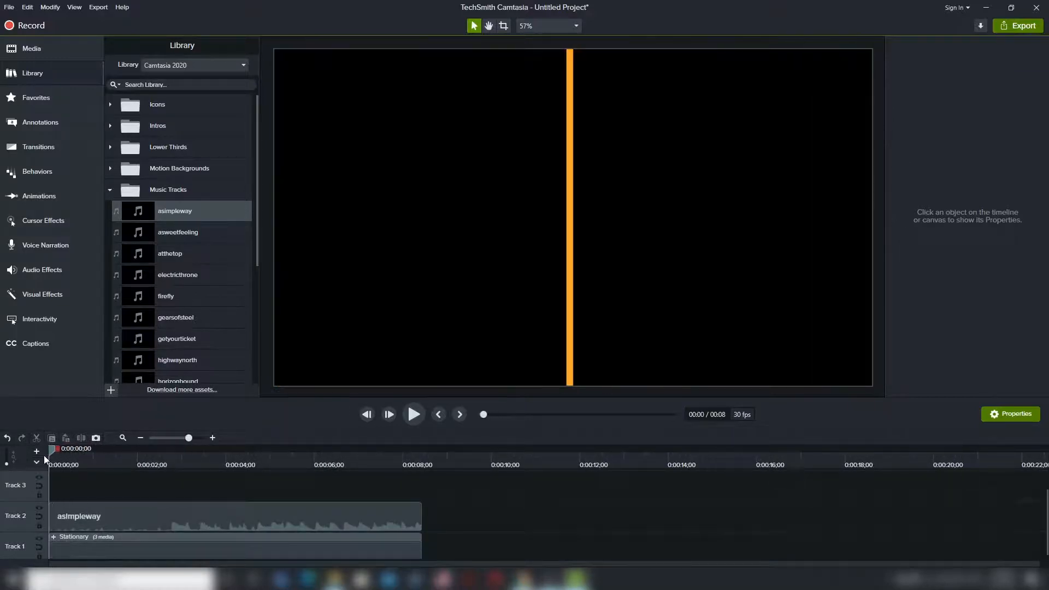
key(space)
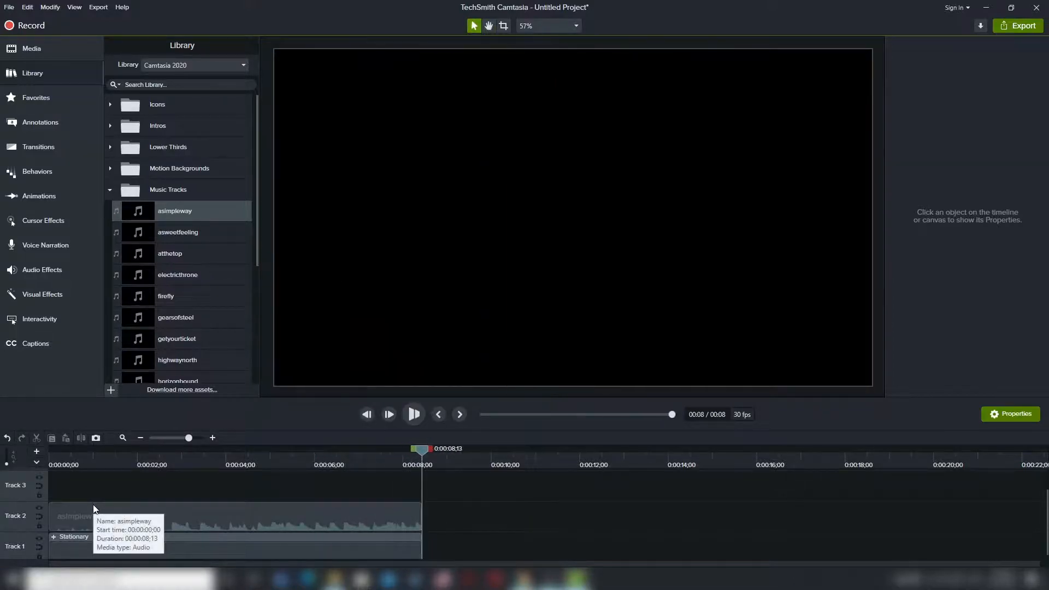
key(space)
key(space)
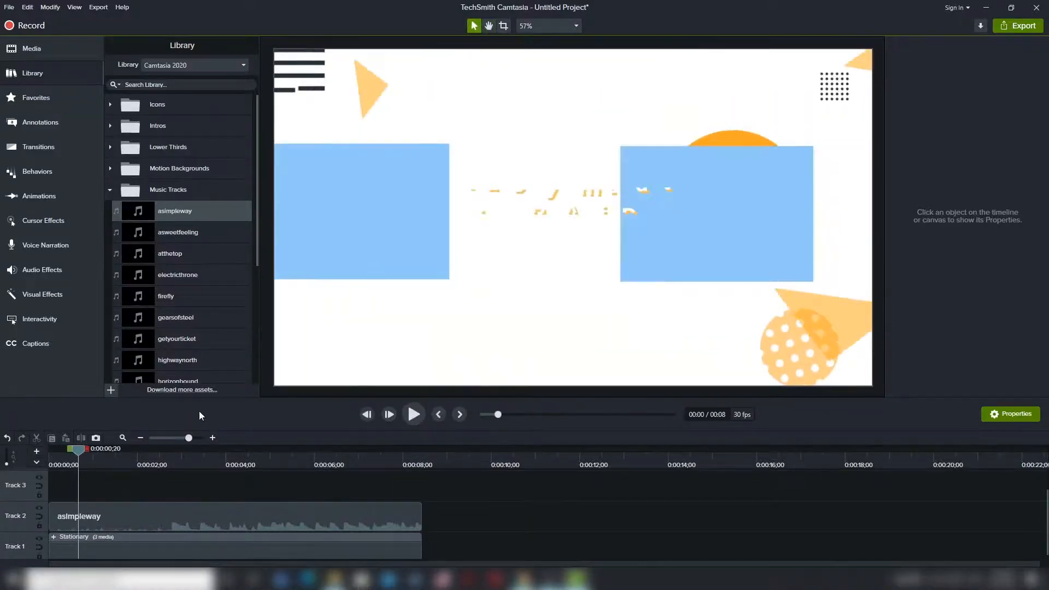
Try the Glow visual effect on the Stationary group and apply Clip Speed to the asimpleway audio clip.
click(22, 295)
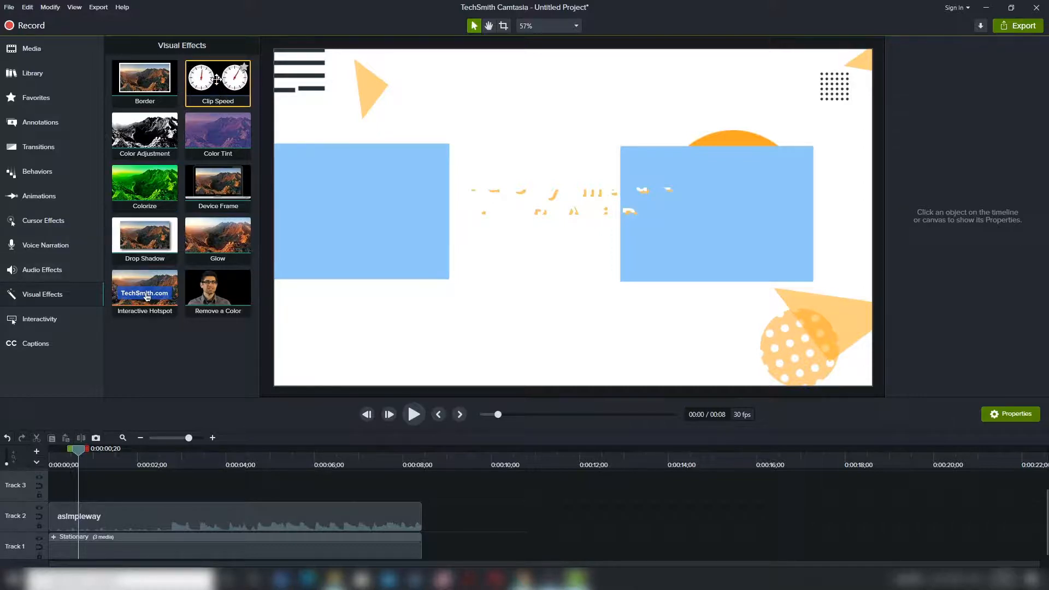
drag(216, 80, 231, 94)
click(188, 550)
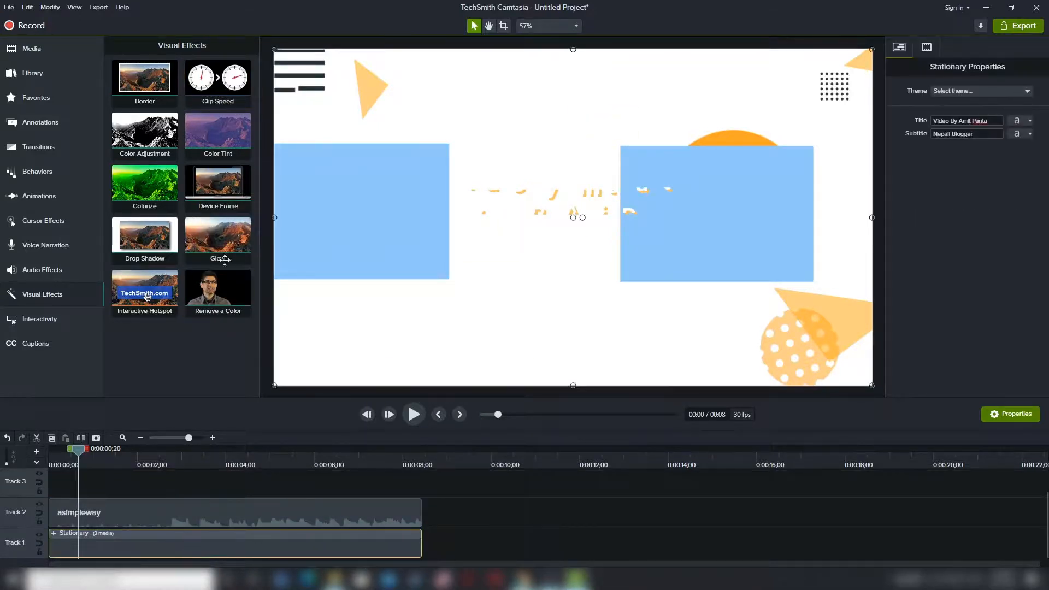
drag(224, 260, 108, 538)
click(295, 519)
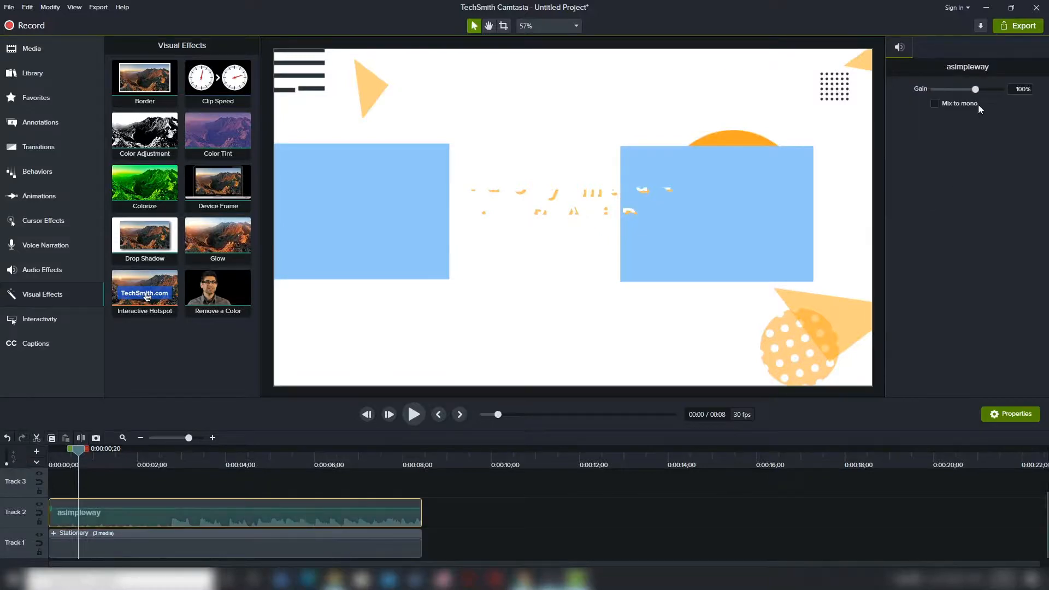
drag(217, 82, 209, 507)
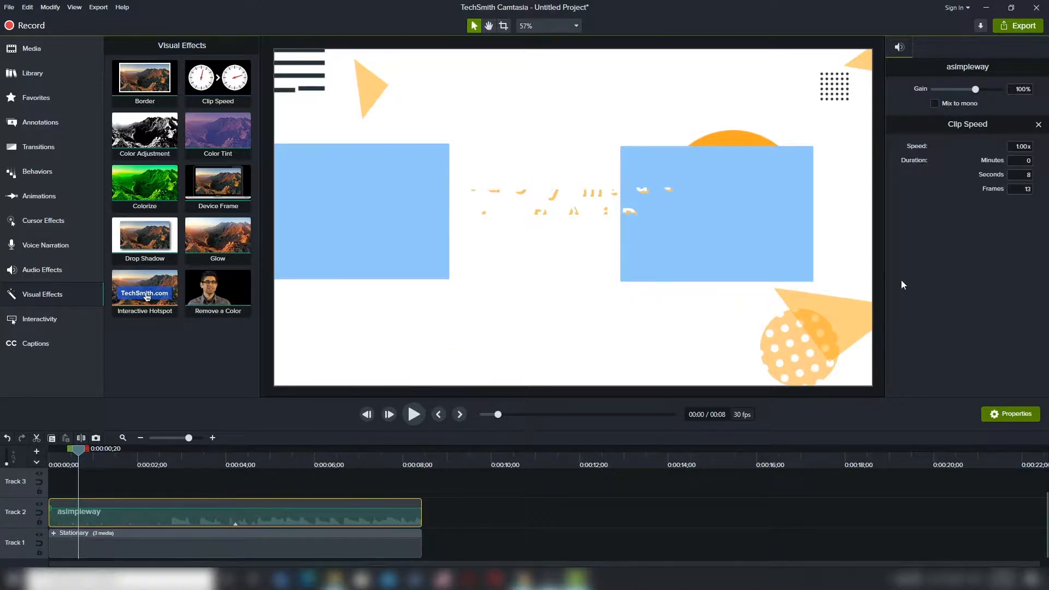
Expand the Stationary group to examine its text layers on the timeline, and collapse it again.
click(54, 533)
scroll(660, 515, up, 2)
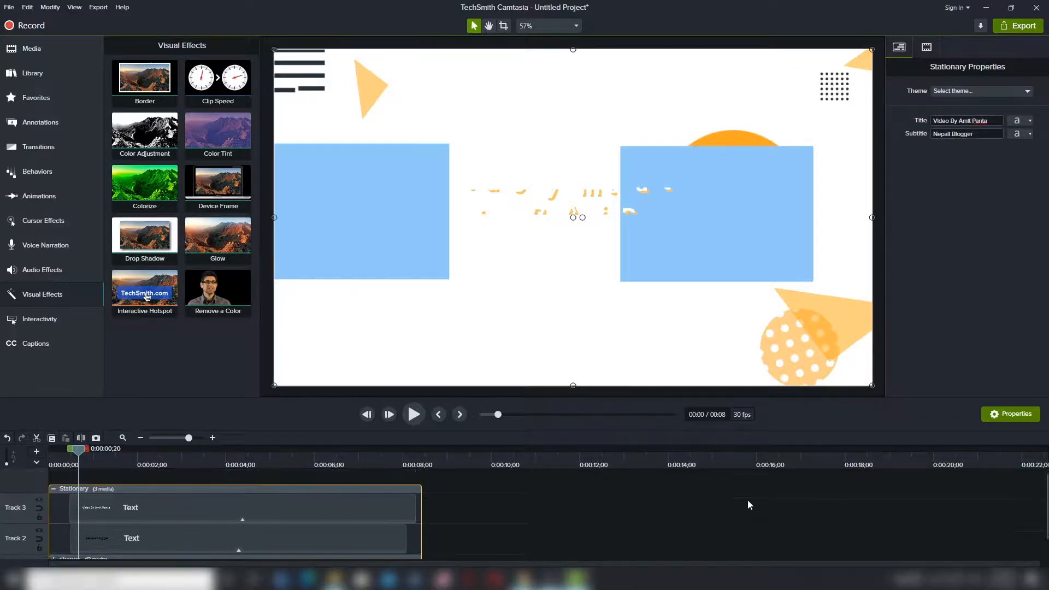
click(54, 494)
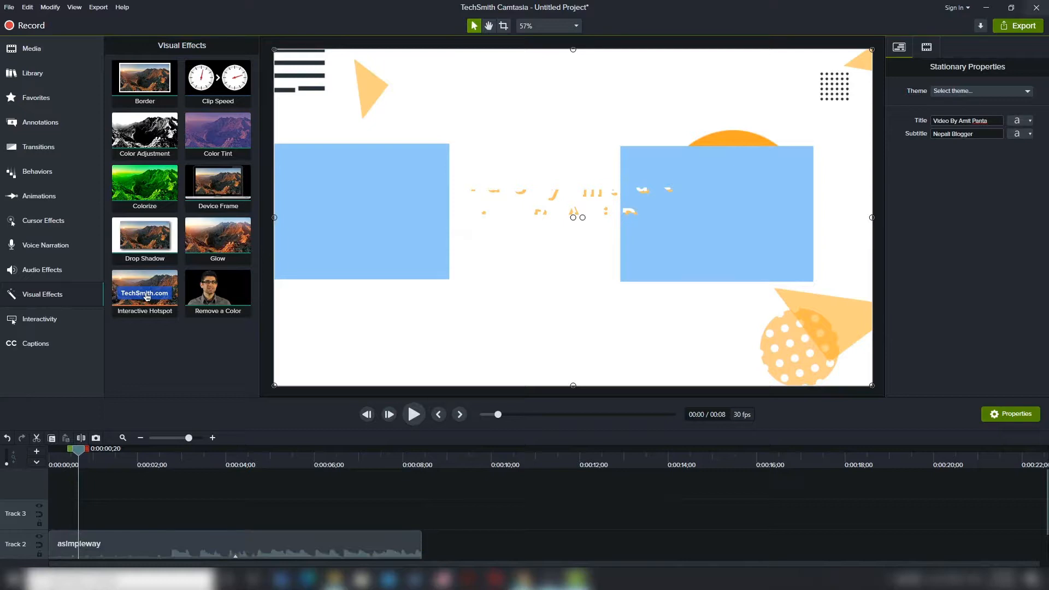
Export the intro to a local file with Custom production settings and the default options, using the production name t2.
click(1018, 26)
click(967, 47)
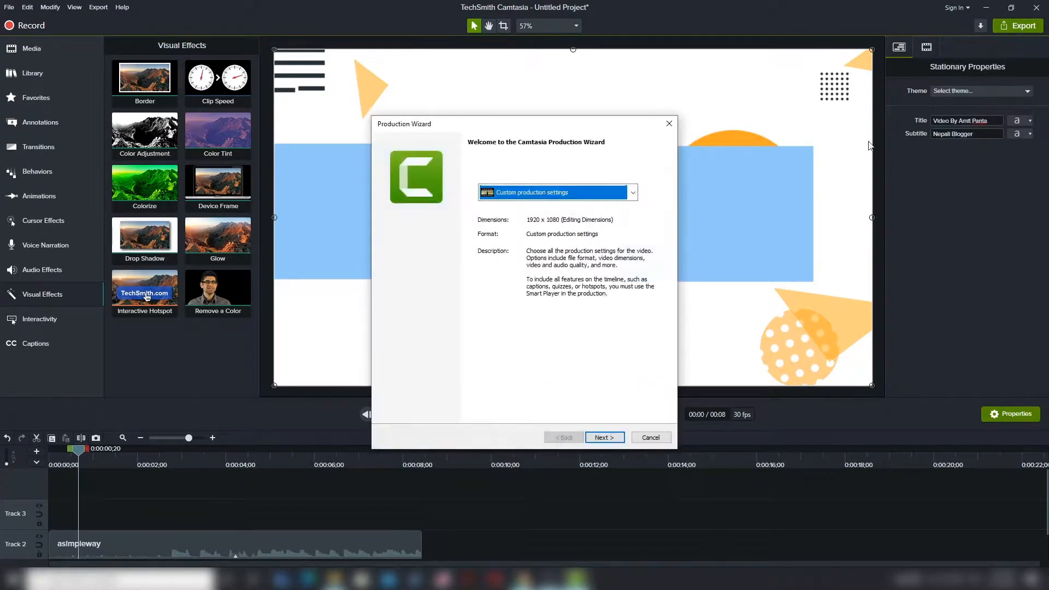
click(611, 440)
click(610, 440)
click(611, 441)
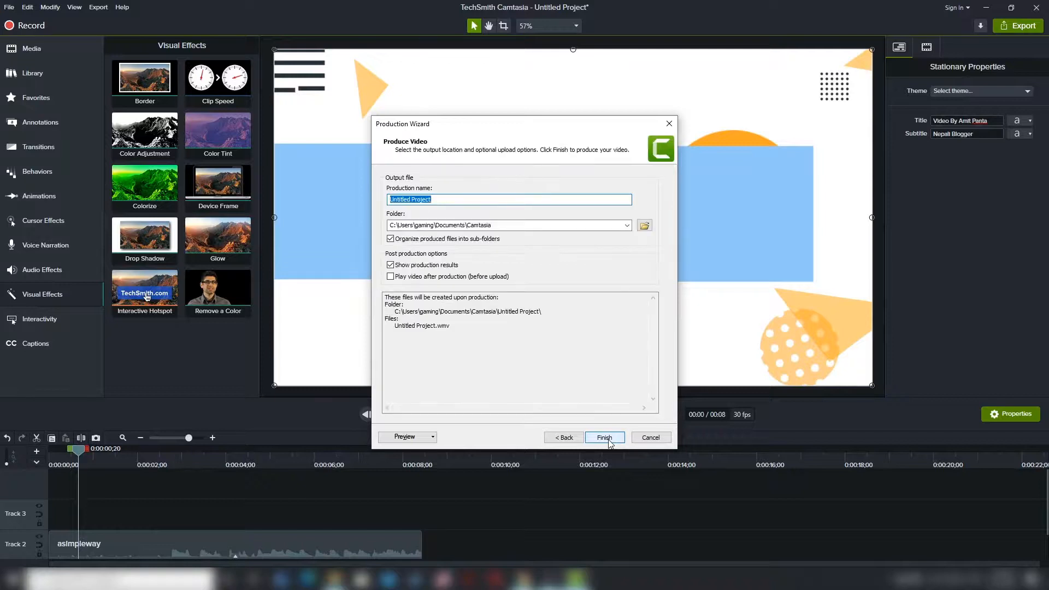
text(t2)
click(609, 438)
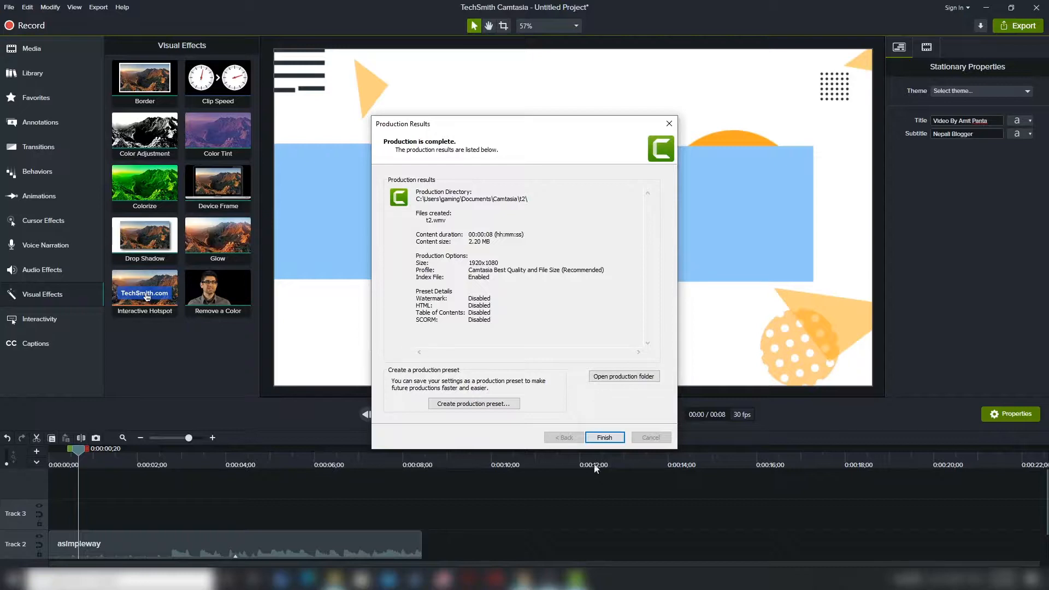
click(605, 438)
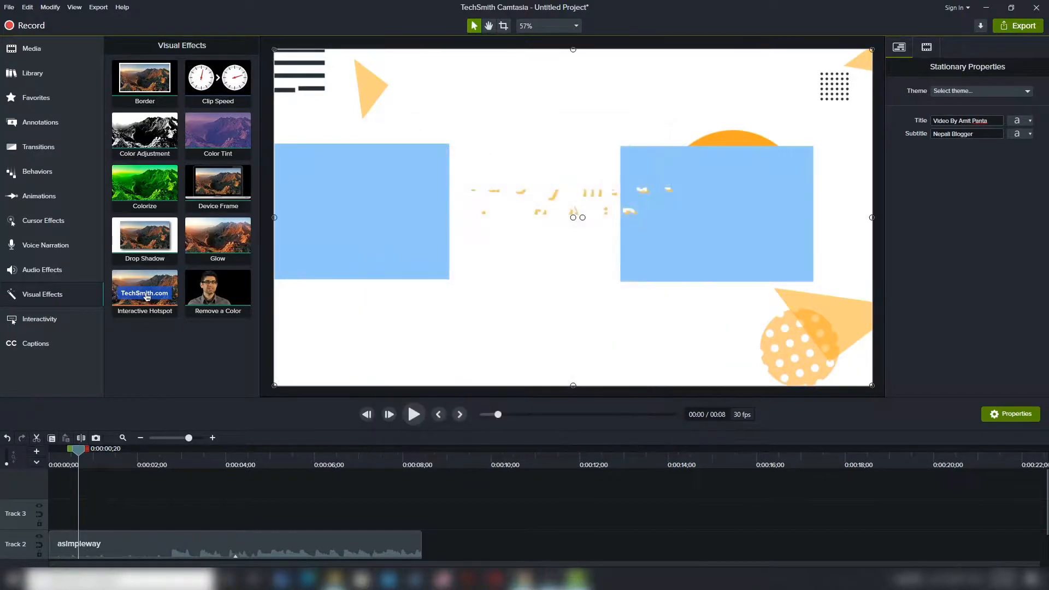
Delete the Stationary group and the asimpleway audio clip from the timeline.
click(9, 7)
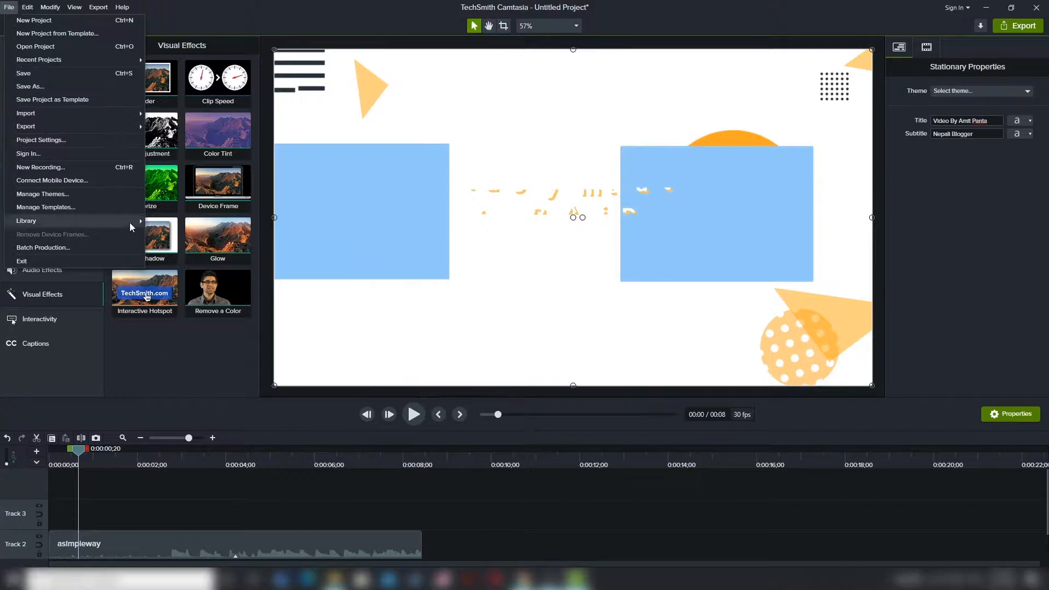
click(189, 355)
scroll(290, 543, down, 1)
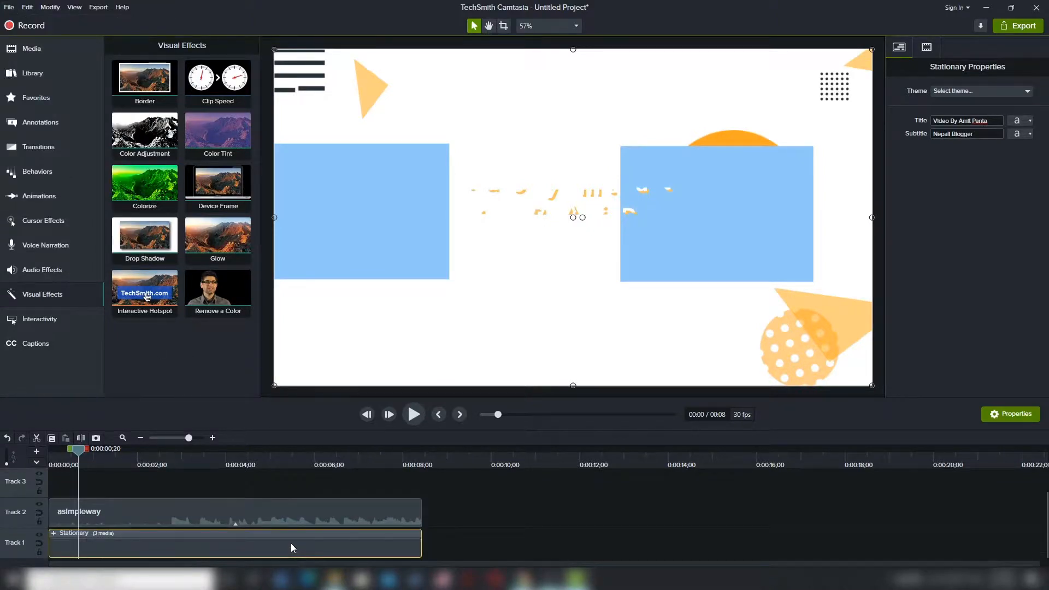
key(Delete)
click(270, 526)
key(Delete)
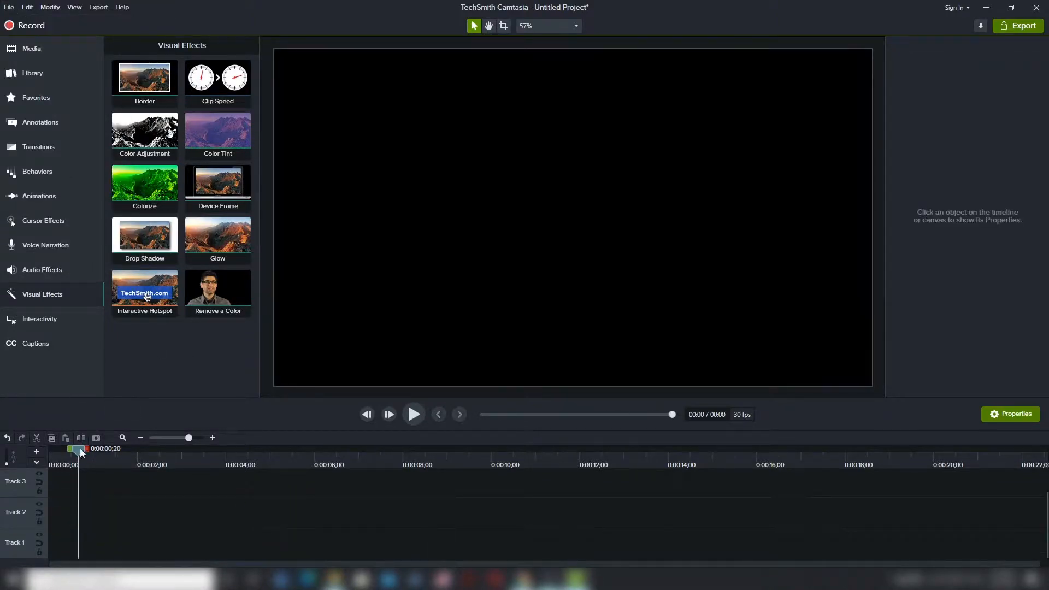
Import the exported intro t2.wmv into the media bin from the t2 folder in Documents > Camtasia.
drag(80, 448, 51, 448)
click(32, 48)
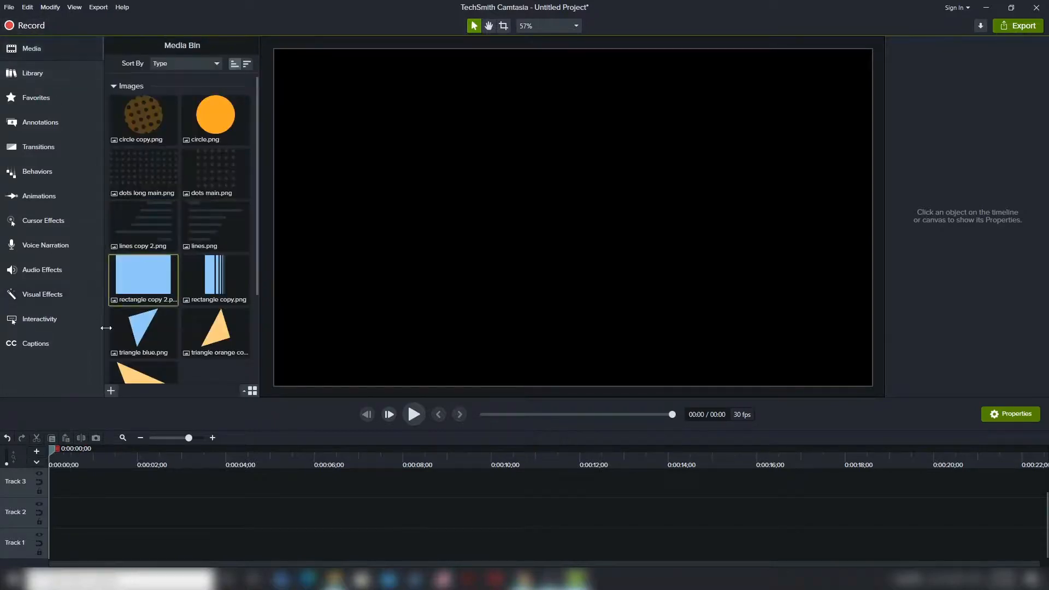
scroll(162, 206, down, 3)
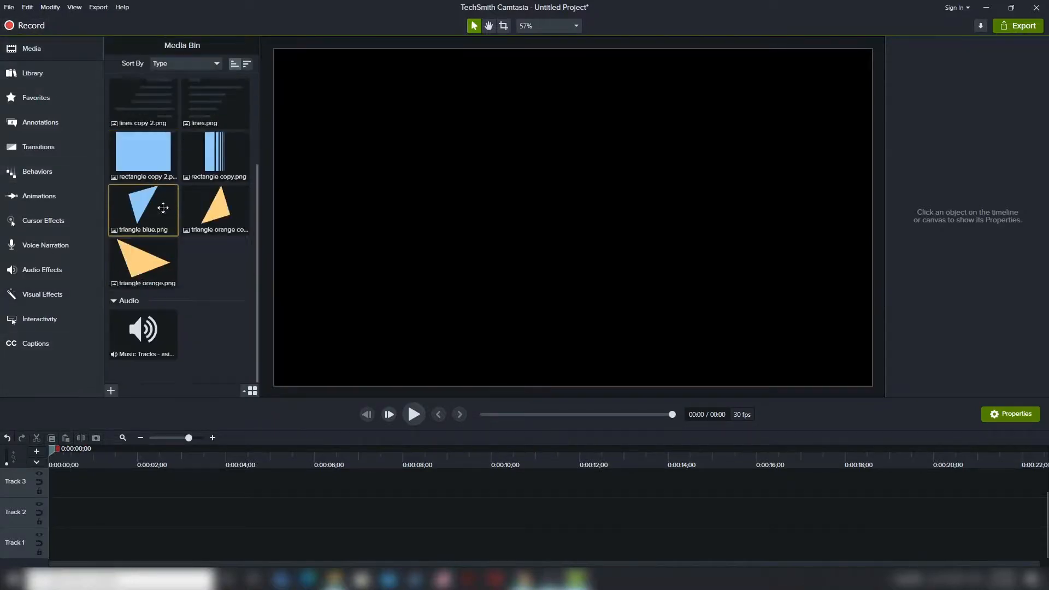
click(111, 390)
click(120, 356)
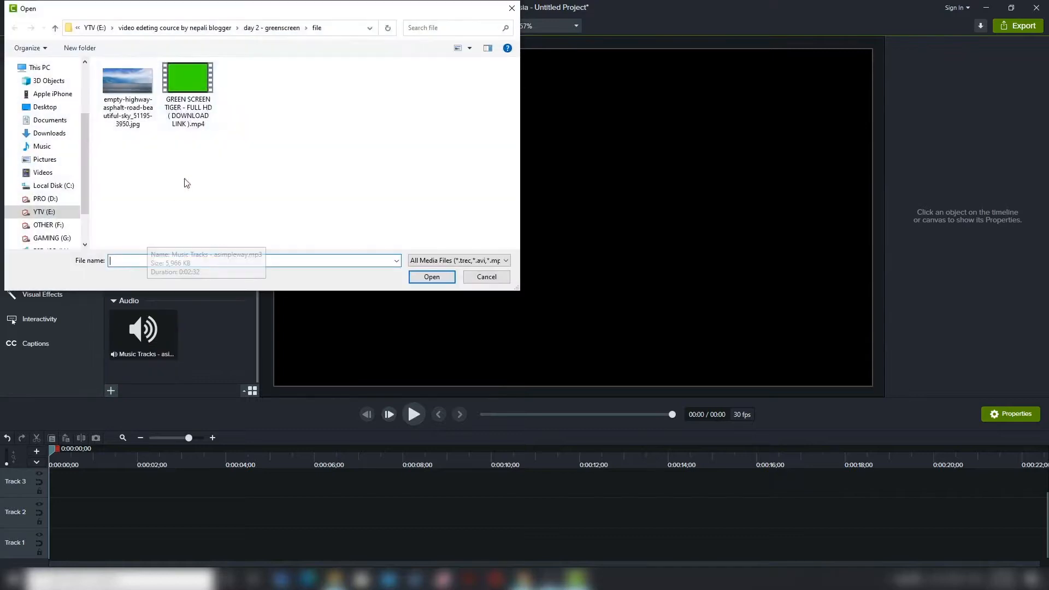
click(48, 125)
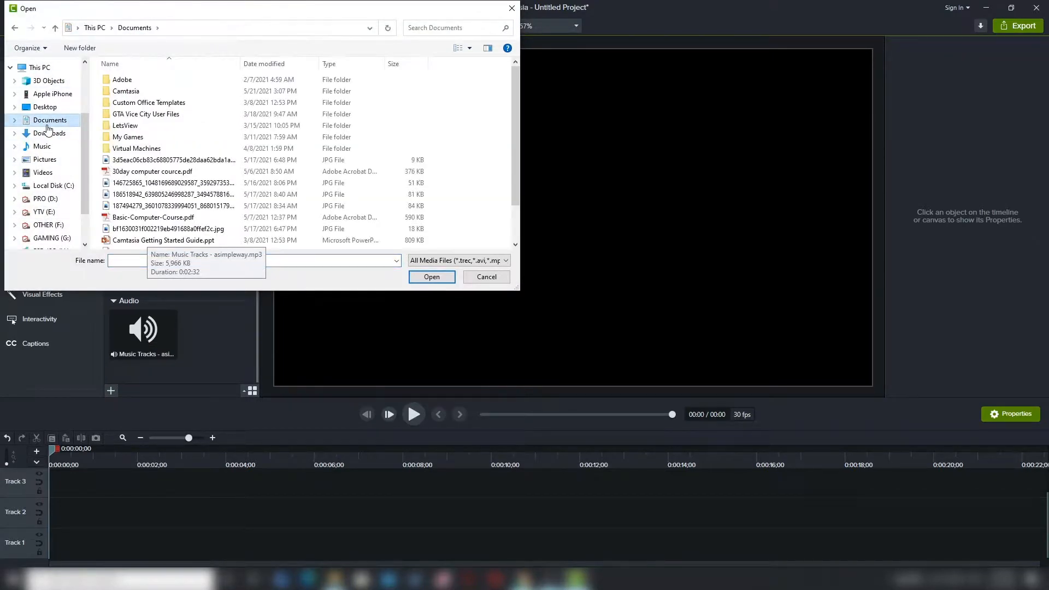
double_click(129, 91)
scroll(227, 182, down, 5)
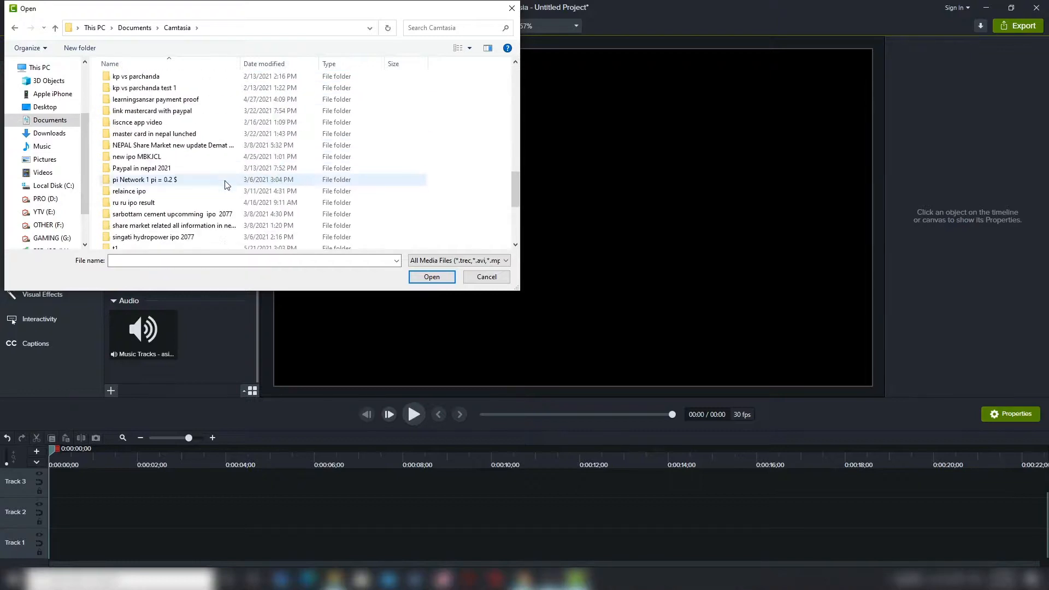
scroll(225, 185, down, 3)
double_click(139, 130)
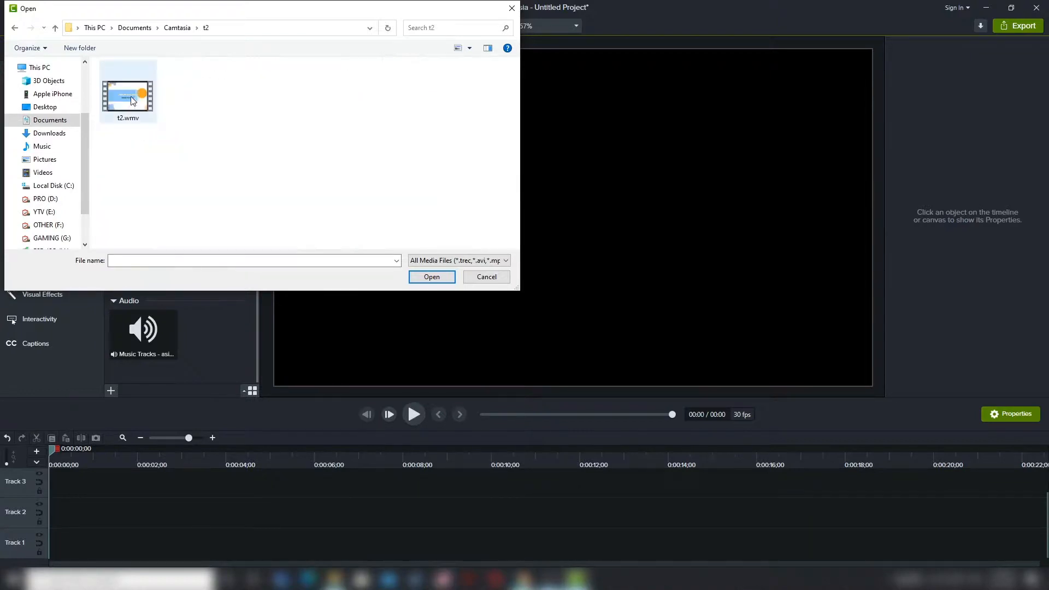
click(133, 100)
click(431, 276)
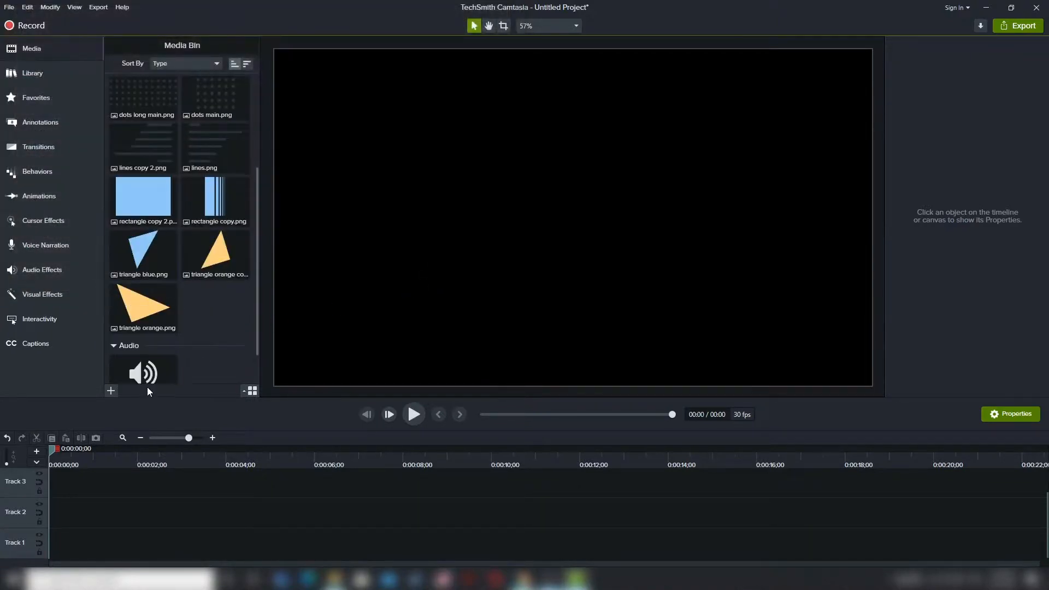
Place the t2.wmv video at the start of Track 1 on the timeline.
scroll(205, 271, down, 2)
scroll(206, 272, up, 5)
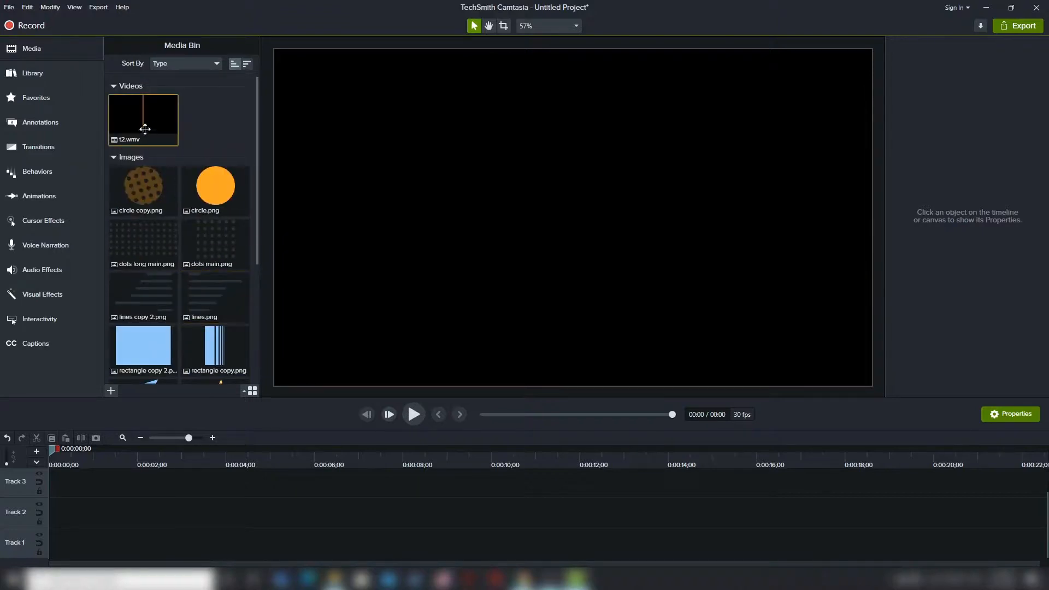
drag(145, 129, 41, 530)
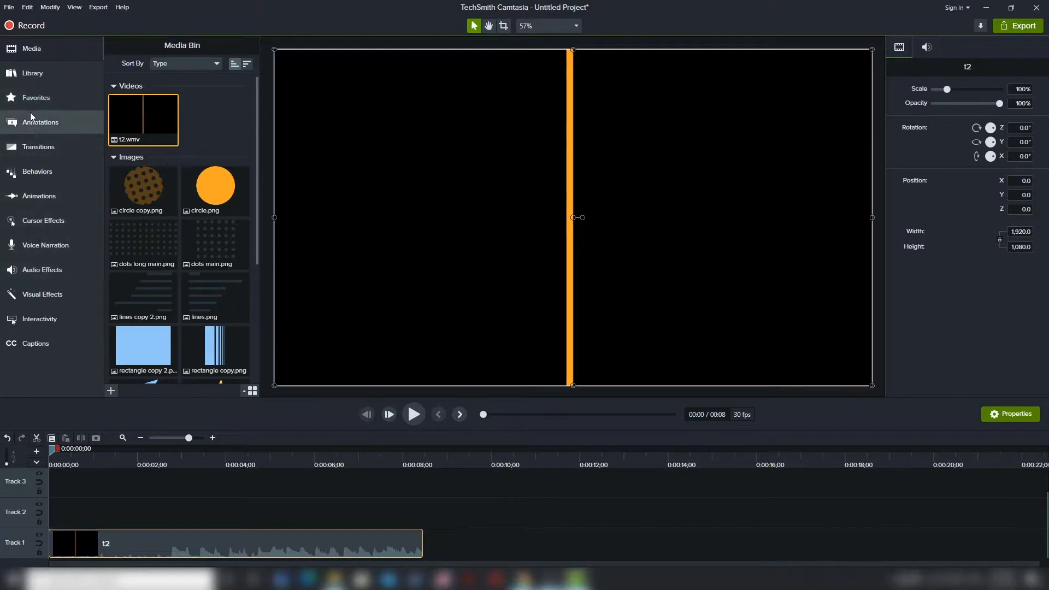
Apply the Clip Speed visual effect to the t2 clip on Track 1 and play the intro.
click(49, 293)
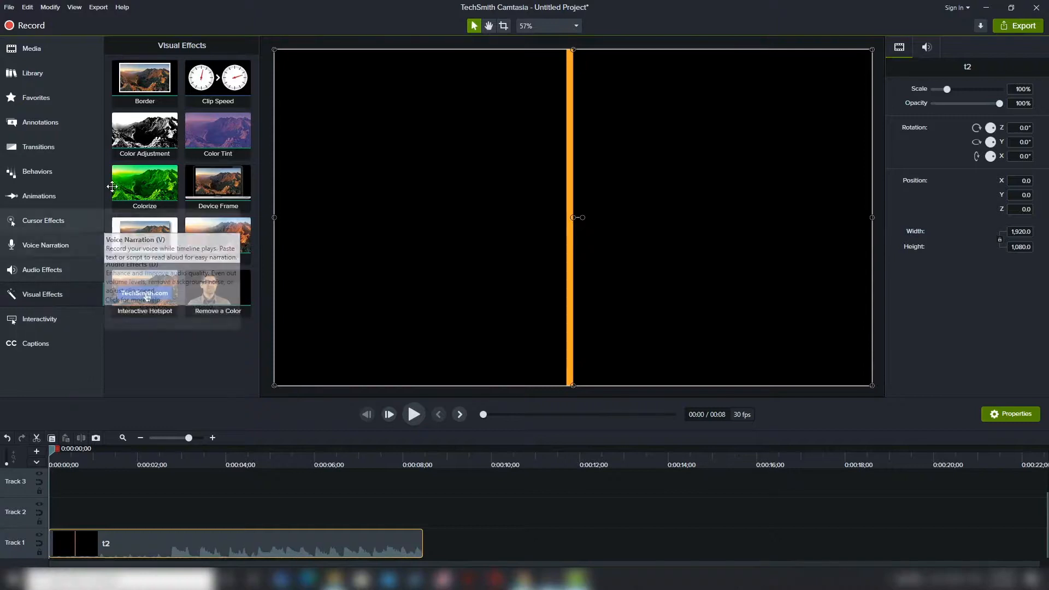
drag(217, 77, 119, 540)
key(space)
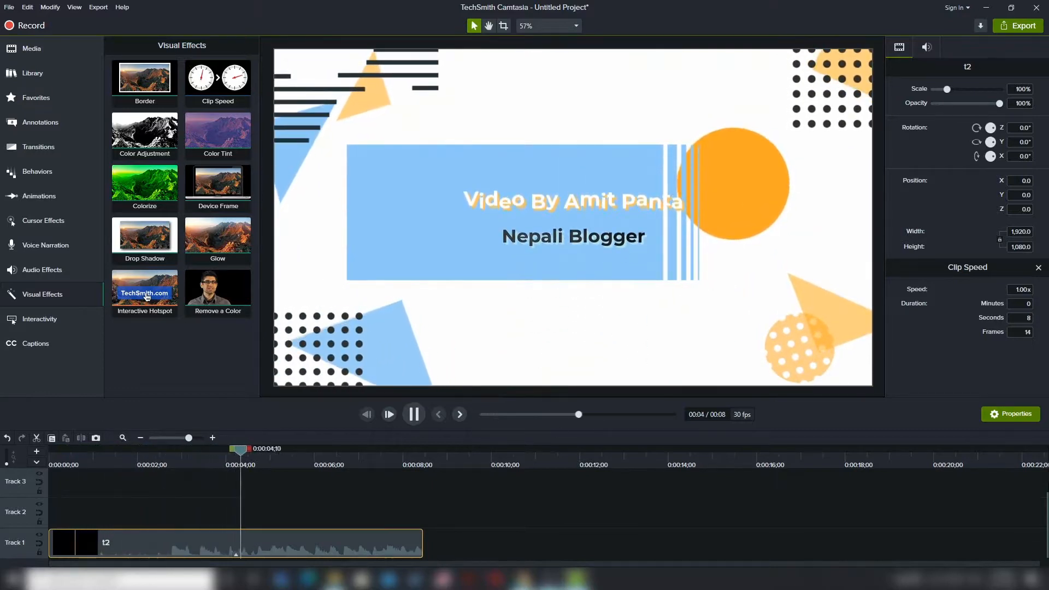
key(space)
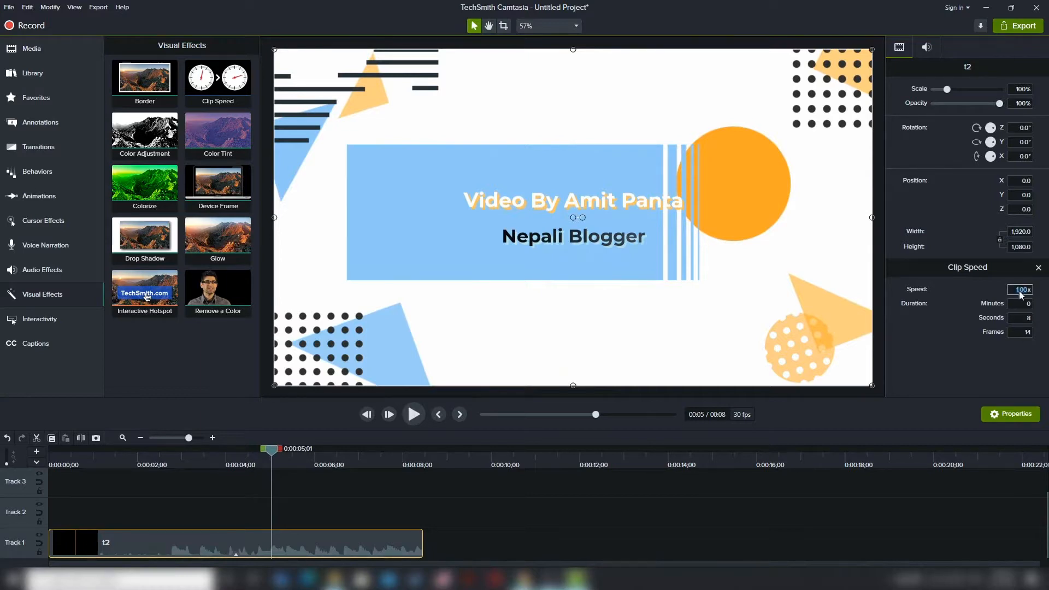
Set the t2 clip's speed to 2.00x and play the sped-up intro from the start.
text(2)
key(Return)
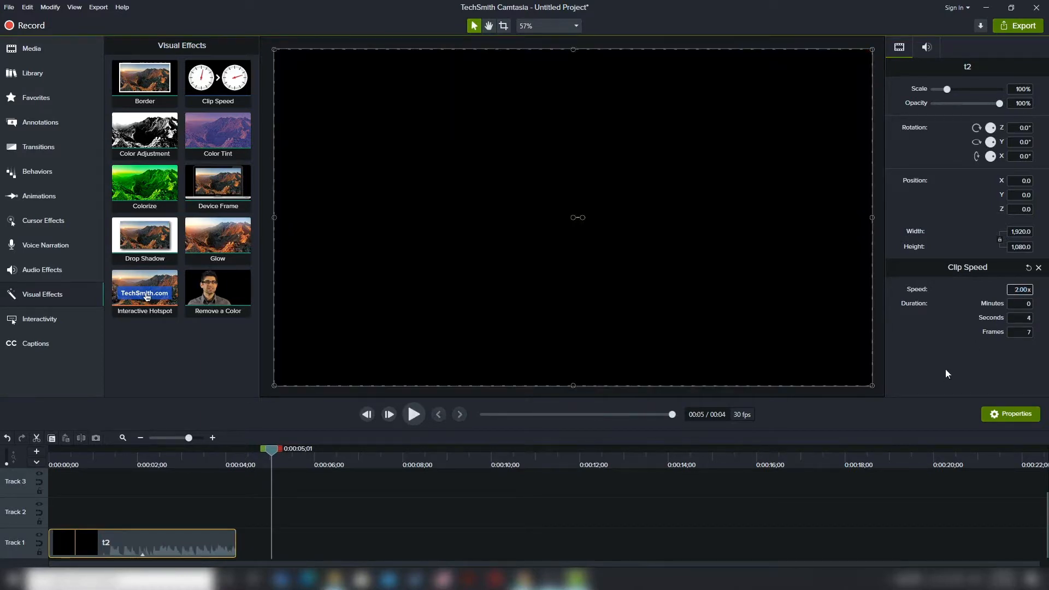
key(space)
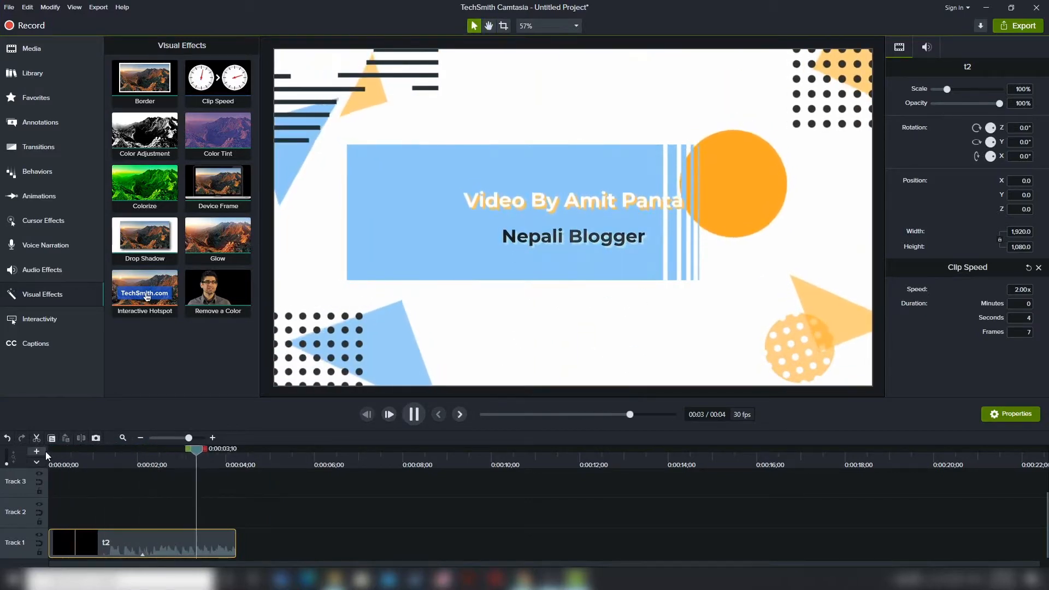
key(space)
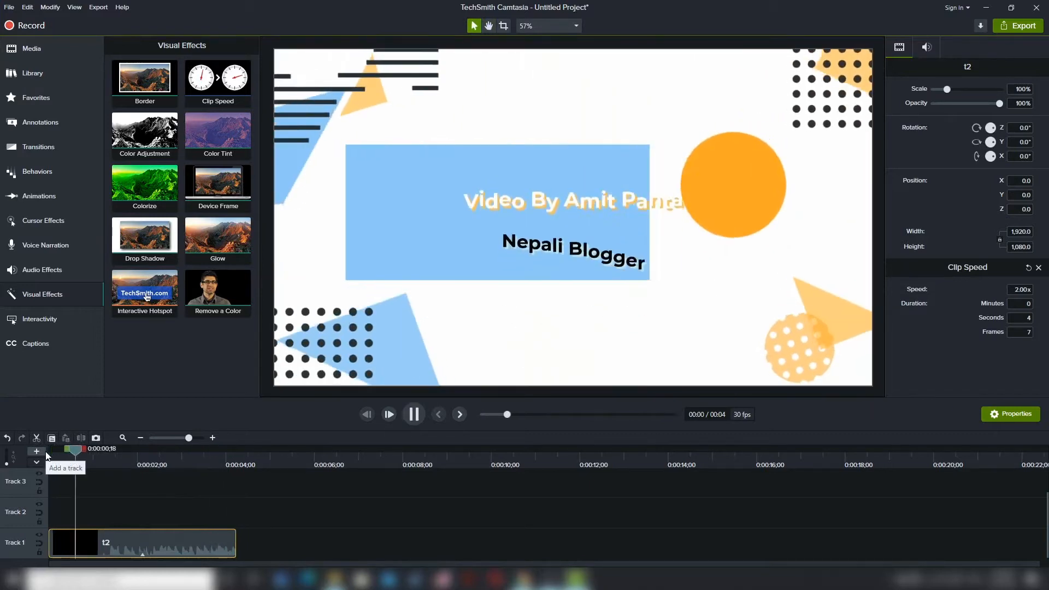